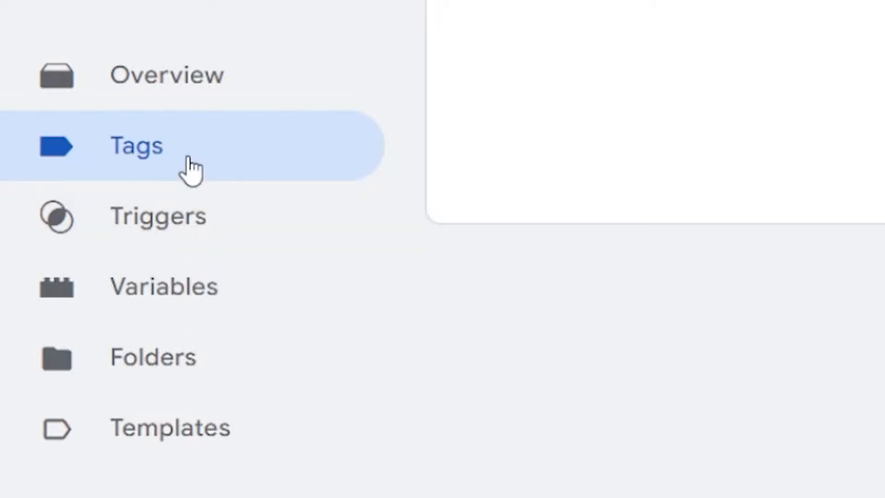
Look over the demo shop's home page down to its New Arrivals section, and return to Google Tag Manager.
click(183, 229)
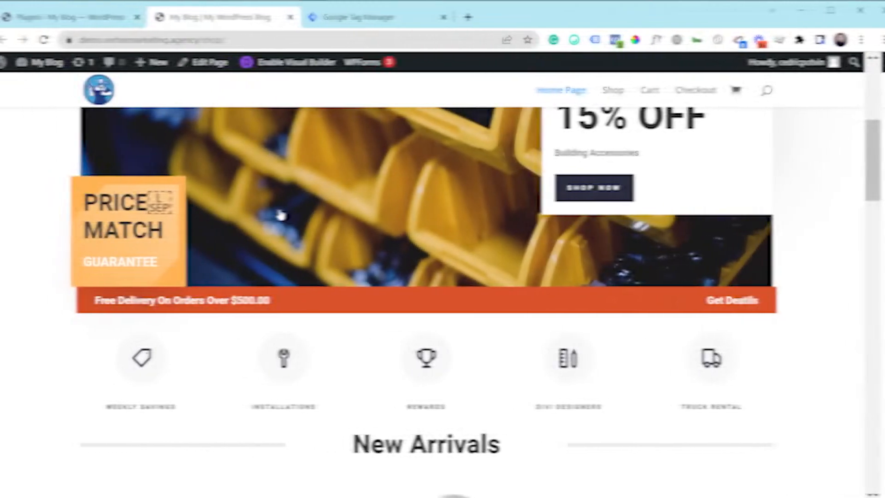
scroll(445, 289, down, 1)
scroll(445, 289, down, 1)
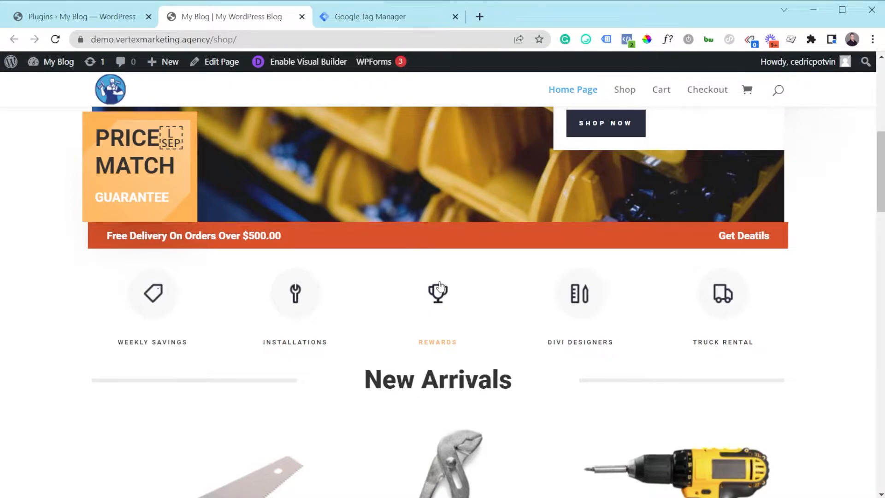
scroll(417, 234, down, 2)
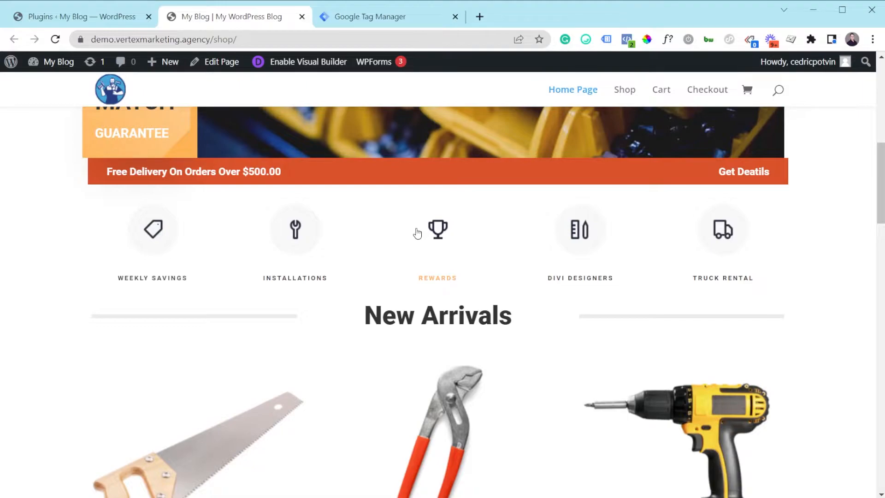
click(418, 23)
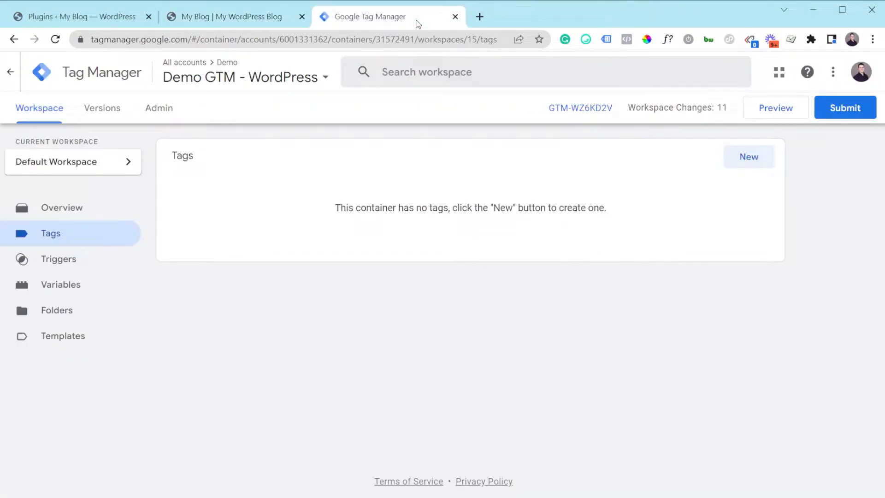
click(750, 159)
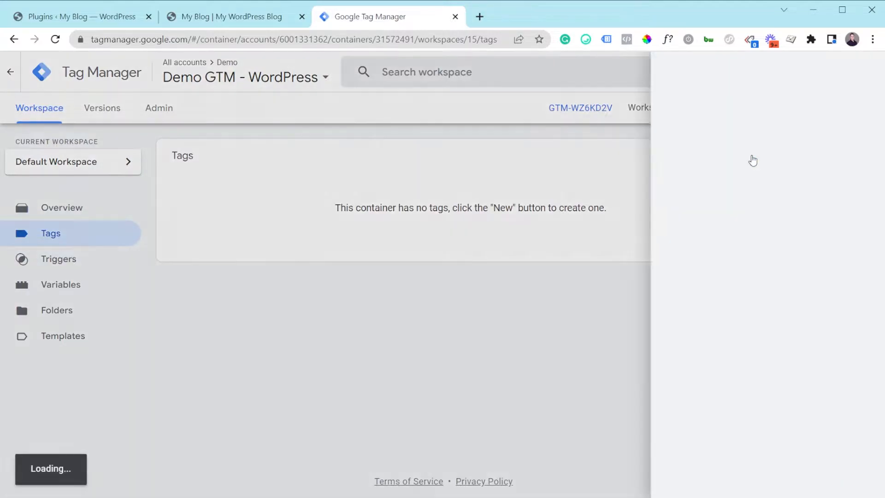
click(359, 194)
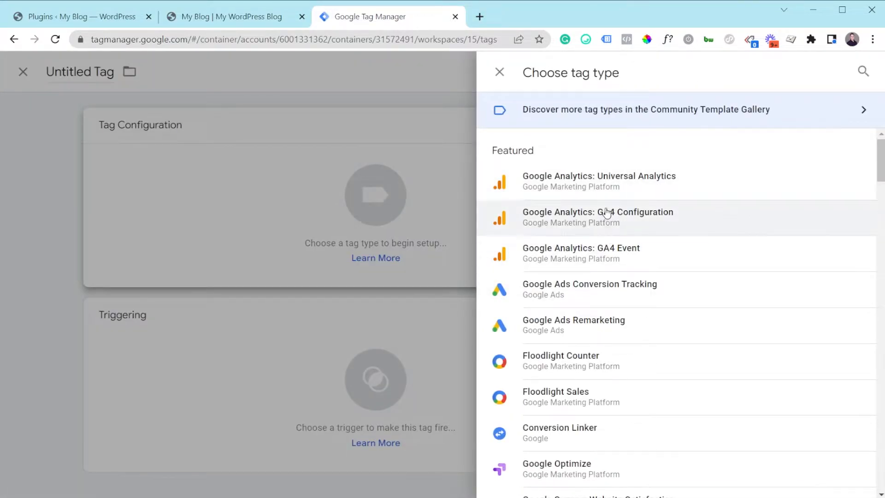
scroll(611, 231, down, 2)
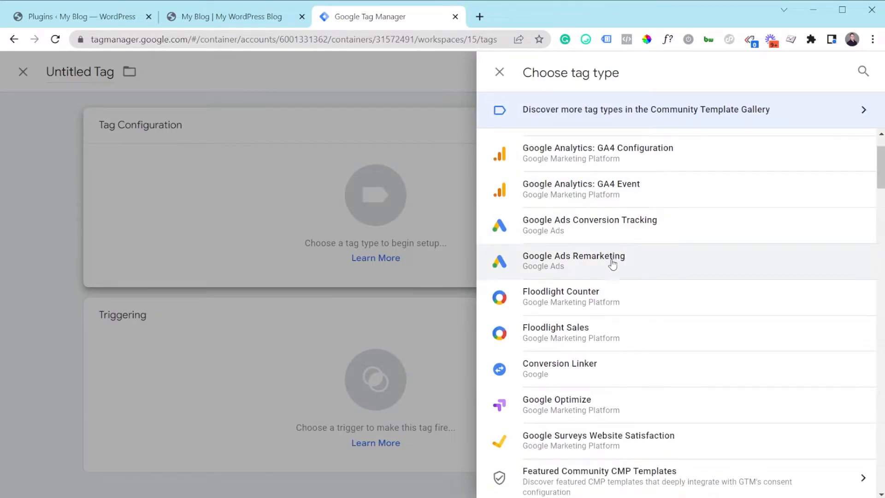
scroll(621, 206, up, 2)
scroll(621, 258, down, 2)
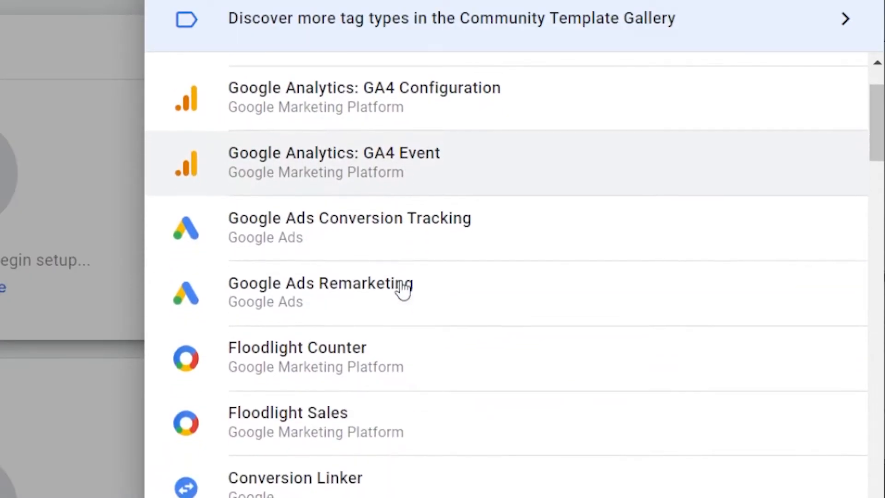
scroll(404, 287, down, 3)
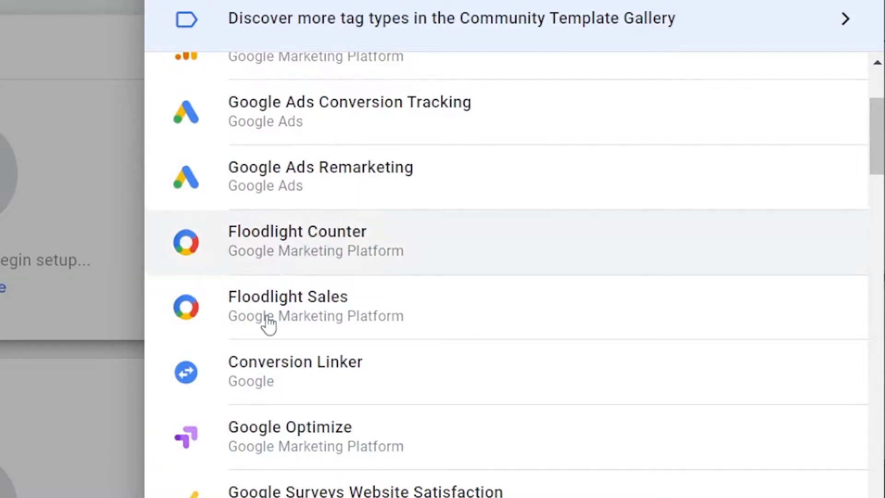
scroll(345, 459, down, 5)
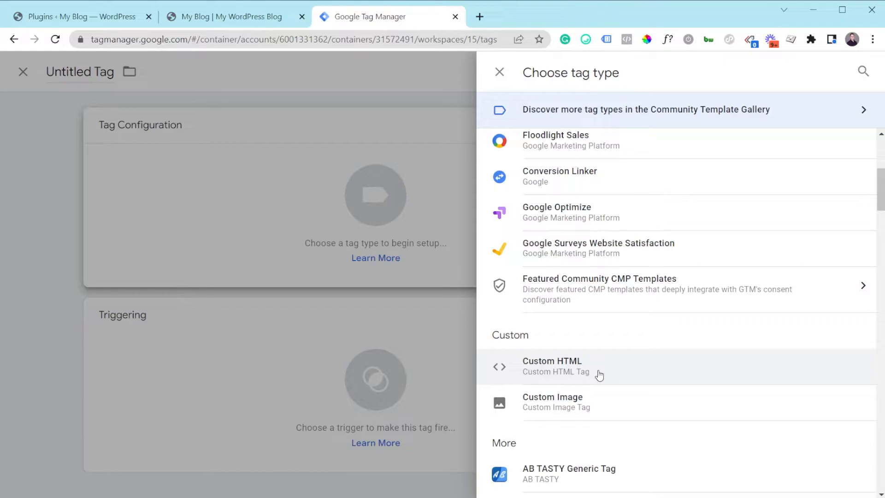
click(600, 376)
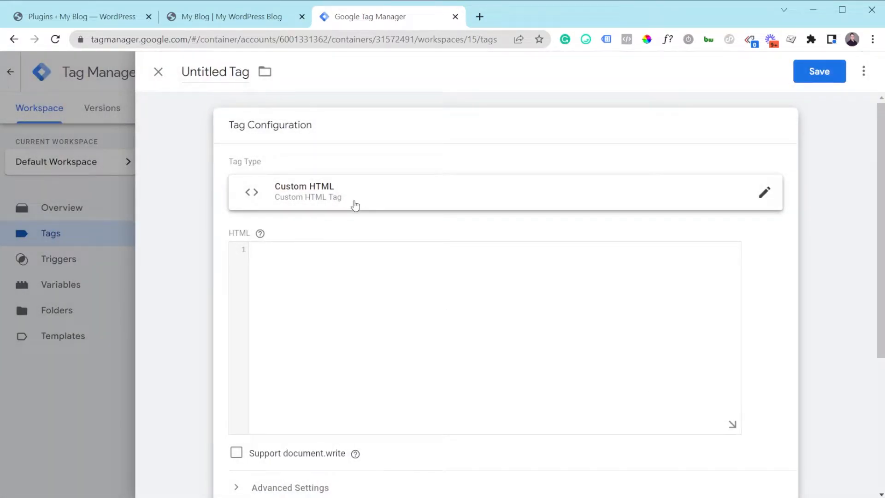
click(460, 318)
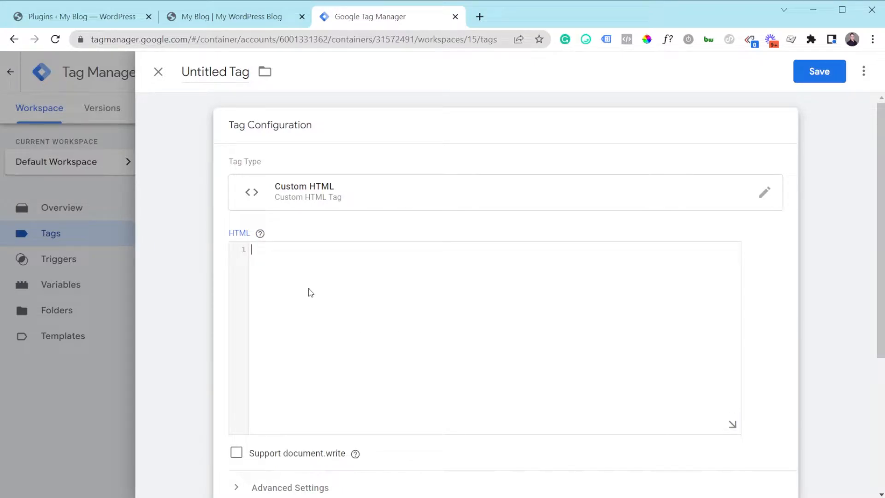
mouse_move(259, 235)
click(162, 79)
click(594, 212)
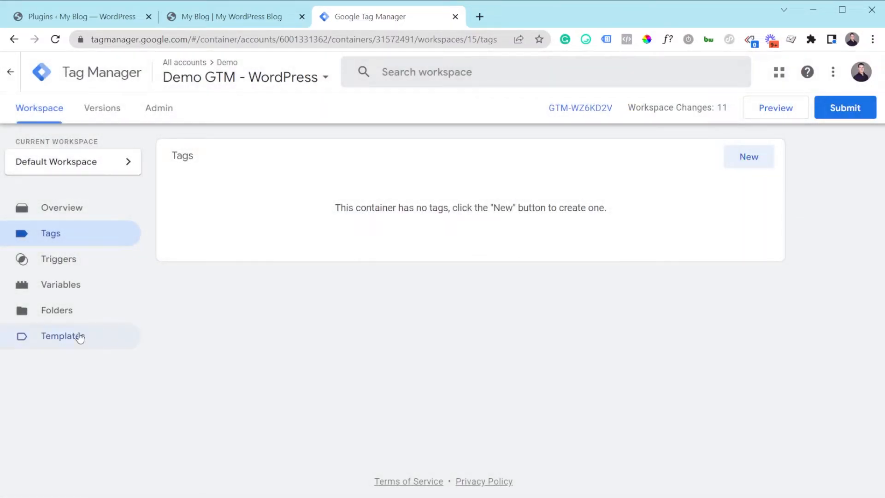
Search the community tag template gallery for facebook and add the Facebook Pixel template by facebookarchive to the workspace.
click(79, 336)
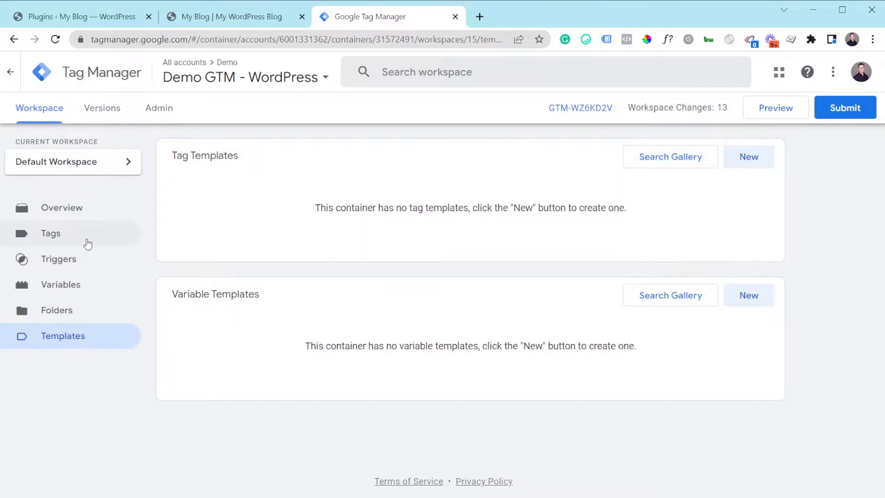
click(58, 245)
click(82, 340)
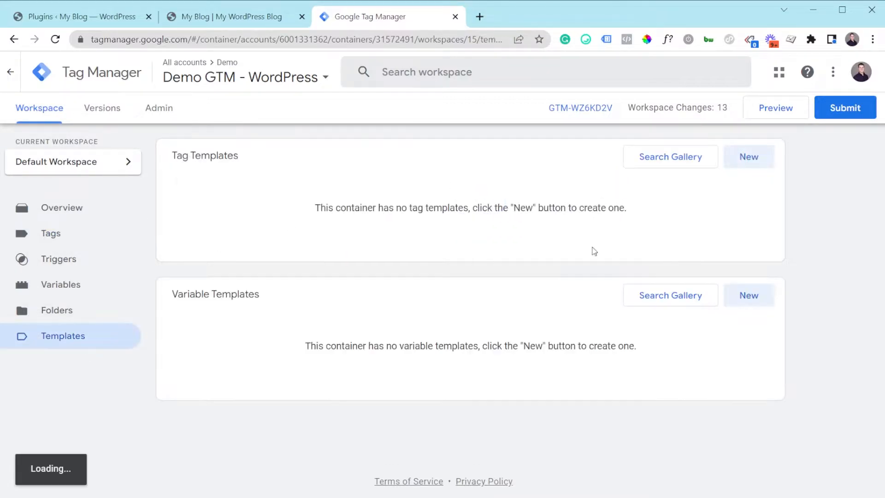
click(661, 154)
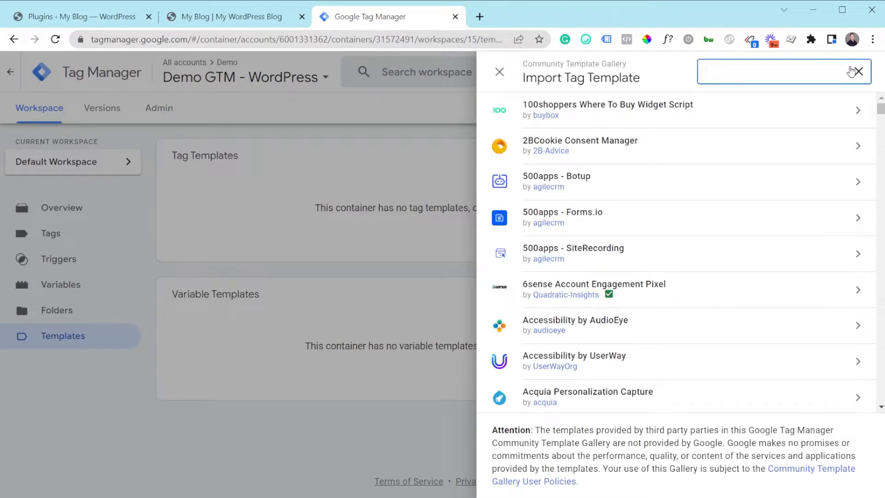
text(facebook)
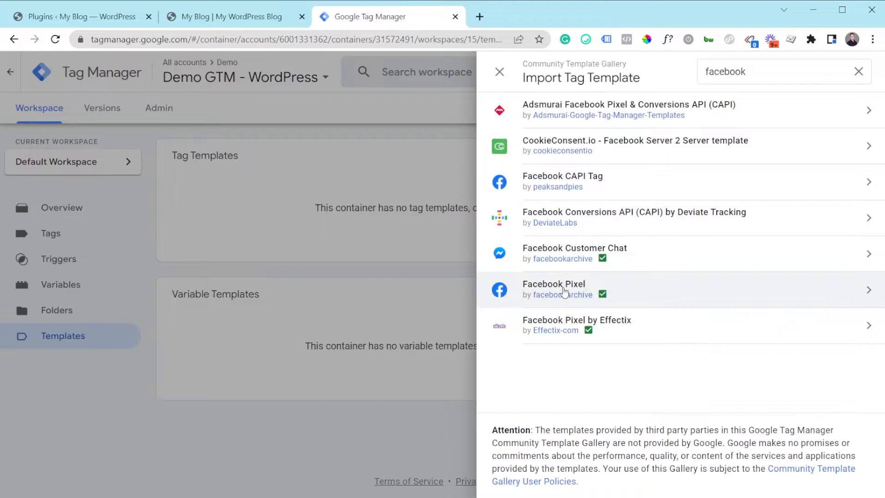
click(529, 299)
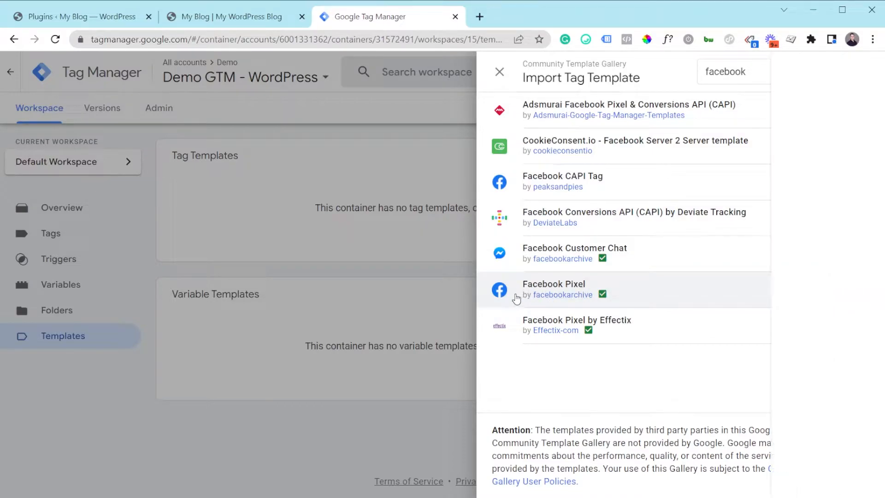
click(788, 84)
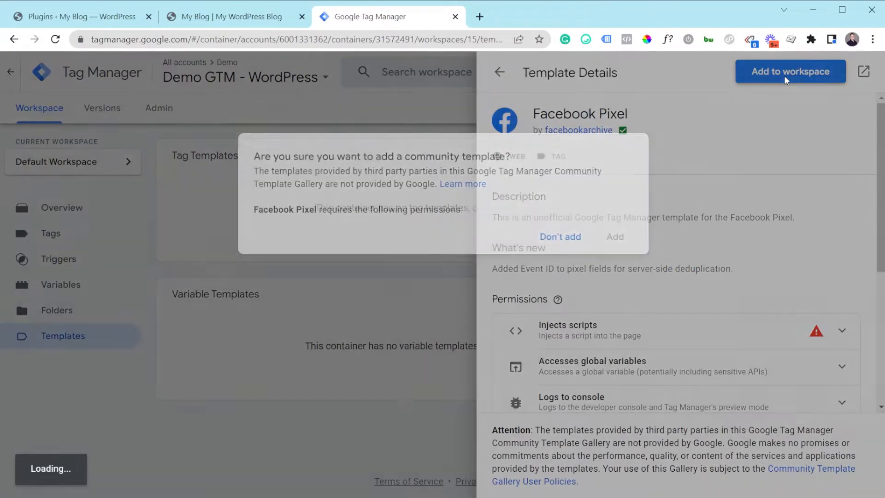
click(616, 381)
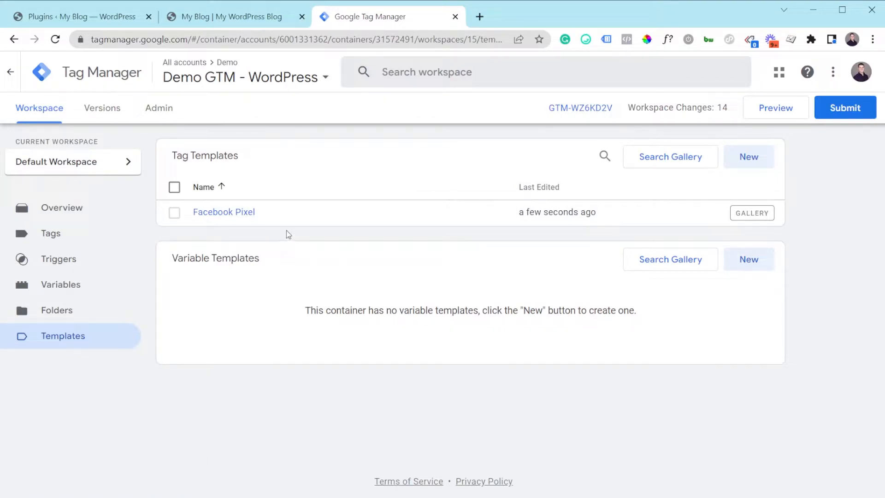
Create a new tag using the Facebook Pixel tag type from the custom templates.
click(80, 243)
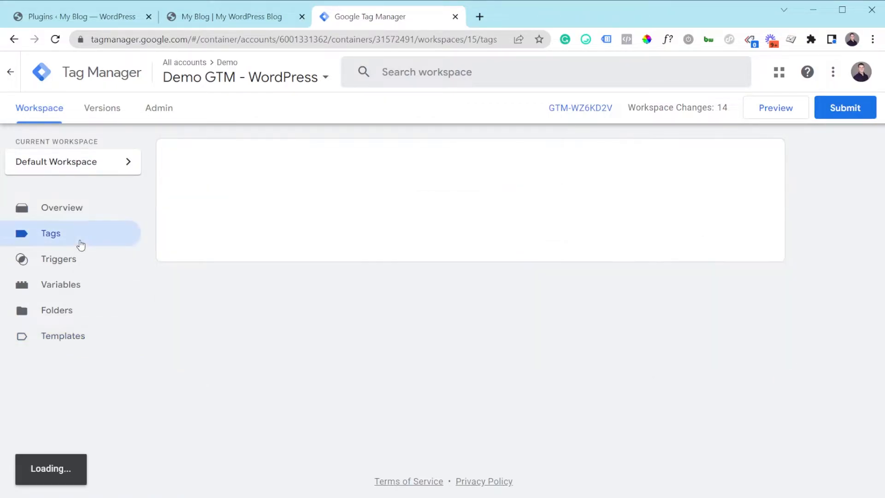
click(751, 159)
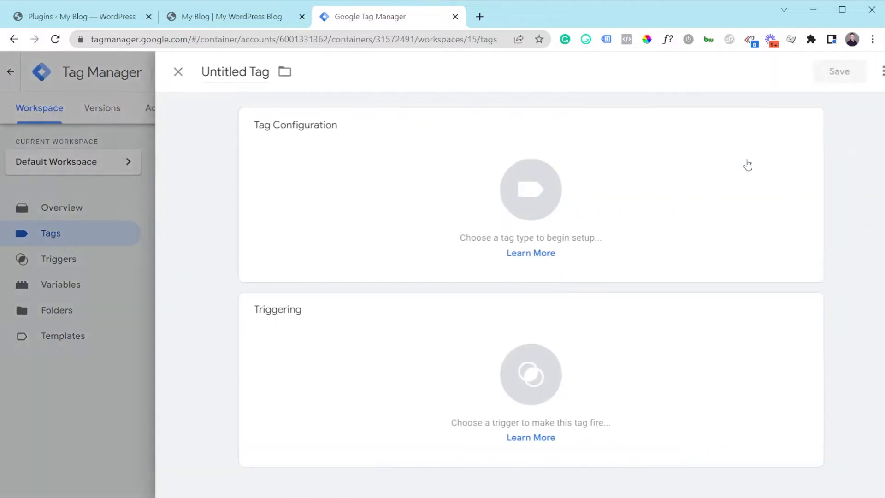
click(402, 187)
scroll(599, 323, down, 5)
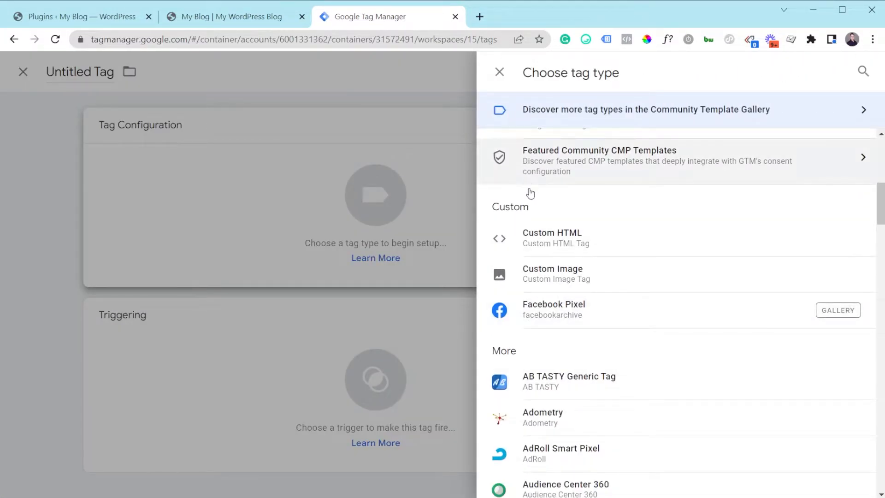
click(575, 313)
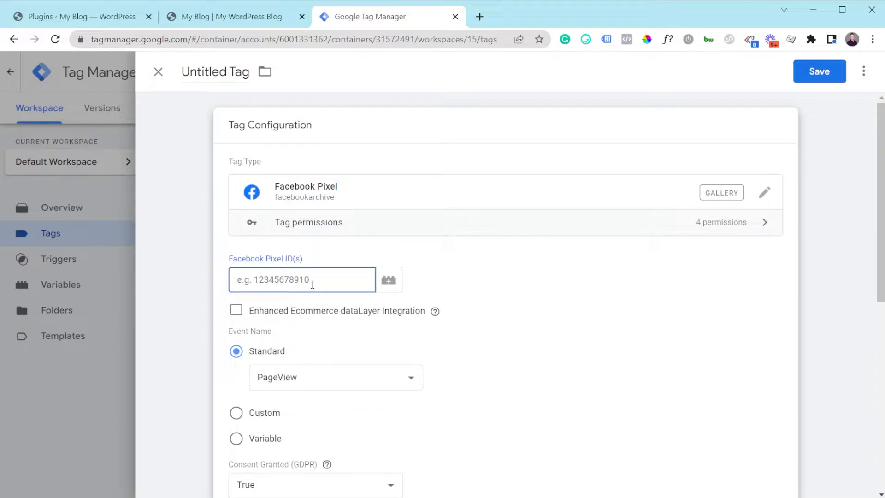
Set the tag's Facebook Pixel ID to 1234.
text(1234)
scroll(501, 295, down, 2)
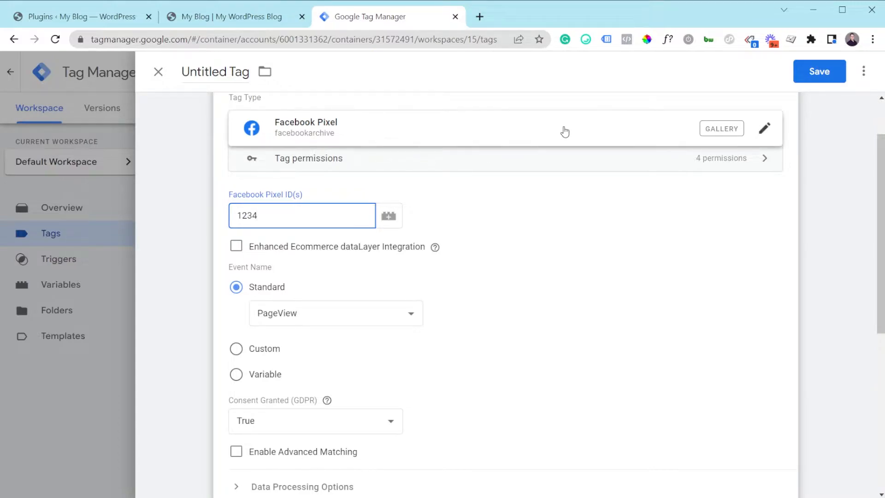
click(602, 133)
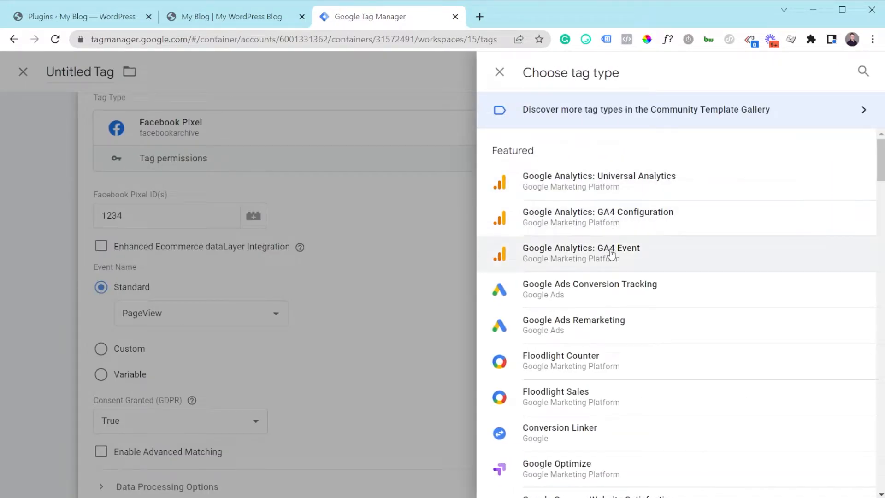
click(365, 239)
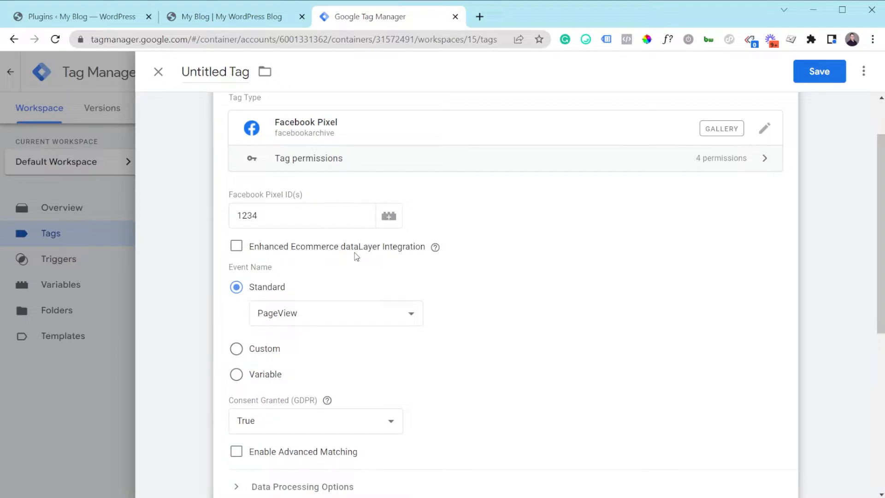
Assign the All Pages page view trigger to the Facebook Pixel tag.
scroll(272, 287, down, 2)
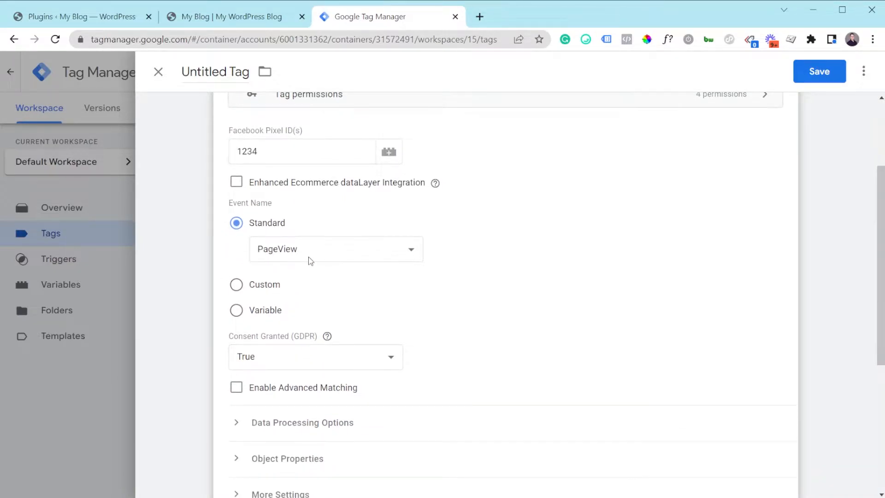
scroll(308, 257, down, 3)
scroll(310, 277, down, 1)
click(318, 403)
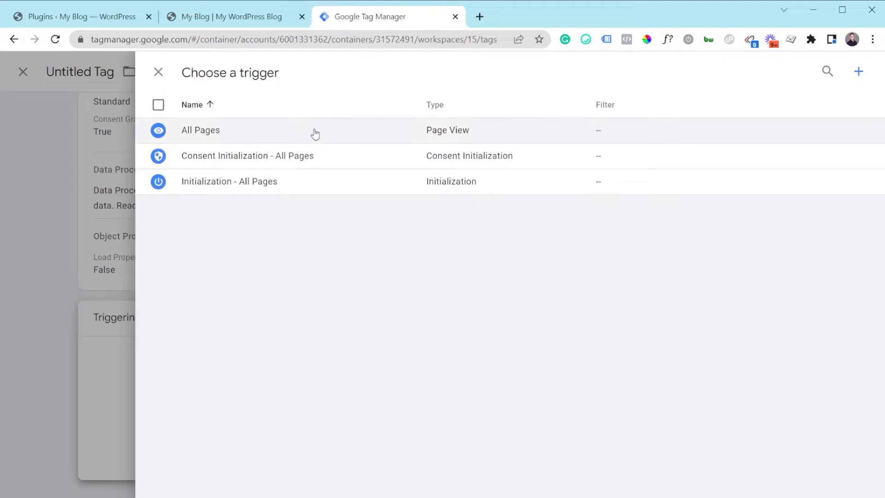
click(208, 136)
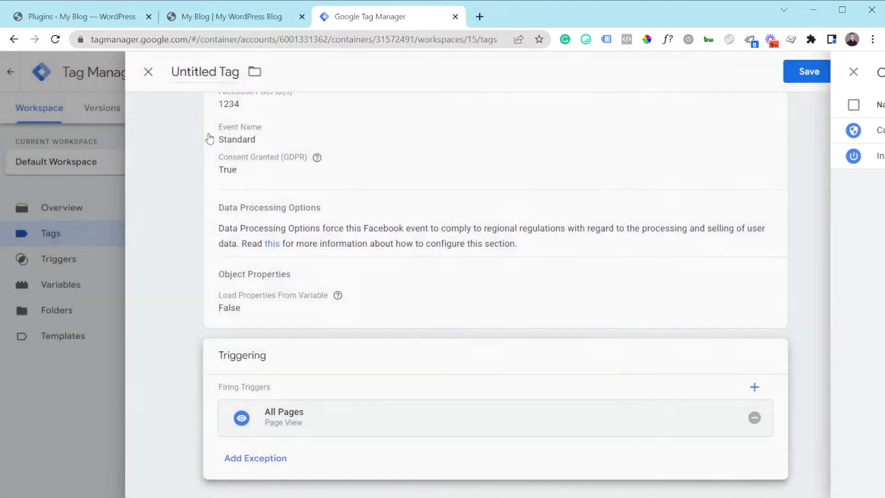
Name the tag FB - Basic and save it.
scroll(199, 120, up, 2)
click(212, 72)
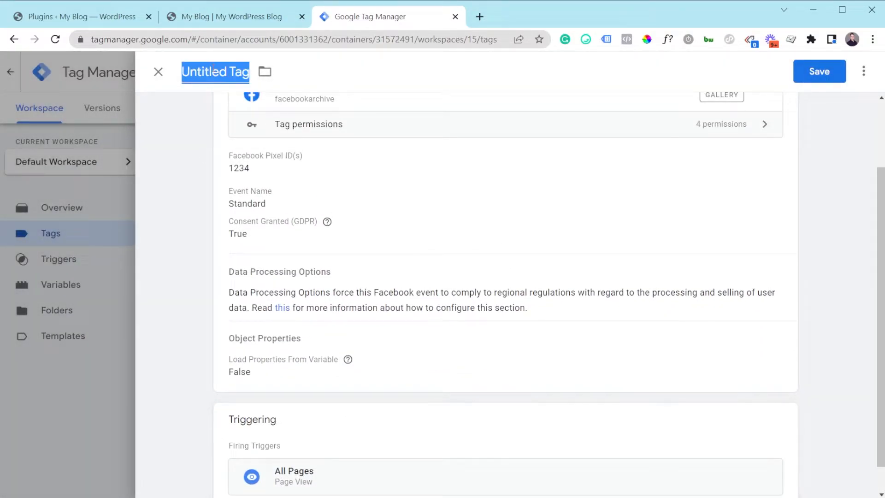
text(FB - BAsic)
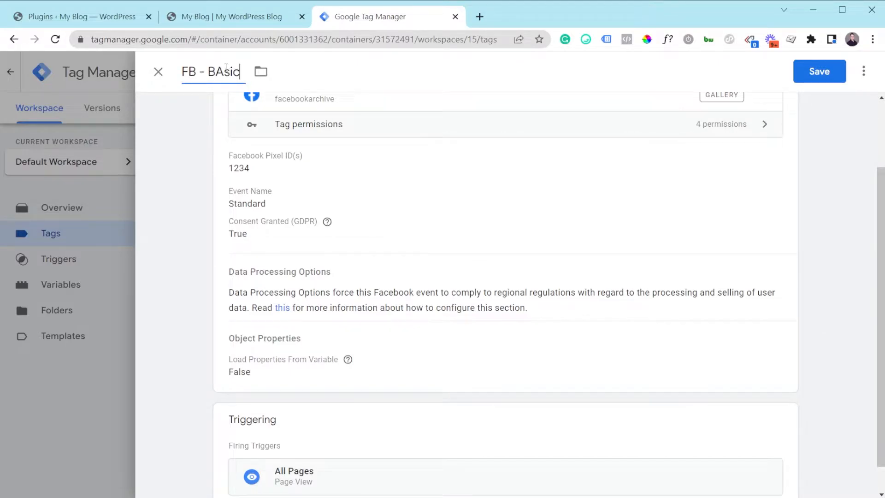
key(BackSpace)
text(a)
click(830, 71)
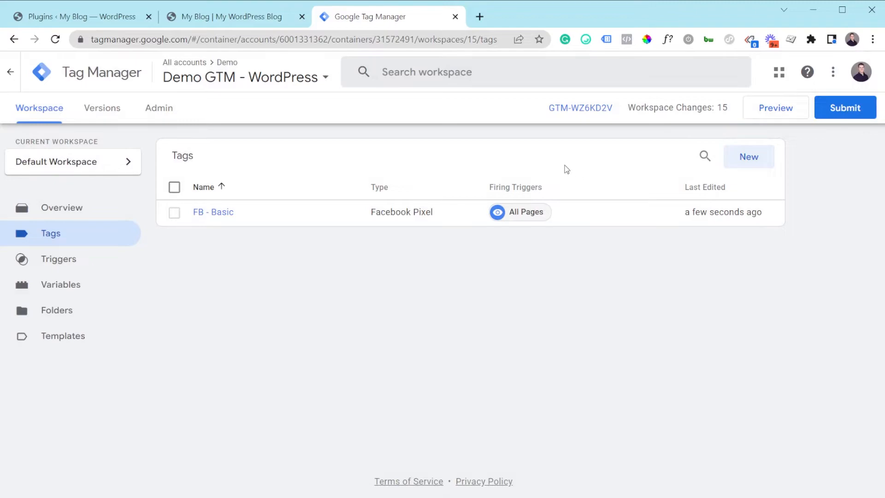
Review the container's installation snippets, the WordPress plugins page and the container ID inside the head code.
click(570, 113)
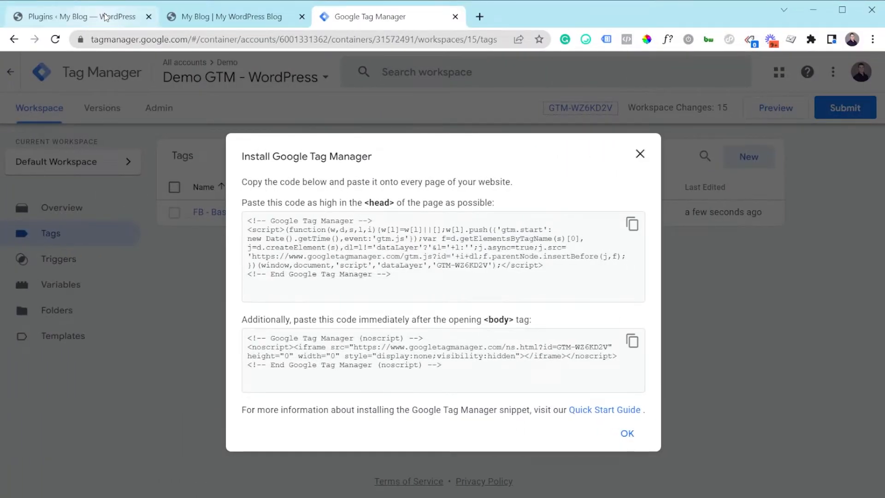
click(105, 17)
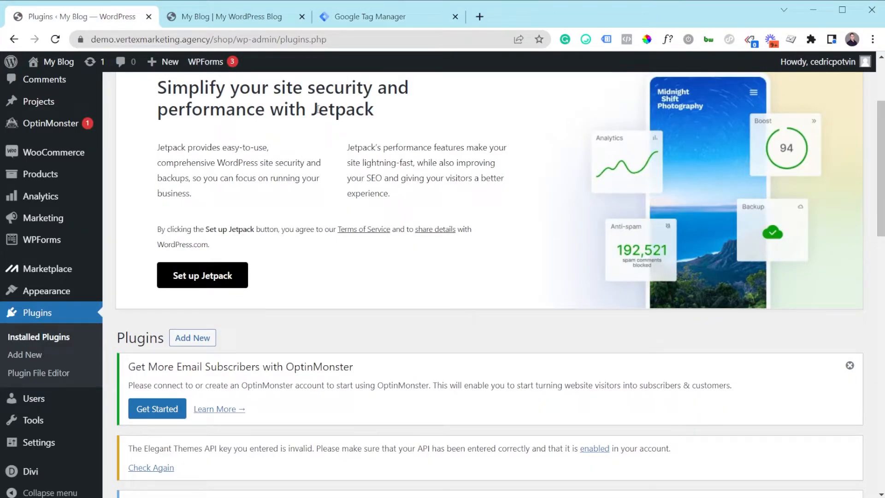
scroll(323, 262, up, 1)
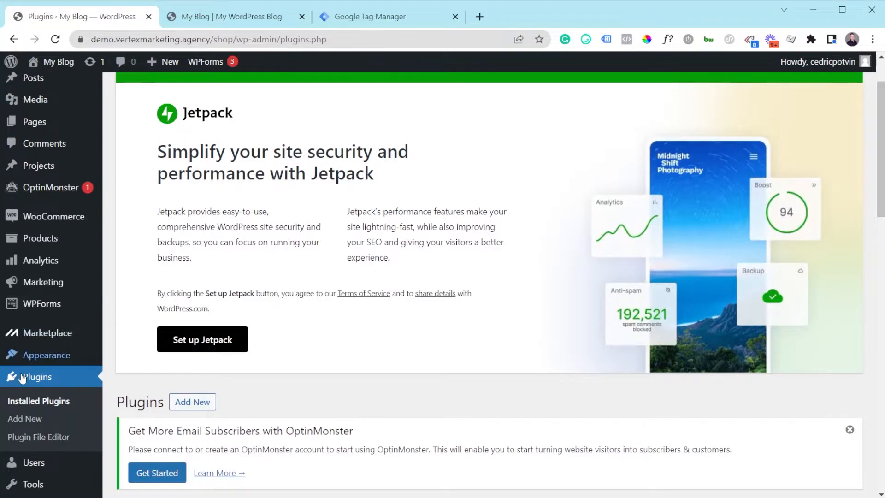
scroll(242, 239, up, 1)
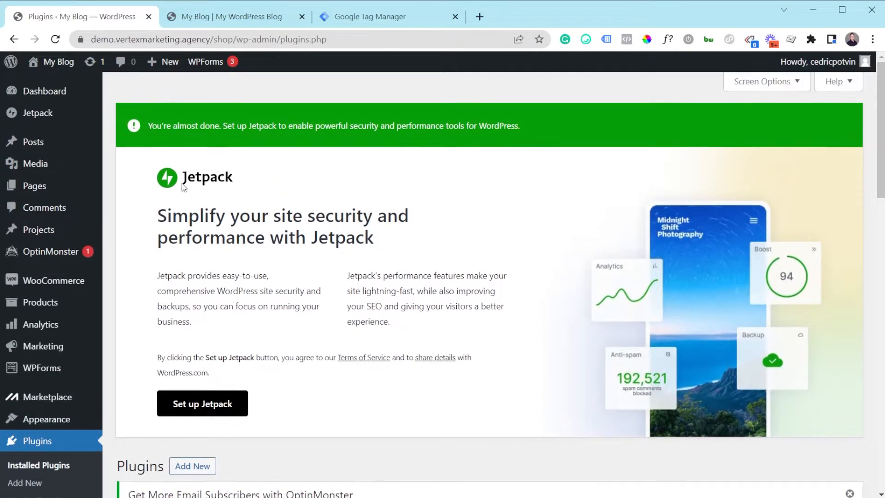
scroll(217, 354, down, 3)
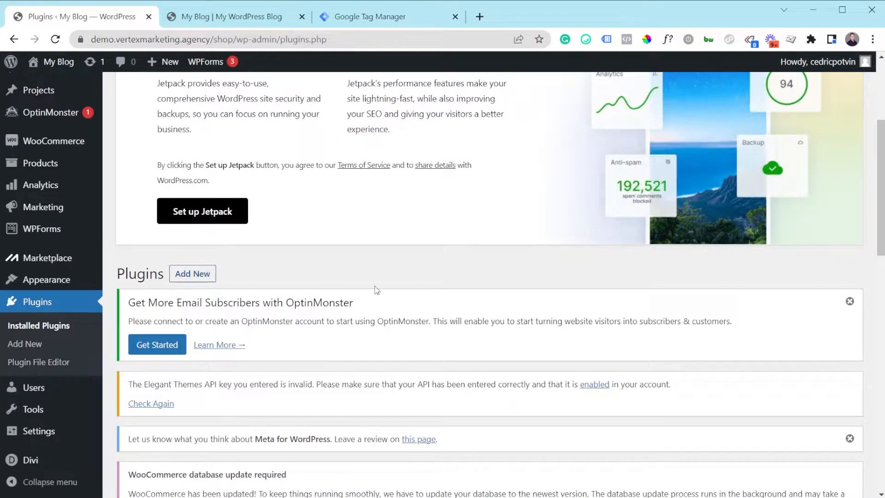
scroll(329, 283, down, 1)
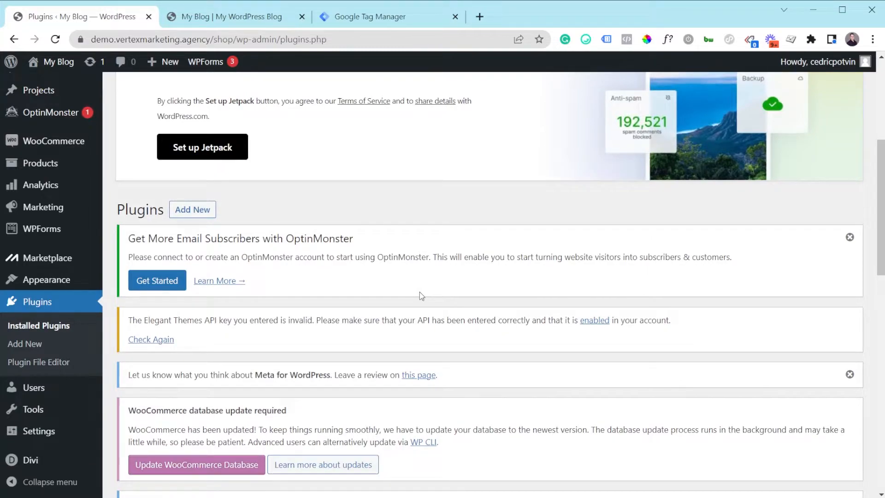
click(373, 14)
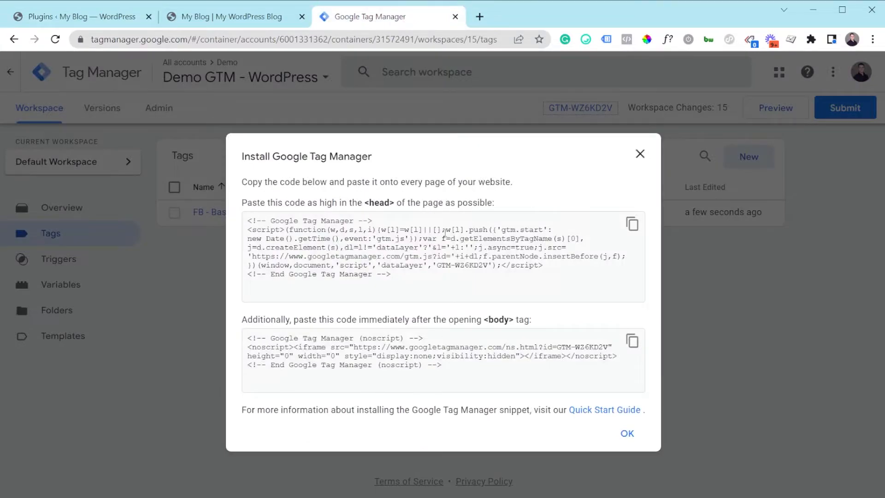
drag(437, 269, 490, 266)
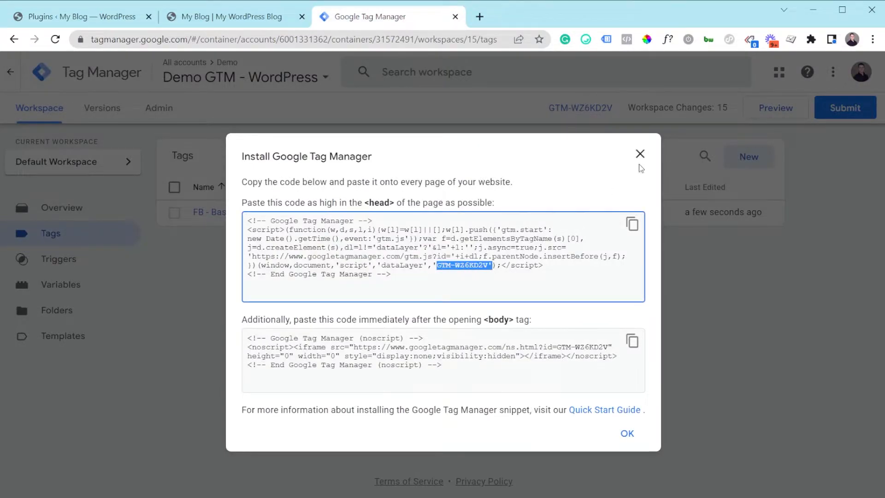
click(640, 154)
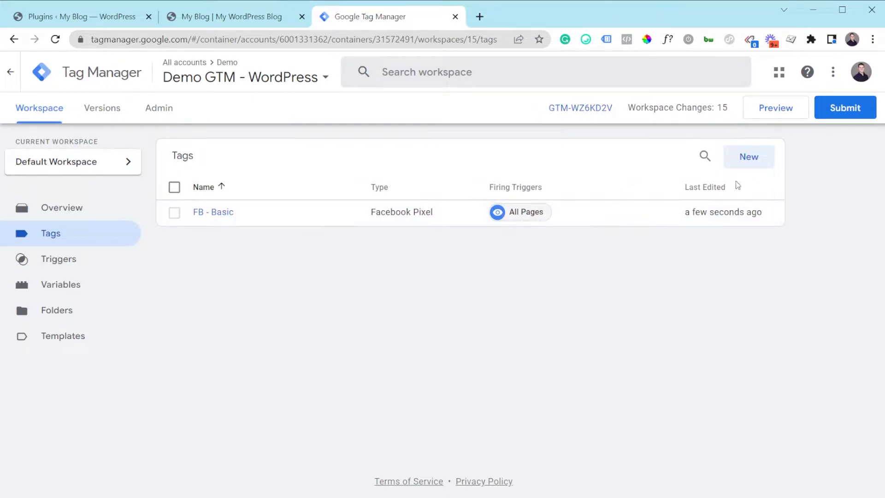
Open the Tool product page on the shop site and discard the blank tag in Google Tag Manager.
click(748, 157)
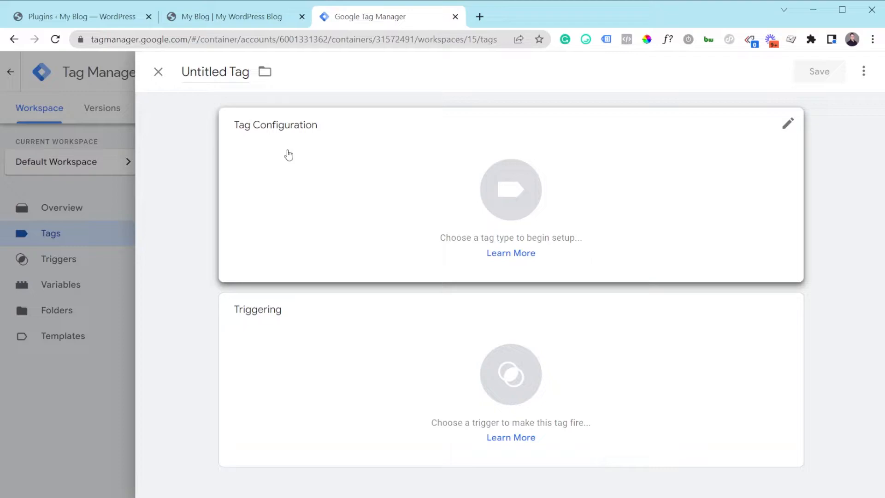
click(243, 18)
scroll(271, 271, down, 5)
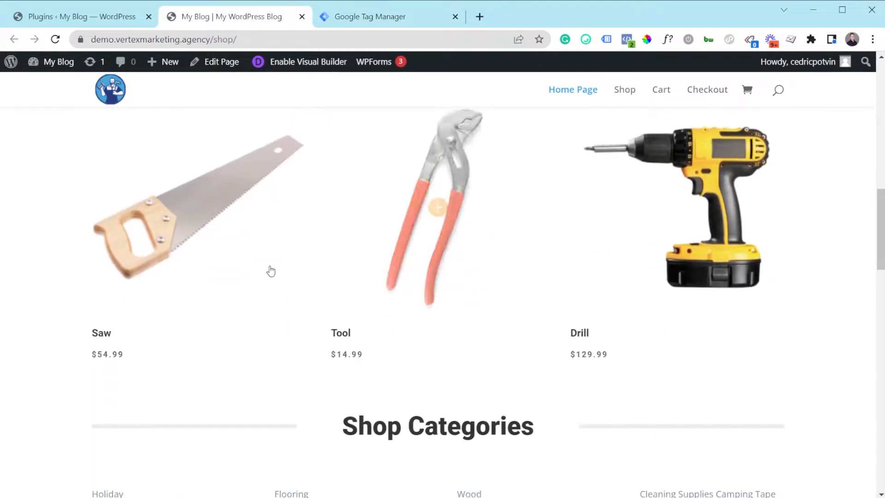
click(444, 166)
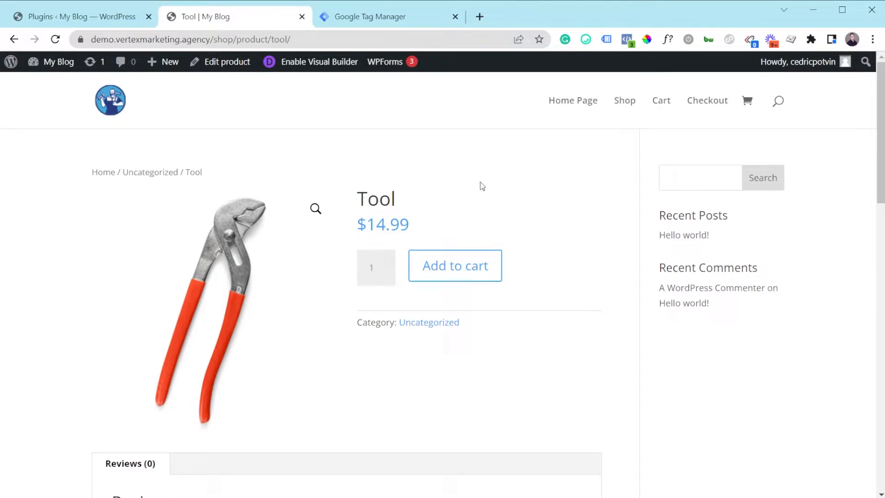
click(407, 20)
click(65, 279)
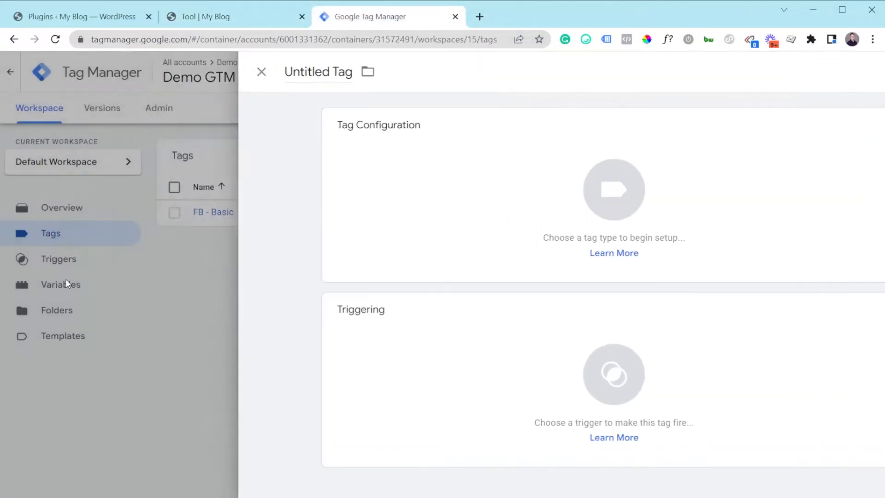
Create a new trigger of type Click - All Elements that fires on all clicks.
click(67, 262)
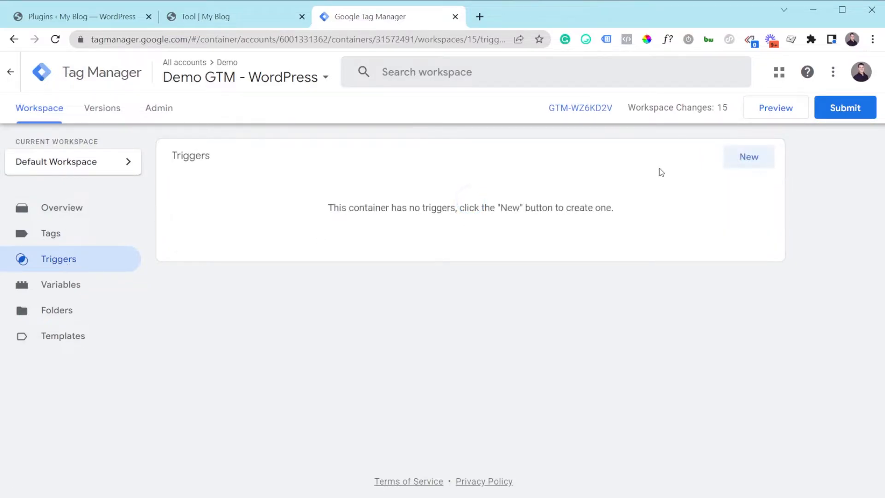
click(743, 158)
click(346, 161)
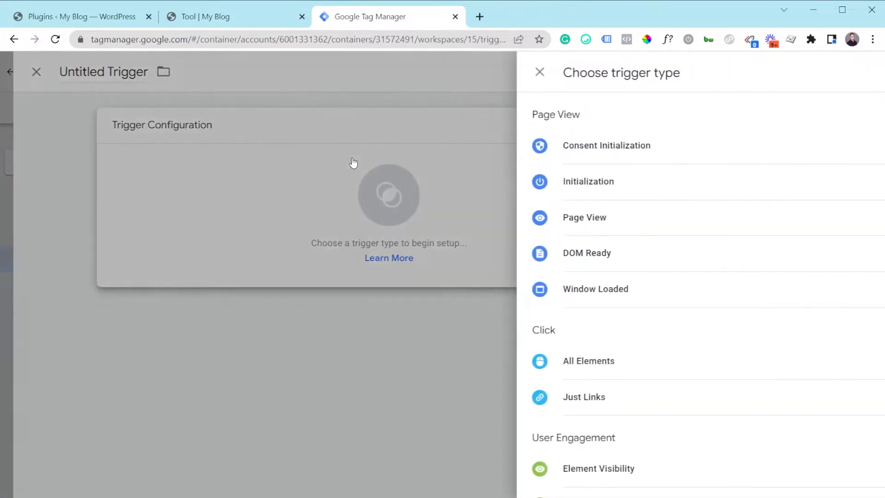
click(575, 369)
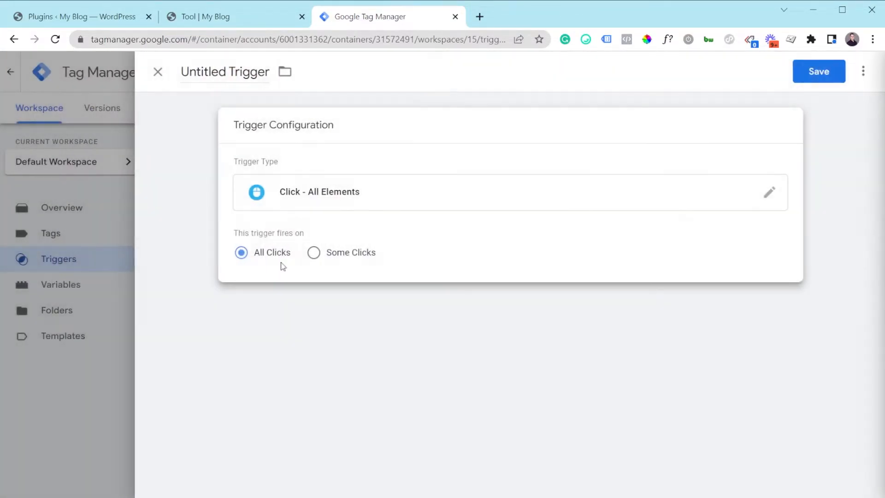
Name the click trigger All Clicks and save it.
click(239, 73)
key(ctrl+a)
key(BackSpace)
text(All Clicks)
click(801, 77)
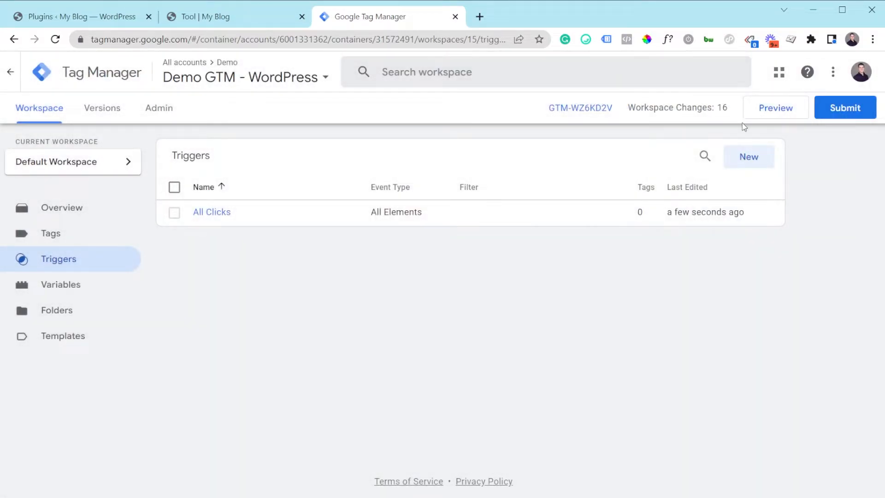
Start preview mode for the container and connect Tag Assistant to the shop's Tool product page URL.
click(764, 114)
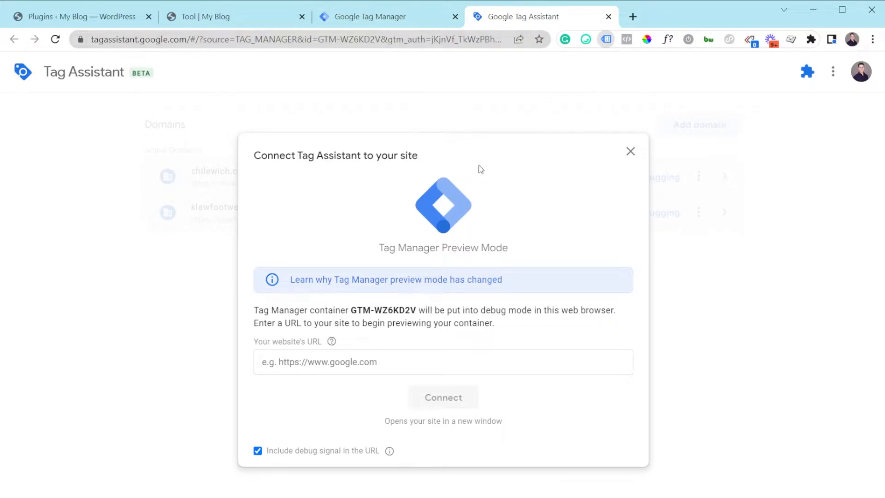
click(413, 17)
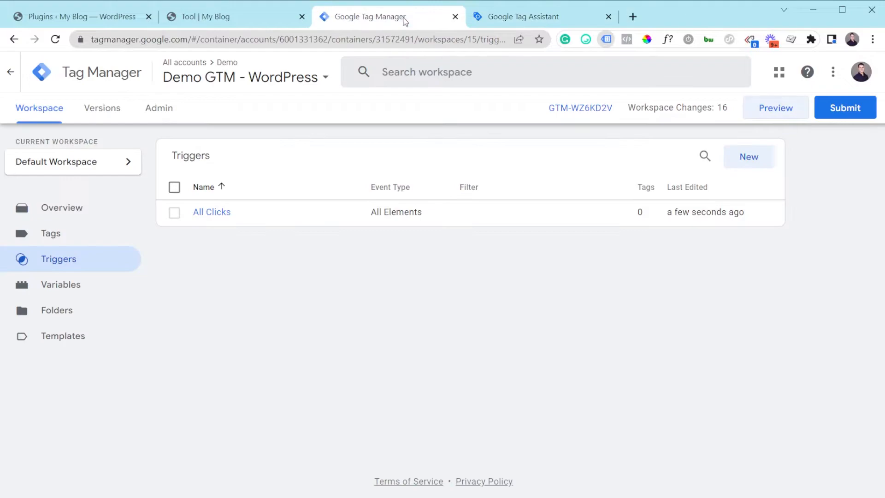
click(266, 17)
click(266, 41)
key(ctrl+c)
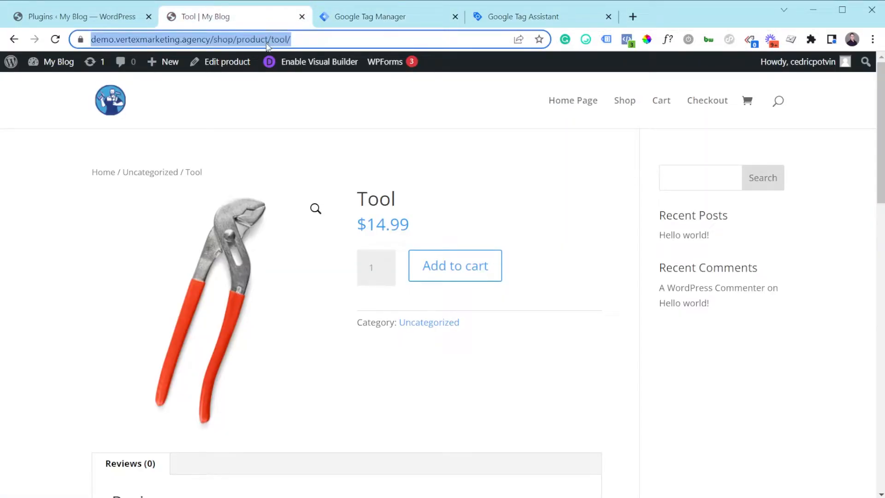
click(585, 16)
click(377, 364)
key(ctrl+v)
click(440, 397)
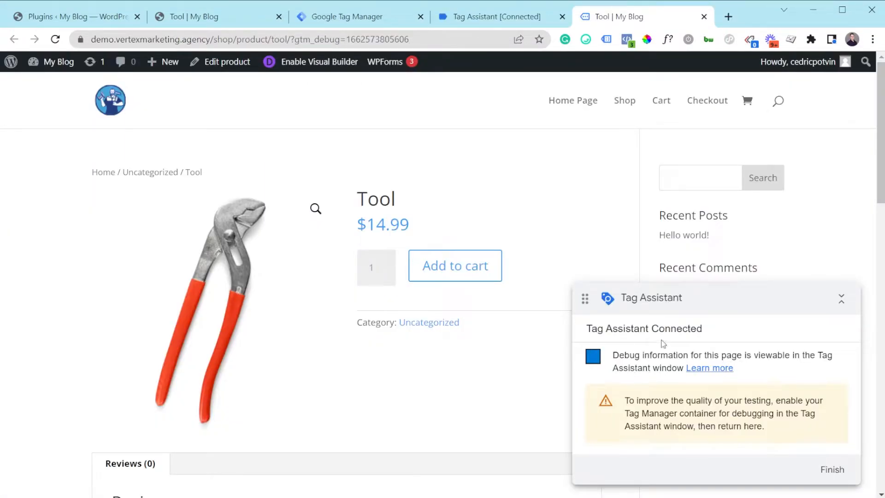
Check the product page's installed tags with Tag Assistant Legacy and review the debug session's summary of fired tags.
click(613, 38)
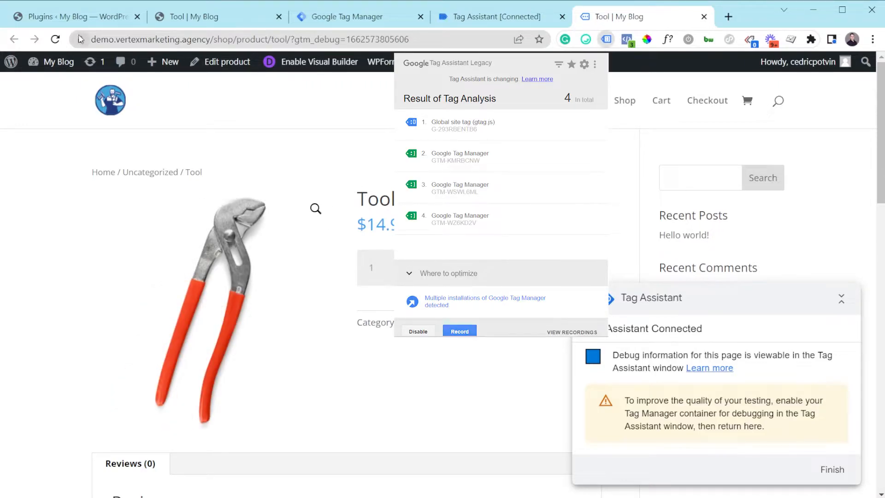
click(56, 40)
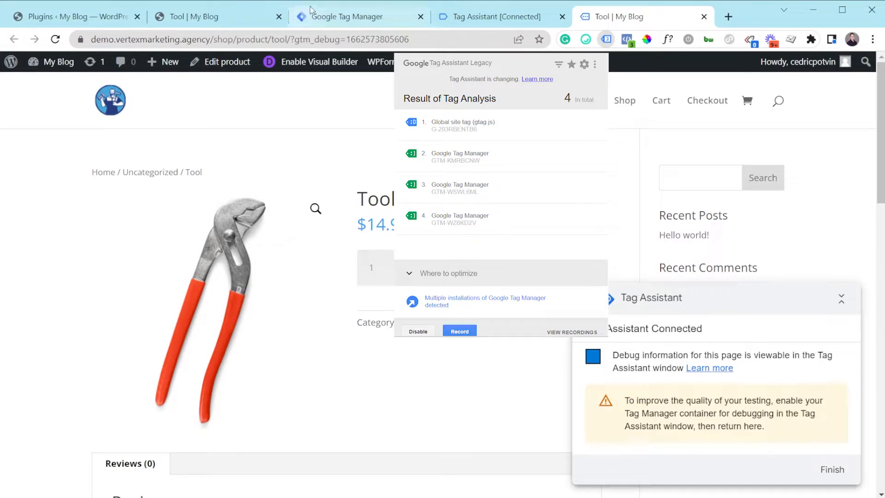
click(350, 17)
click(491, 20)
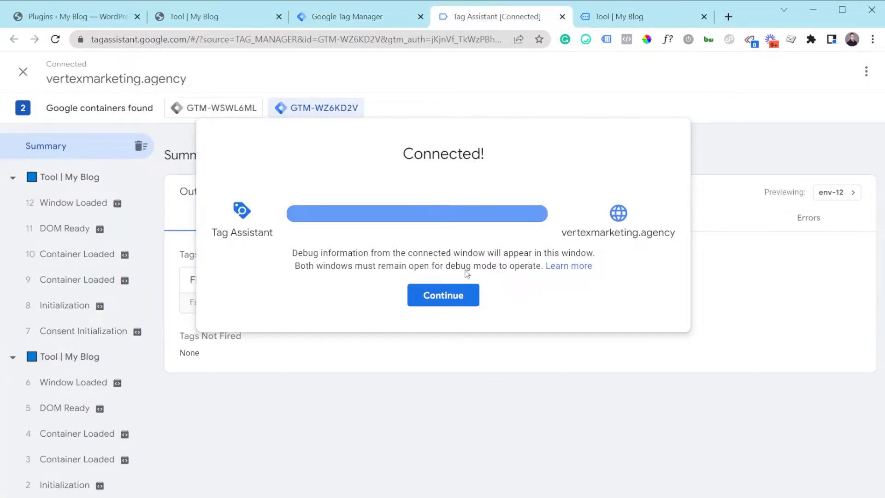
click(449, 296)
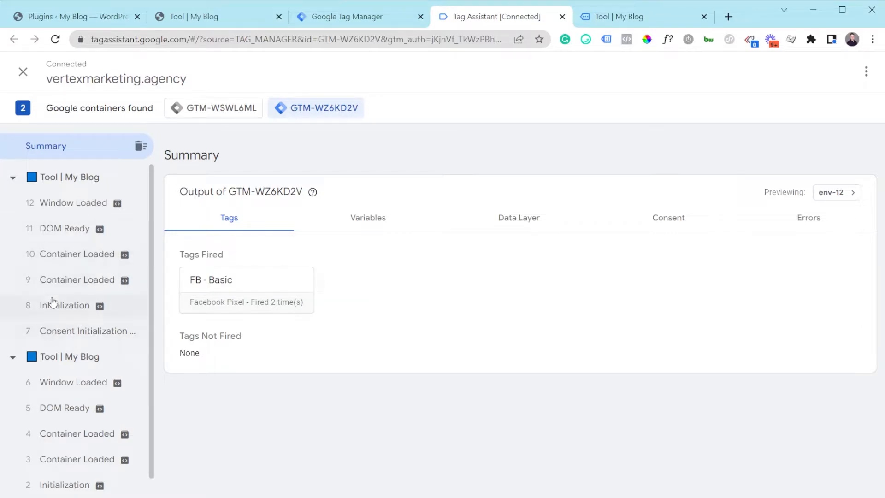
scroll(56, 304, down, 1)
scroll(85, 410, up, 1)
Generate a click event on the previewed product page and inspect that event in Tag Assistant.
click(610, 17)
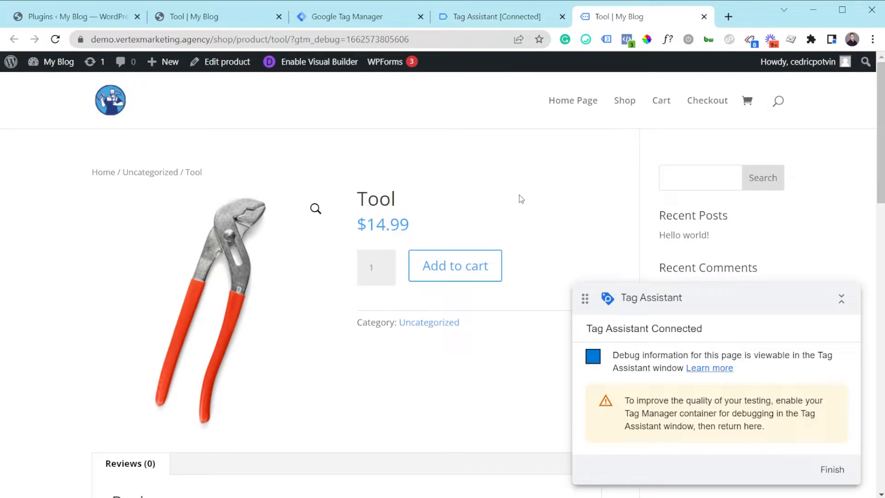
click(460, 24)
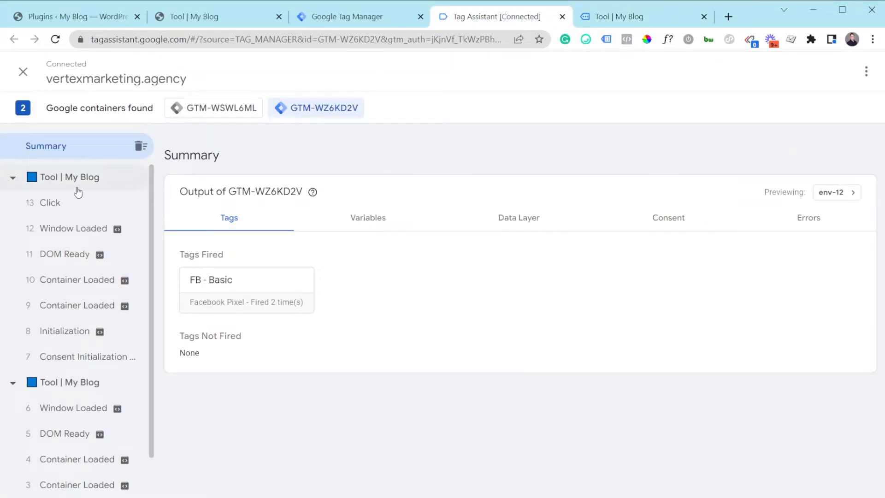
click(50, 213)
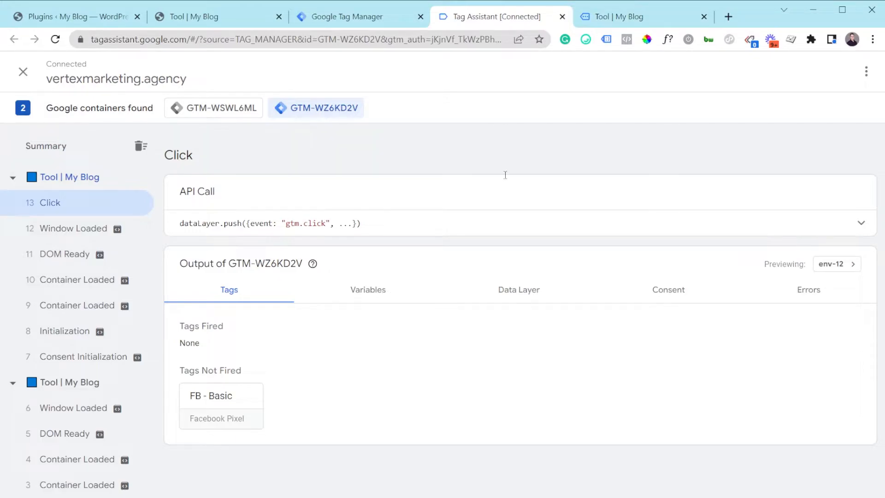
Generate a click event on the Tool product title and examine its variables in Tag Assistant, especially Click Text.
click(629, 18)
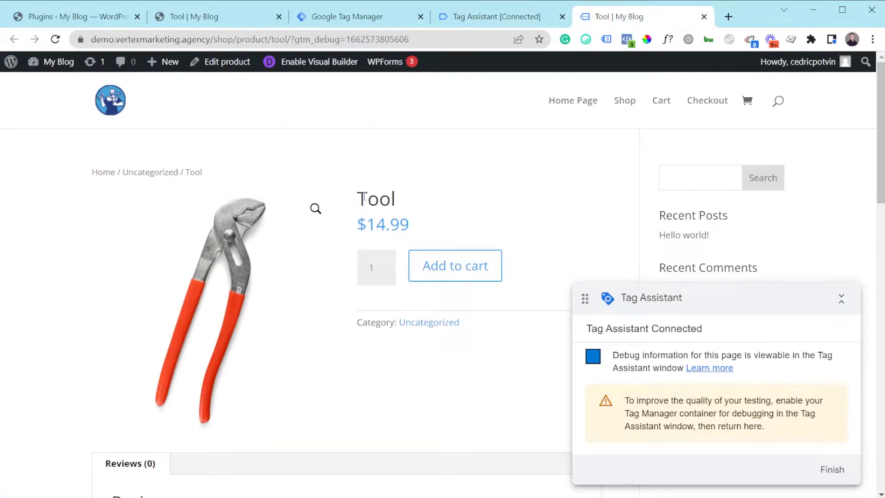
click(488, 16)
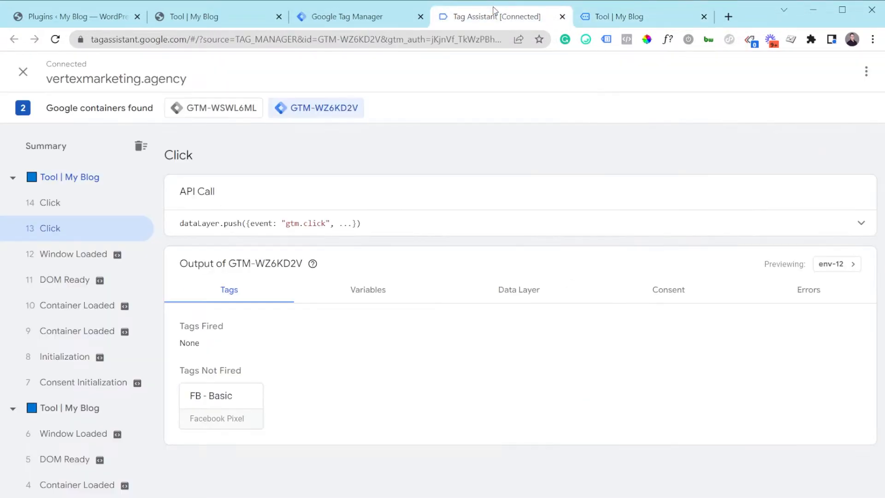
click(44, 205)
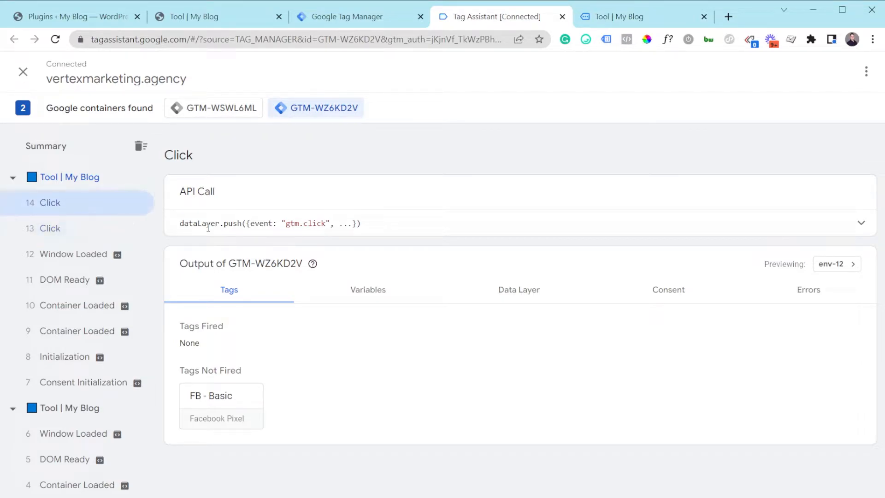
click(365, 290)
scroll(398, 313, down, 3)
scroll(399, 313, down, 2)
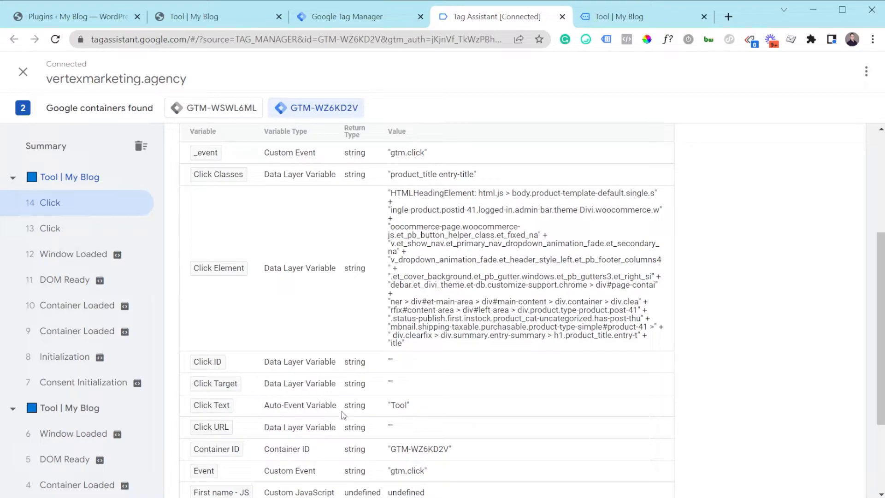
drag(411, 410, 392, 410)
click(401, 411)
Review which built-in variables are enabled in Tag Manager, especially the Clicks group, and compare them with the variables listed in Tag Assistant.
click(347, 16)
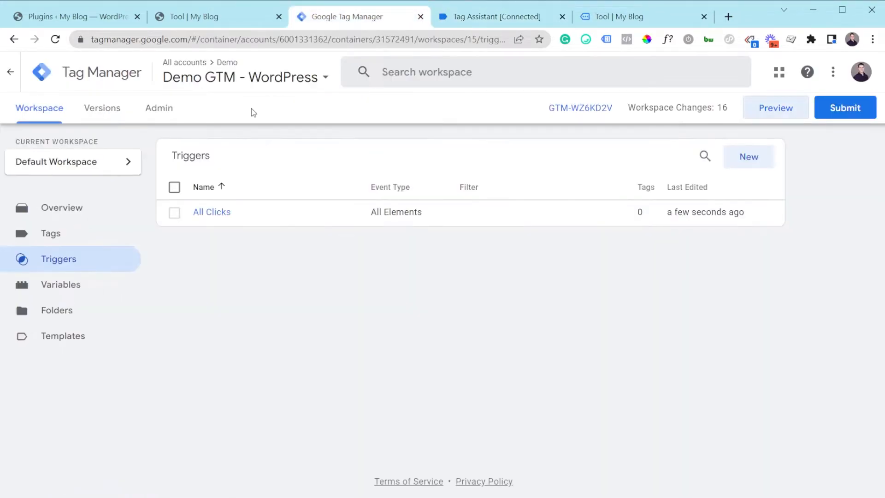
click(54, 291)
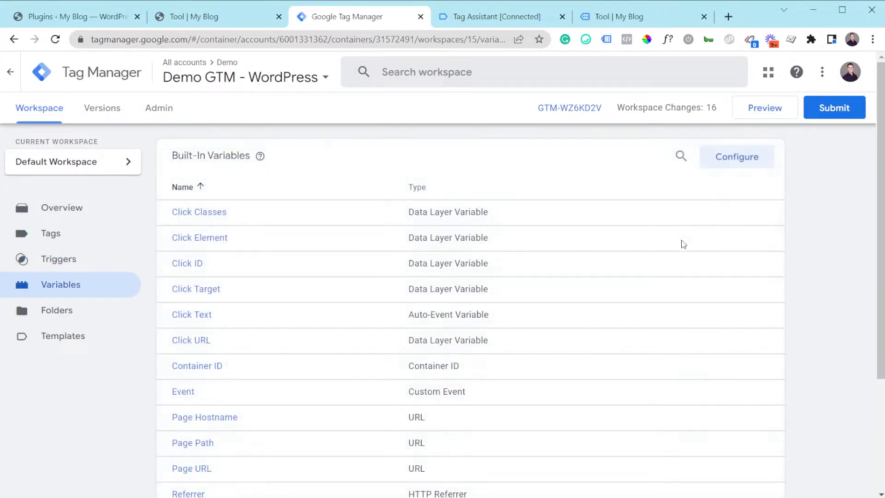
click(726, 162)
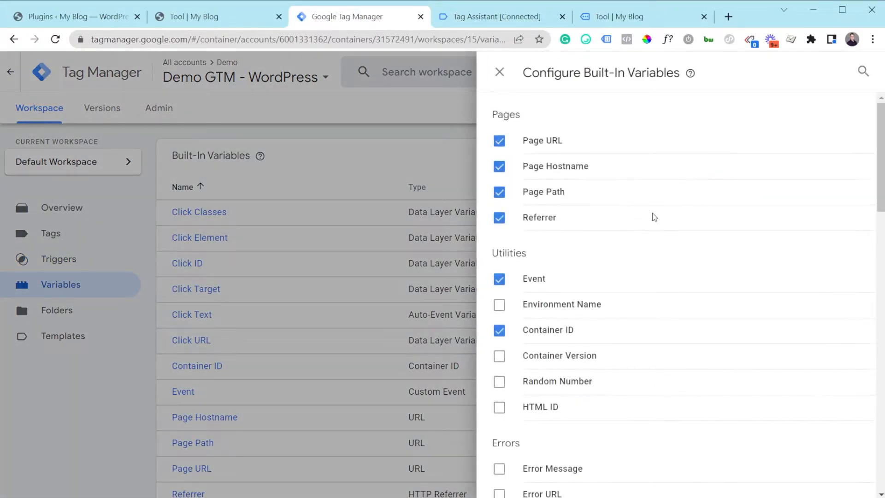
scroll(544, 233, down, 3)
scroll(511, 166, up, 3)
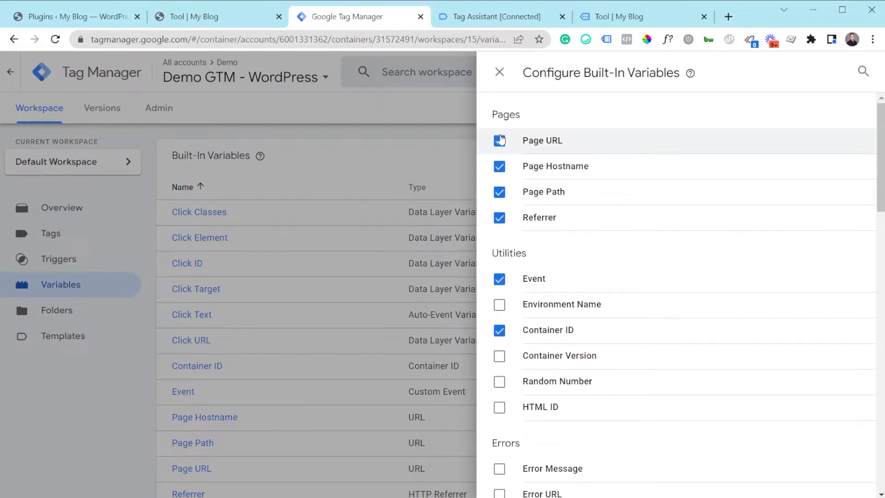
scroll(585, 308, down, 4)
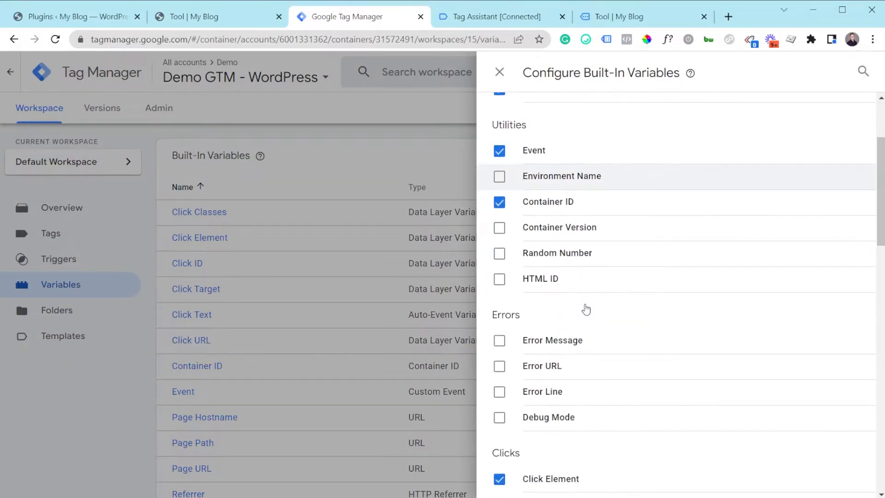
scroll(568, 287, down, 4)
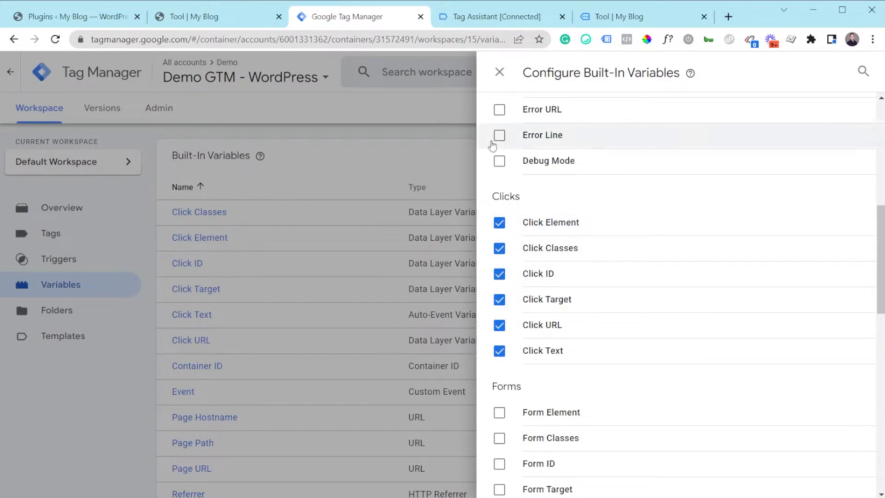
click(539, 16)
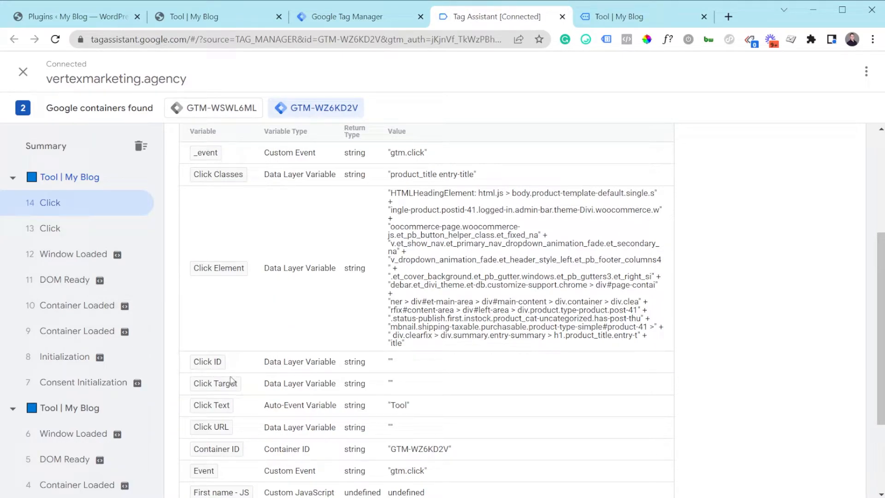
click(348, 16)
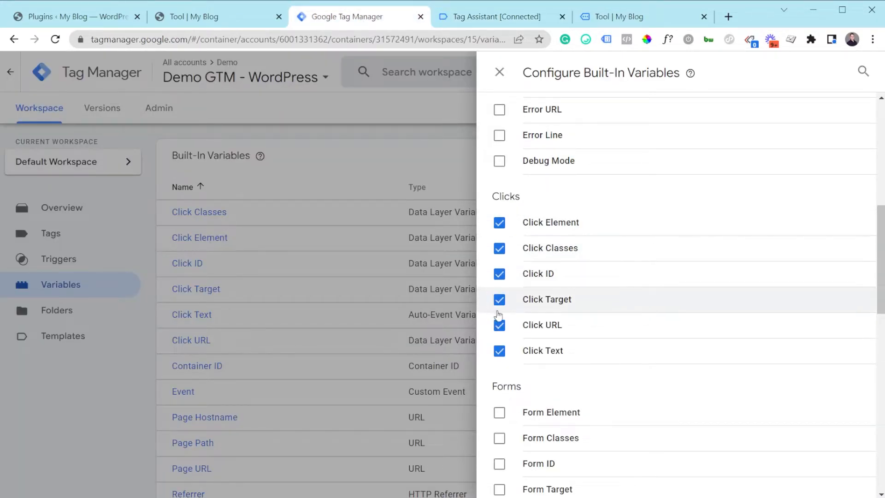
click(388, 176)
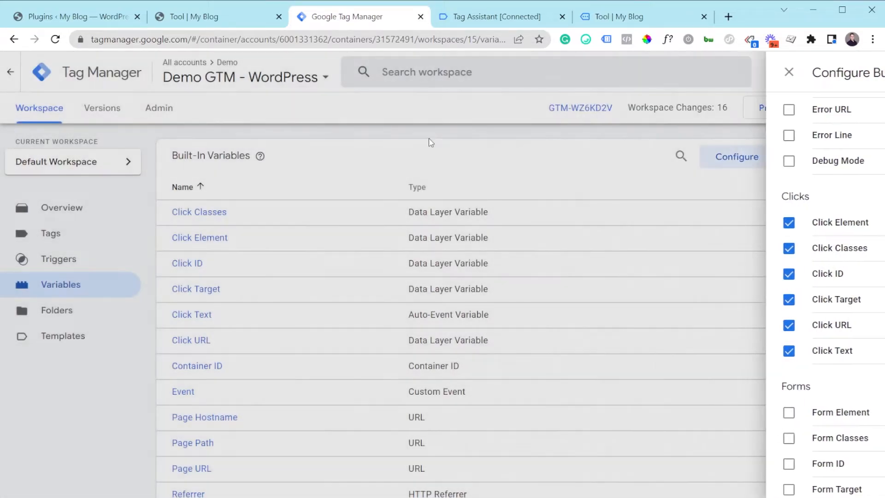
click(481, 11)
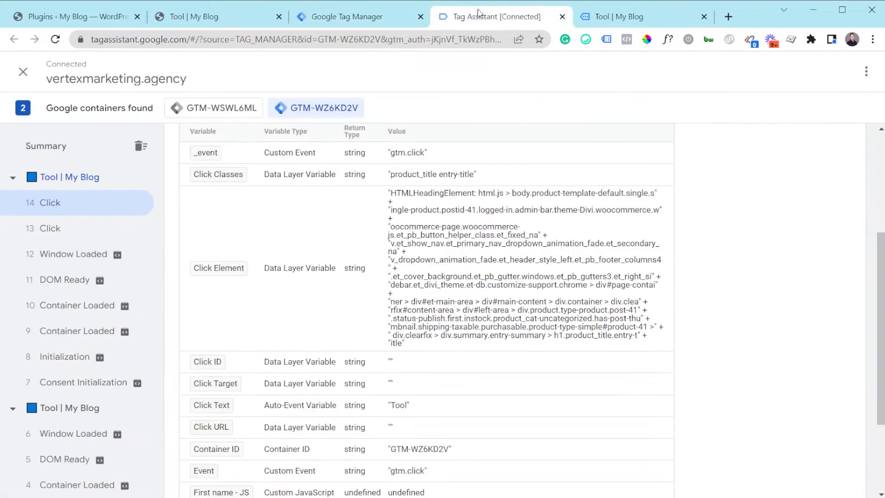
click(362, 19)
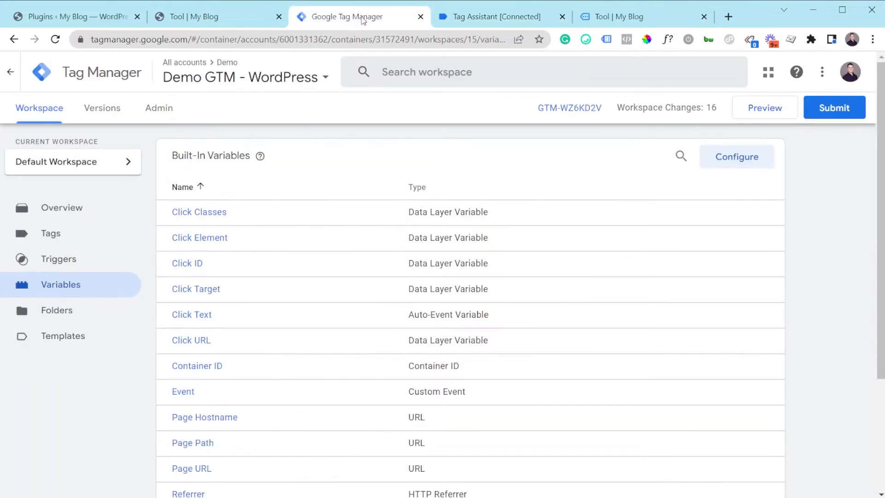
Add the Tool product to the cart on the previewed page and open the resulting click event in Tag Assistant.
click(596, 19)
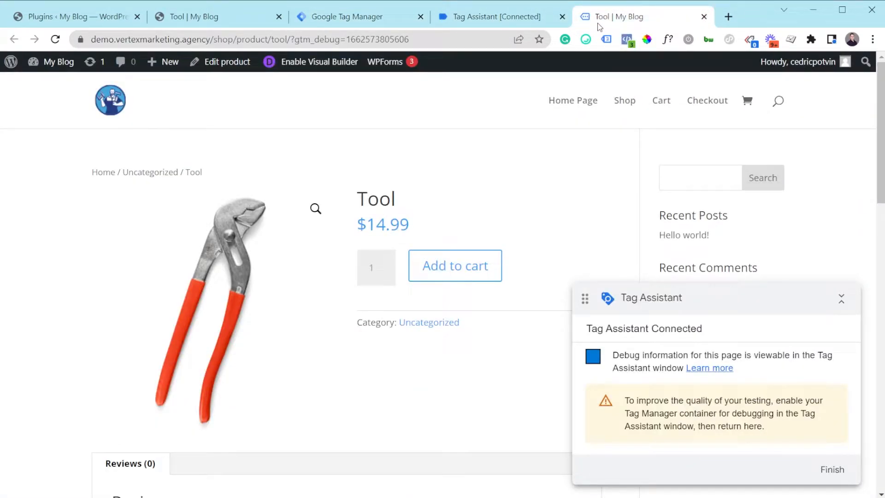
scroll(516, 189, down, 2)
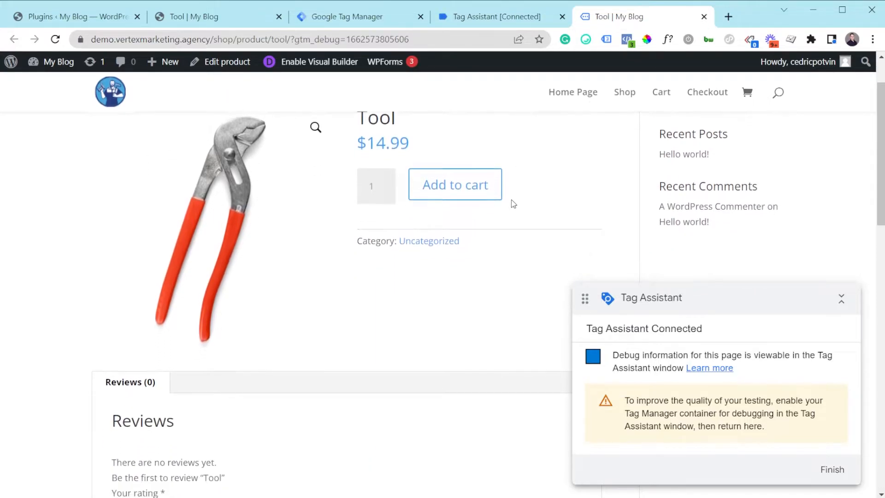
click(454, 183)
click(519, 7)
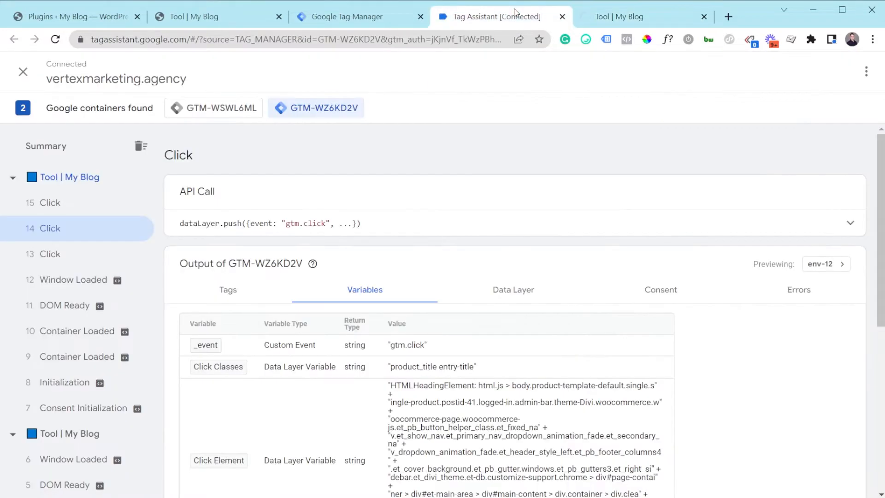
click(69, 206)
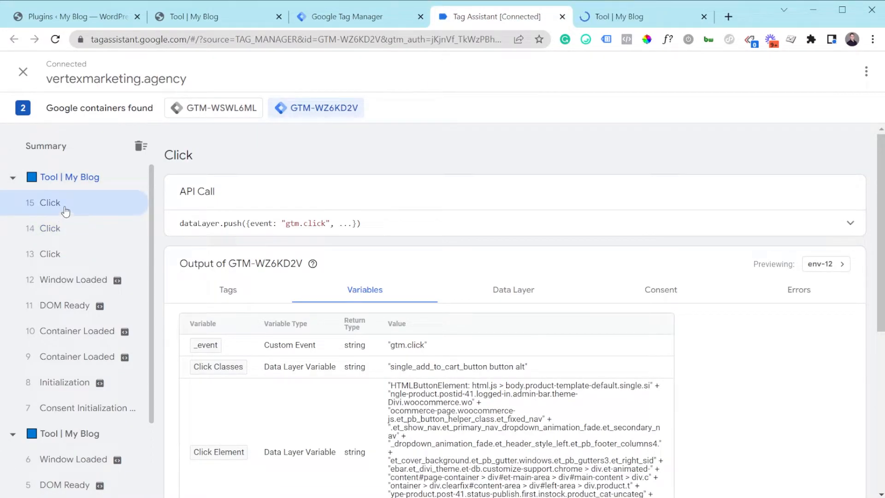
click(610, 16)
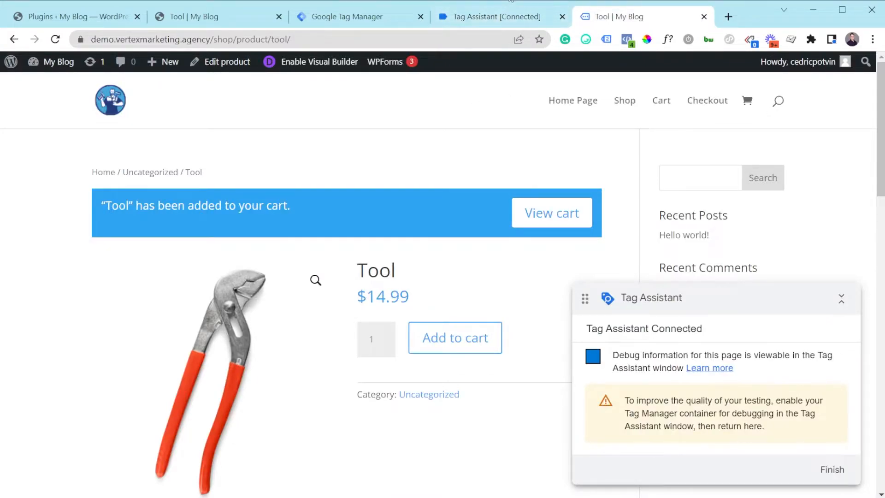
click(512, 18)
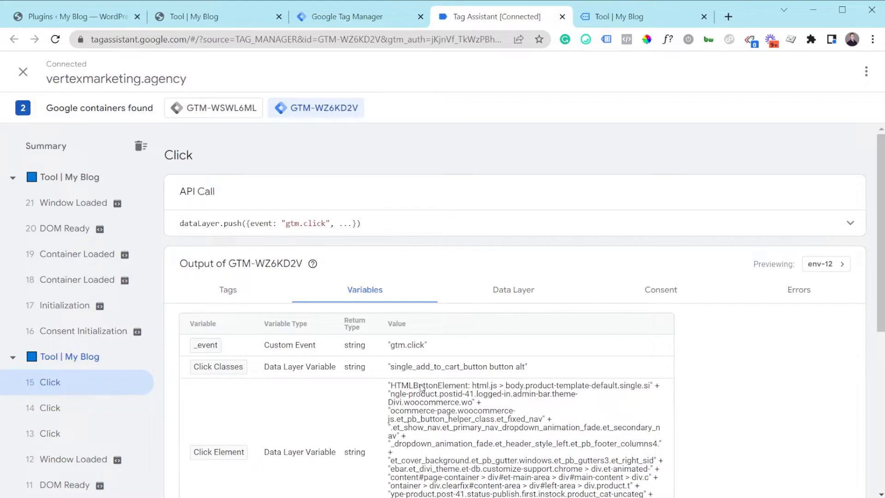
Examine the add-to-cart click event's variables and copy its Click Classes value, single_add_to_cart_button button alt.
scroll(372, 388, down, 1)
scroll(373, 387, down, 1)
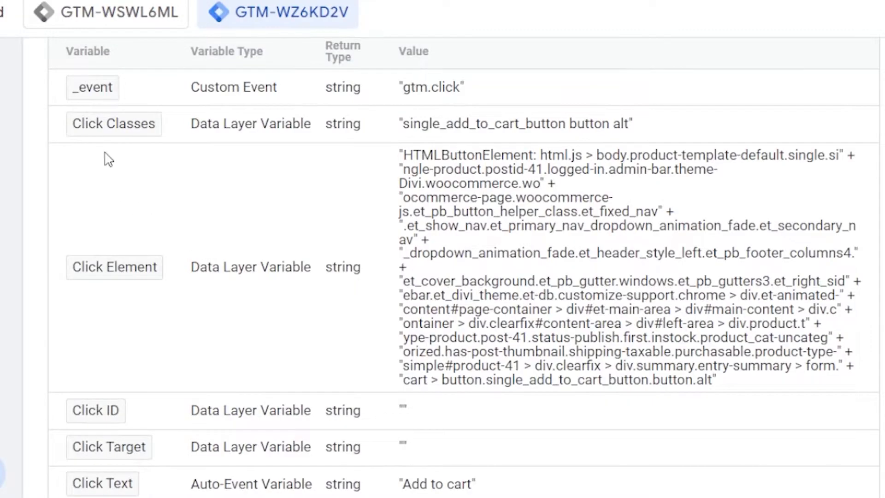
mouse_move(411, 131)
mouse_down()
mouse_move(609, 131)
mouse_move(407, 135)
mouse_up()
click(617, 129)
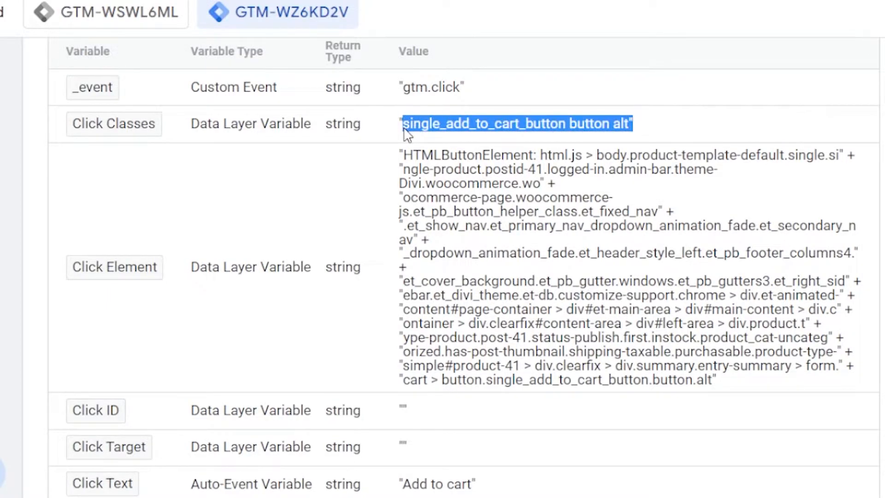
click(407, 135)
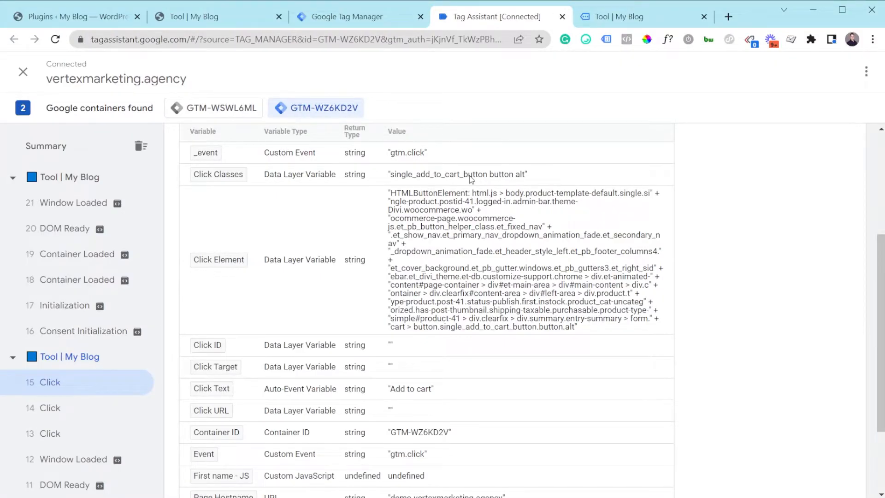
scroll(471, 179, down, 2)
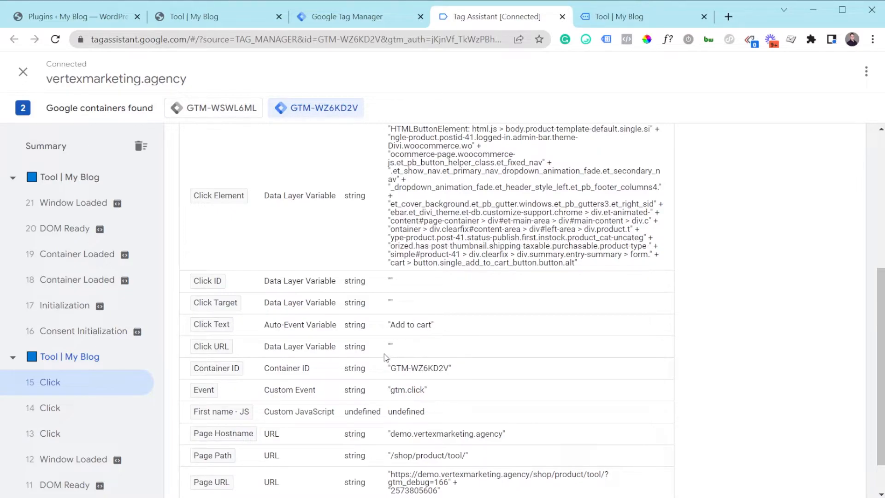
scroll(356, 335, up, 3)
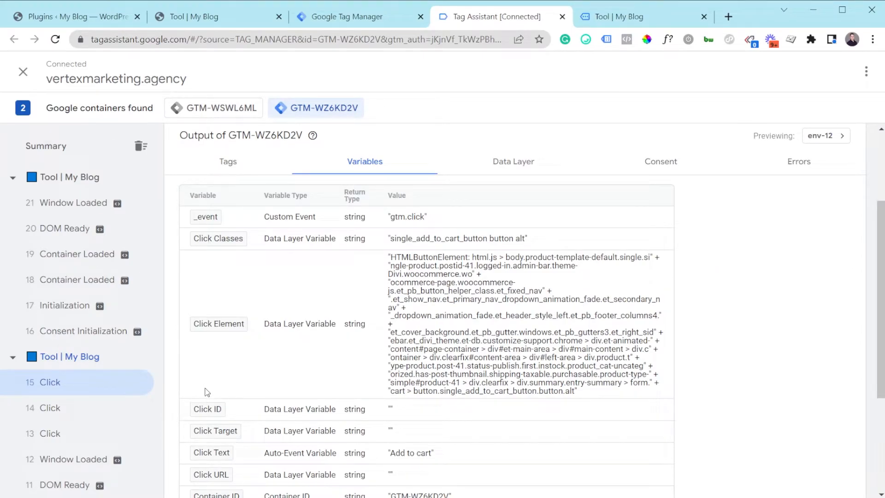
scroll(211, 437, down, 1)
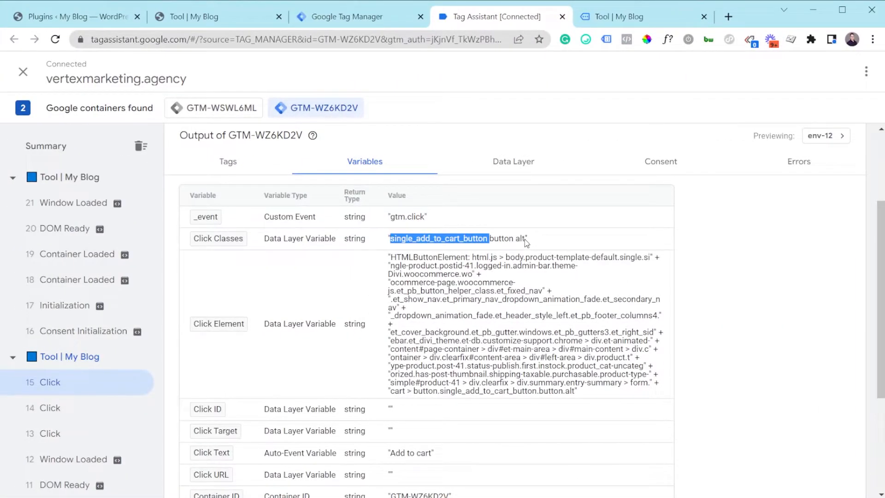
drag(527, 243, 400, 240)
Create a new trigger in the Tag Manager container and name it ATC.
click(334, 19)
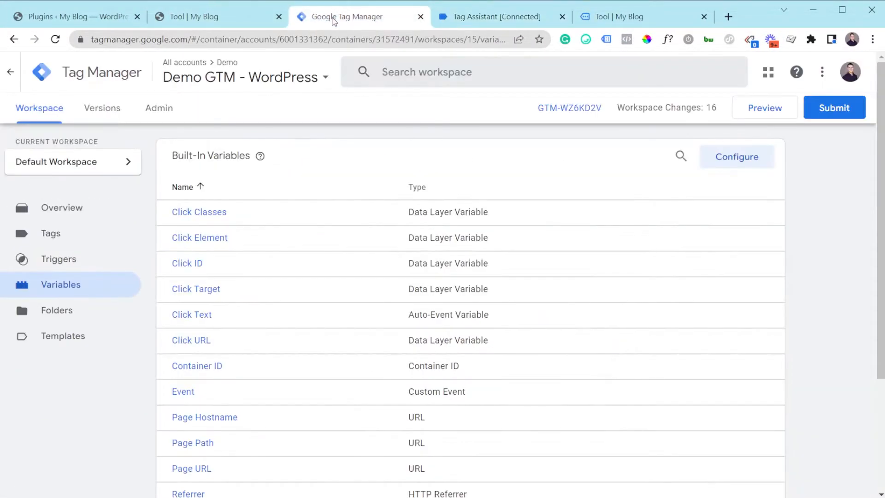
click(88, 265)
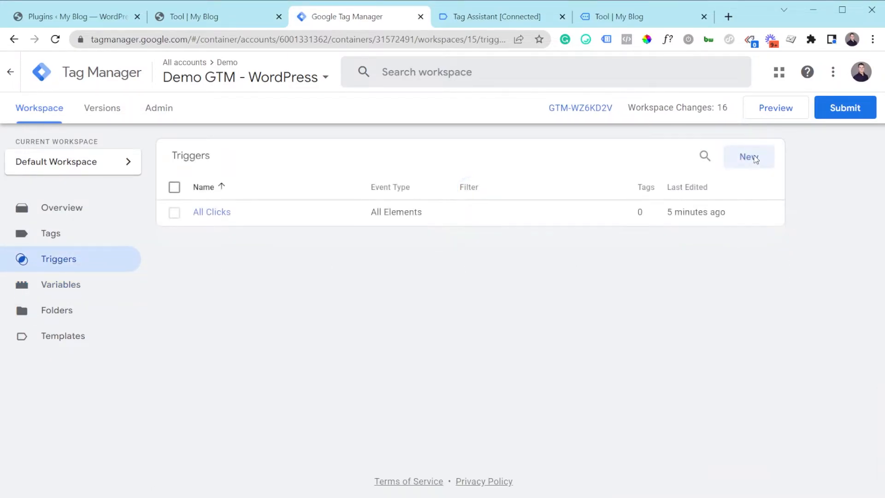
click(751, 160)
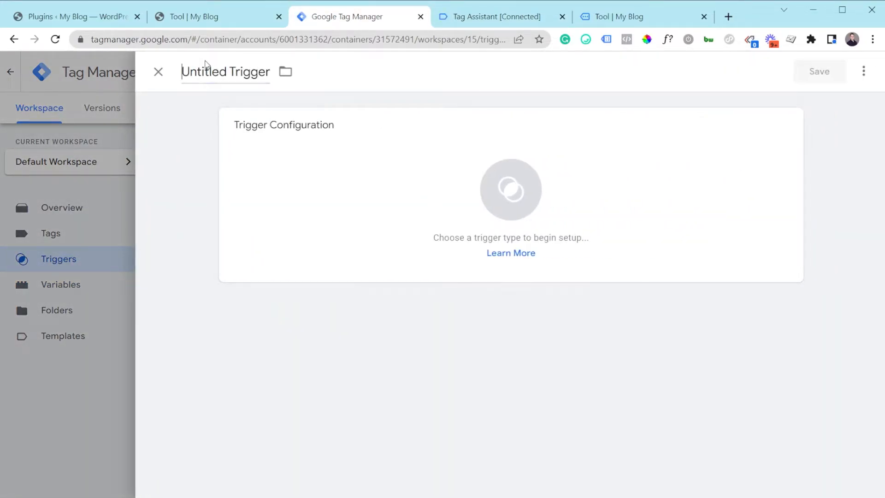
key(ctrl+a)
text(T)
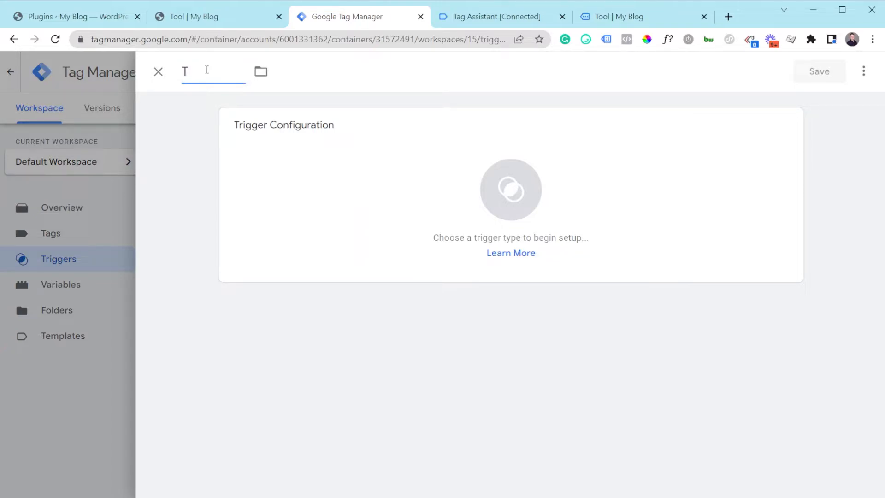
key(BackSpace)
text(ATC)
Set the ATC trigger's type to Click - All Elements and make it fire on Some Clicks.
click(308, 213)
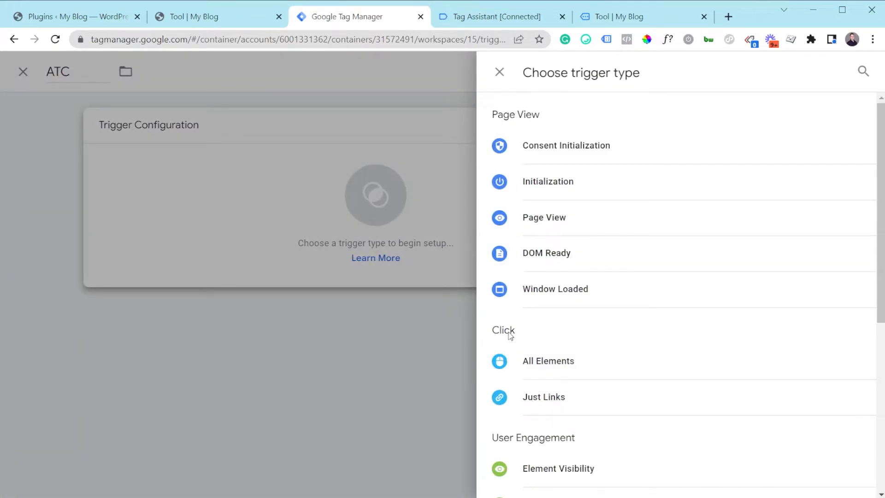
click(546, 367)
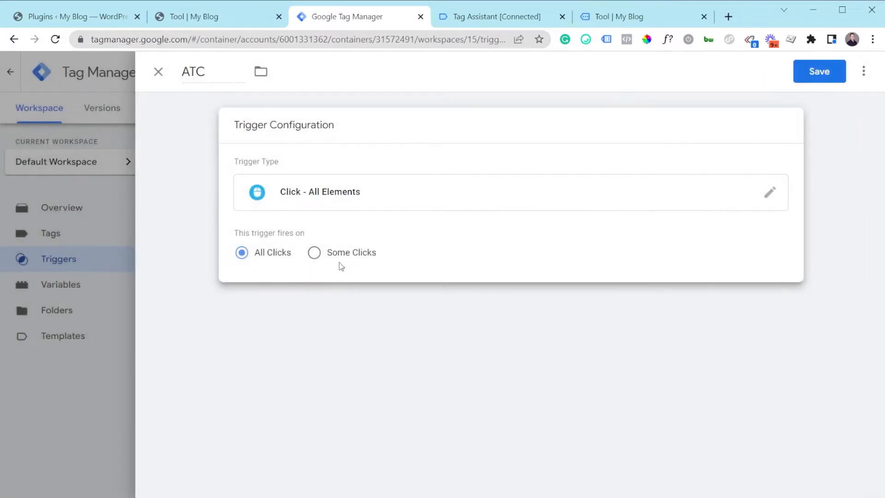
click(332, 256)
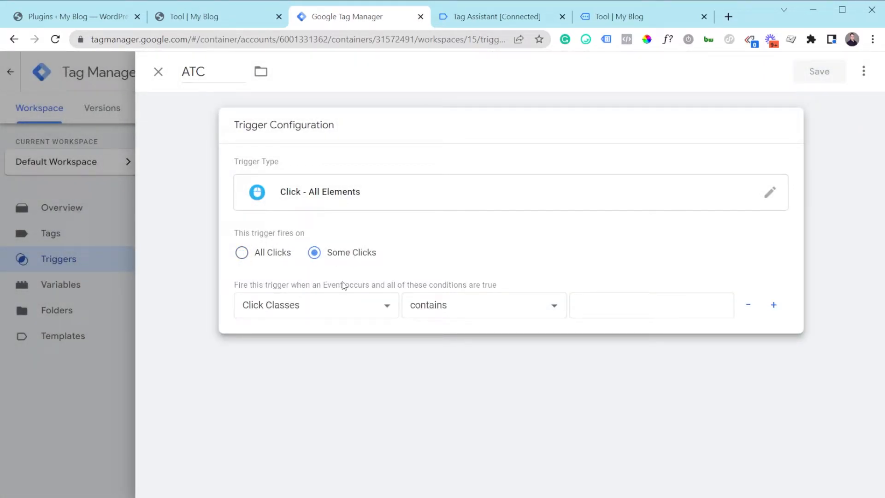
Set the ATC trigger's firing condition to Click Classes equals single_add_to_cart_button button alt, pasting the value copied from Tag Assistant.
click(336, 319)
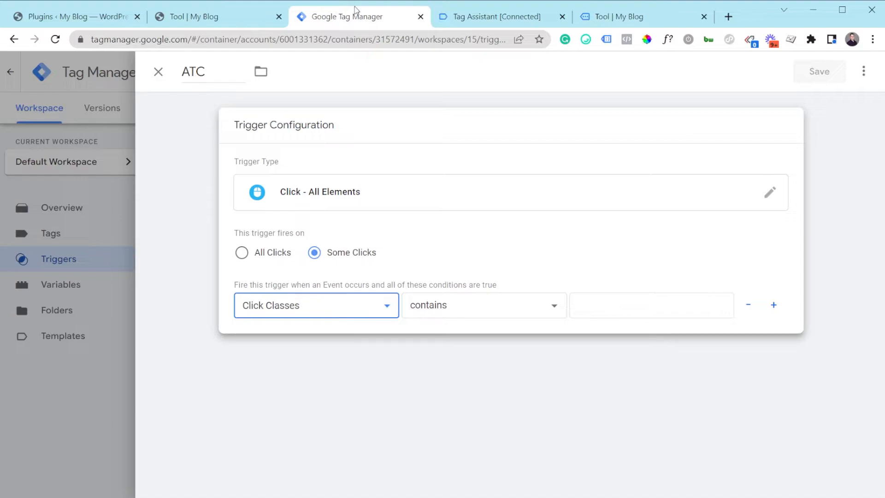
click(491, 20)
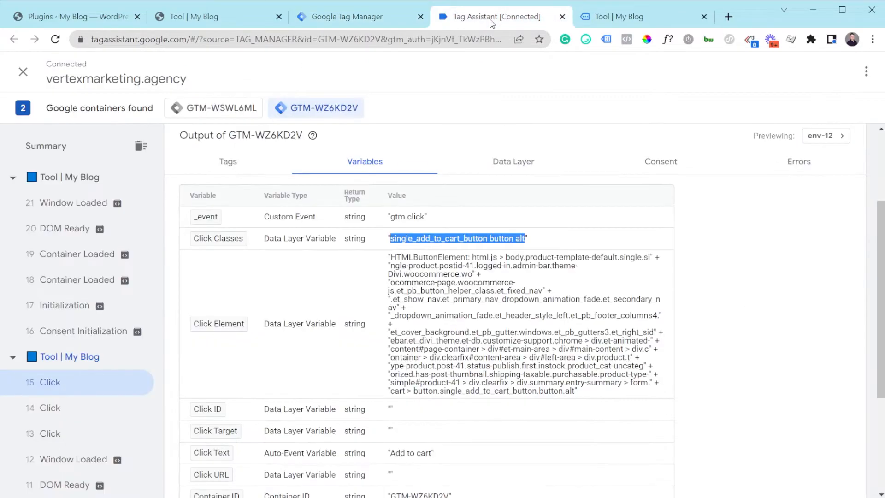
click(336, 16)
click(494, 314)
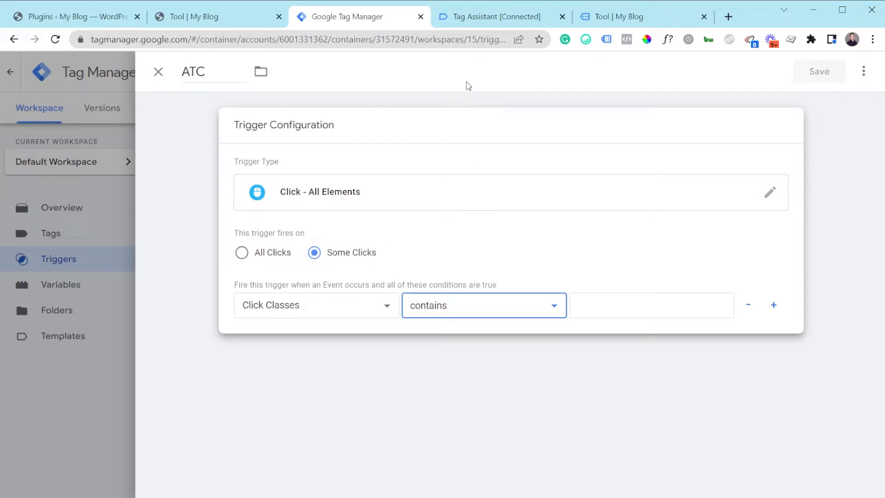
key(Up)
click(600, 312)
key(ctrl+v)
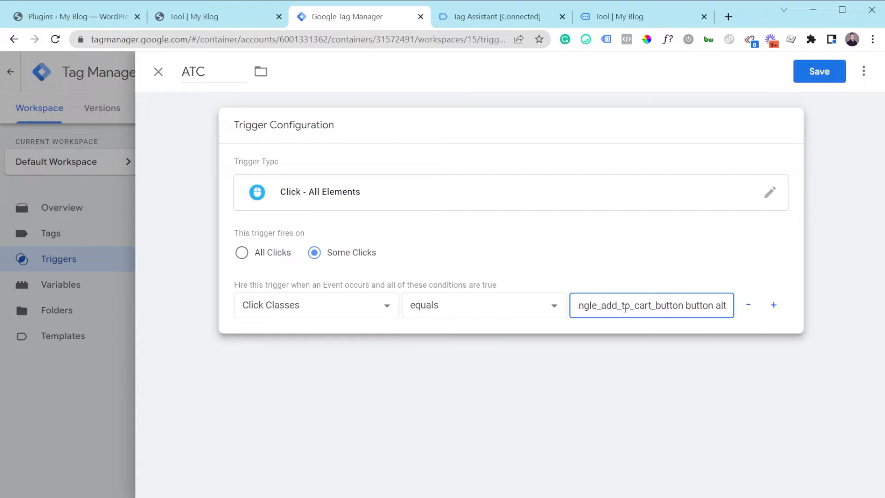
Check the ATC trigger's condition value against the Click Classes value in Tag Assistant and save the trigger.
drag(591, 305, 655, 308)
click(655, 308)
click(494, 12)
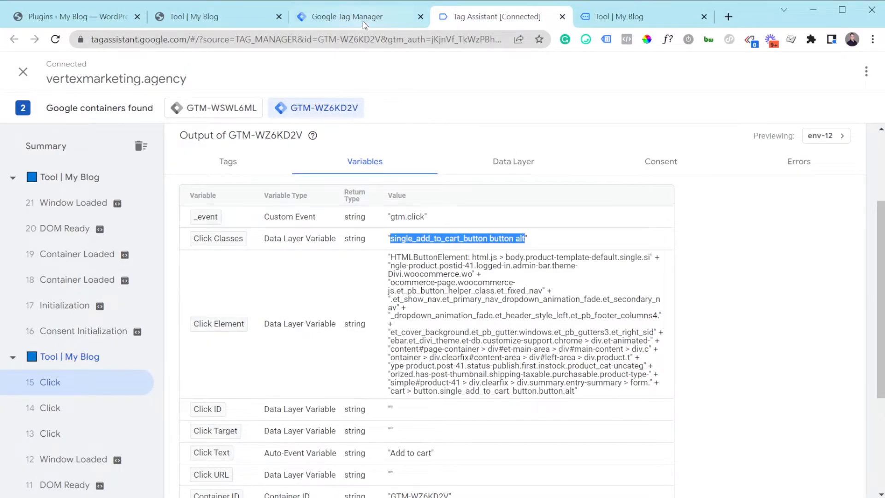
click(364, 18)
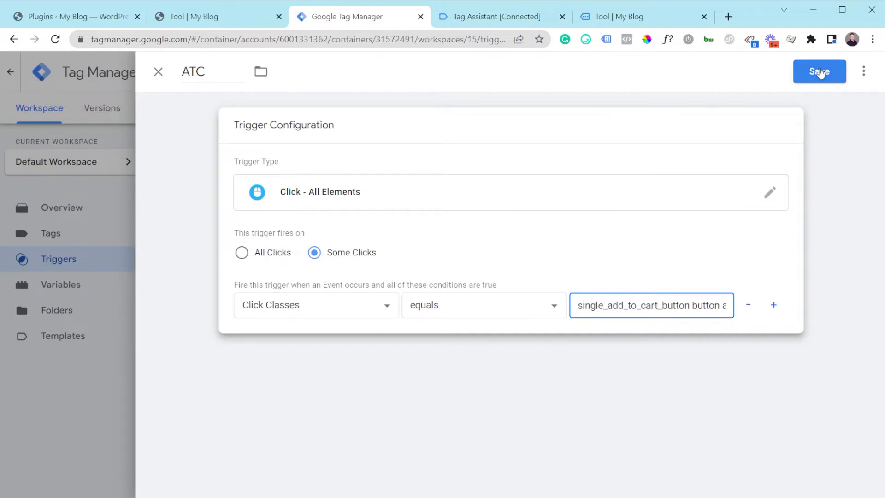
click(819, 74)
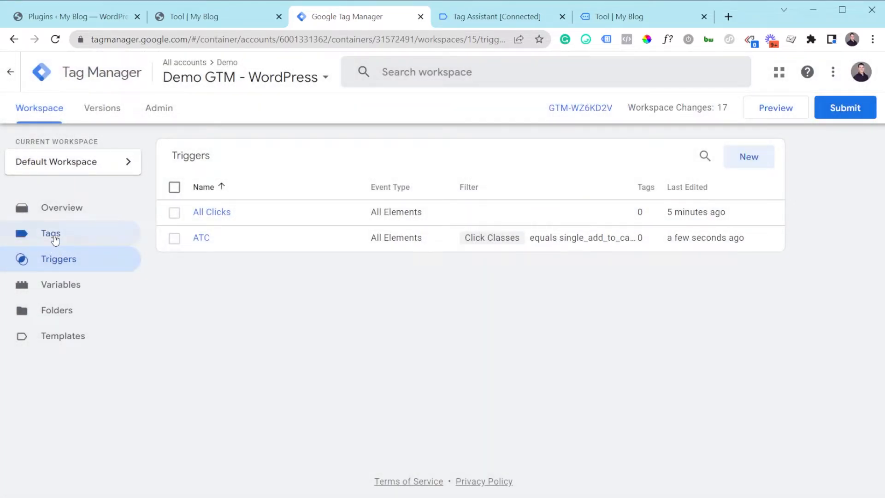
Create a new tag in the Tag Manager container and choose Facebook Pixel as its tag type.
click(51, 234)
click(752, 169)
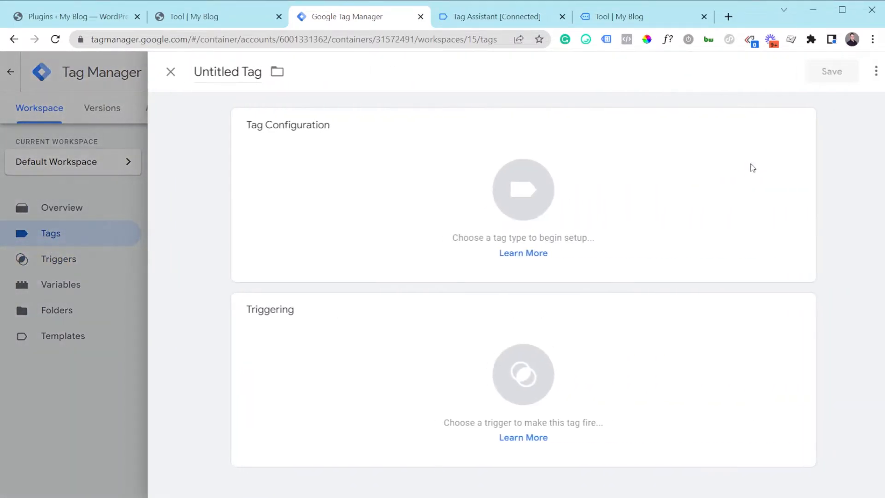
click(410, 181)
scroll(504, 281, down, 7)
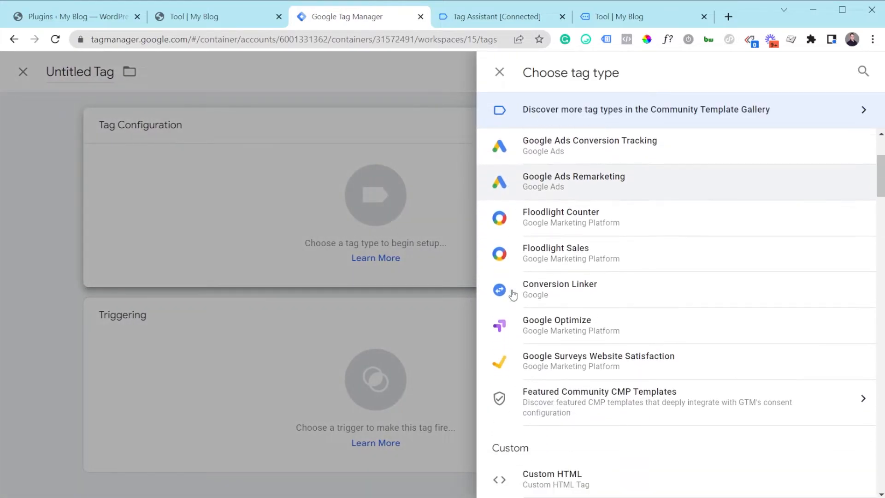
scroll(557, 385, up, 7)
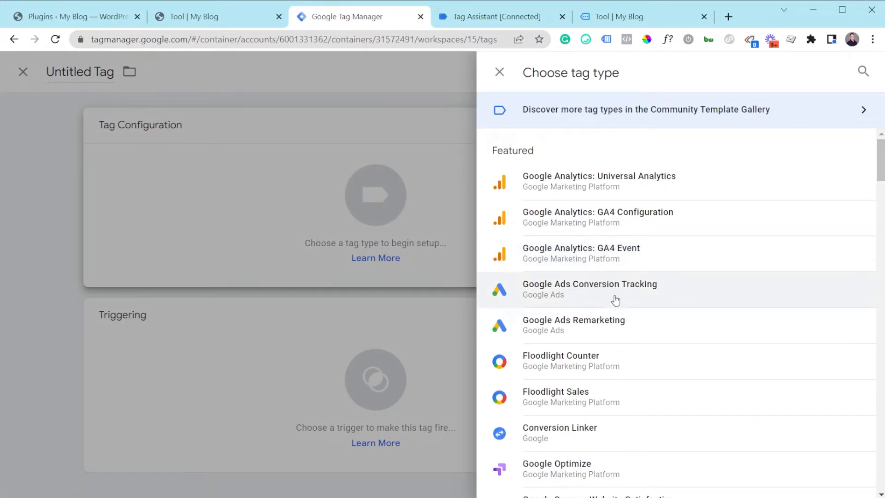
scroll(620, 309, down, 4)
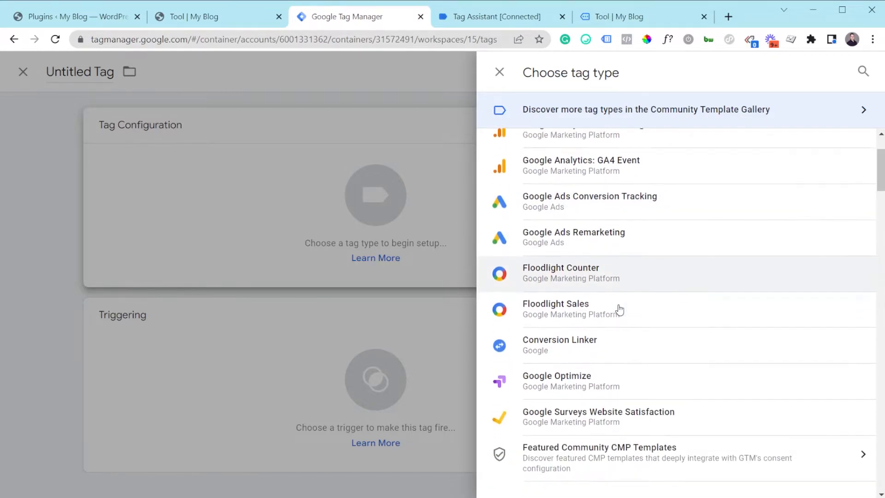
scroll(564, 430, down, 1)
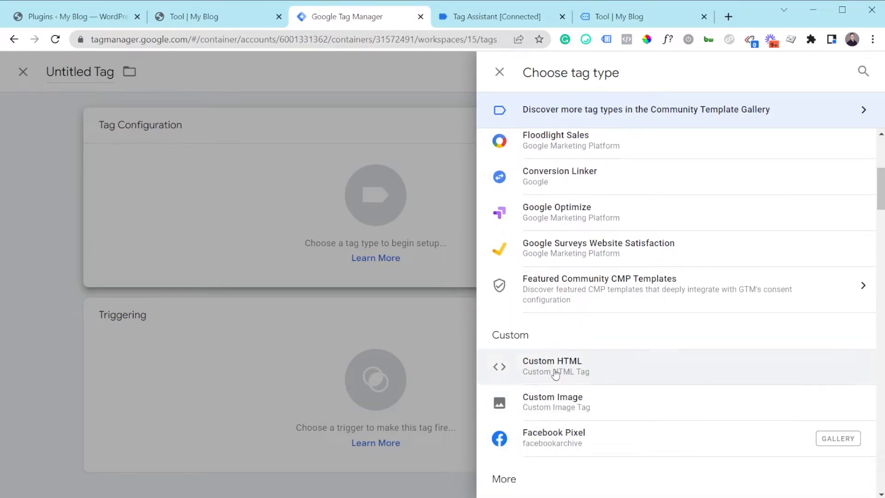
scroll(602, 318, up, 5)
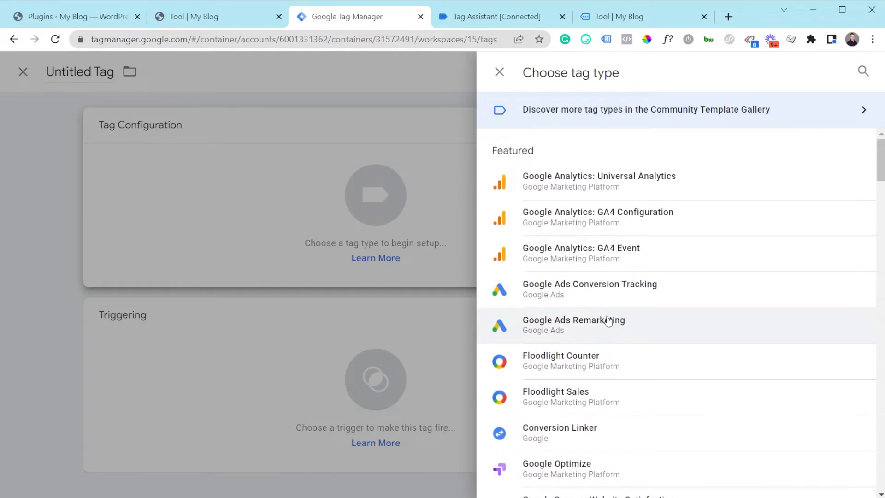
scroll(607, 320, down, 5)
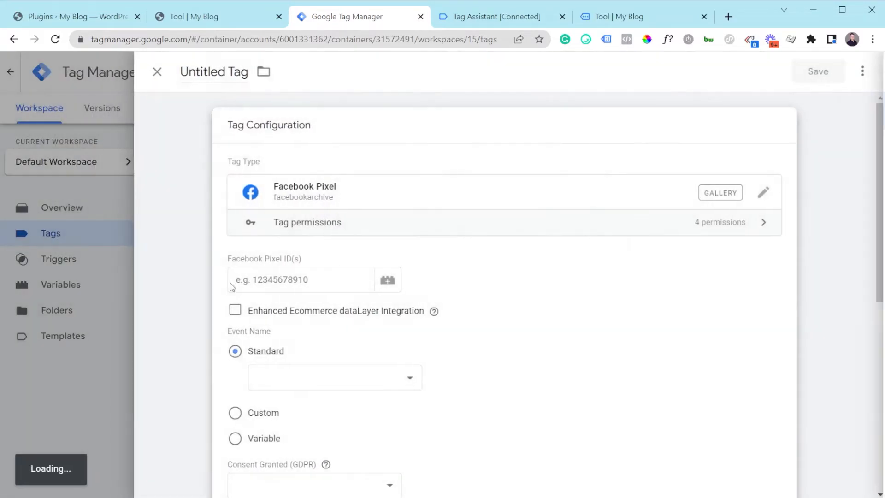
Set the new tag's Facebook Pixel ID to 12345 and assign ATC as its firing trigger.
click(305, 275)
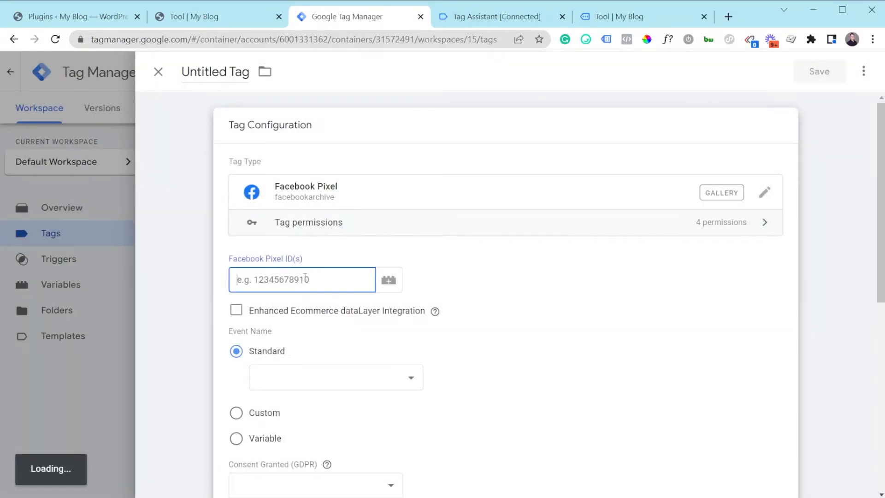
text(12345)
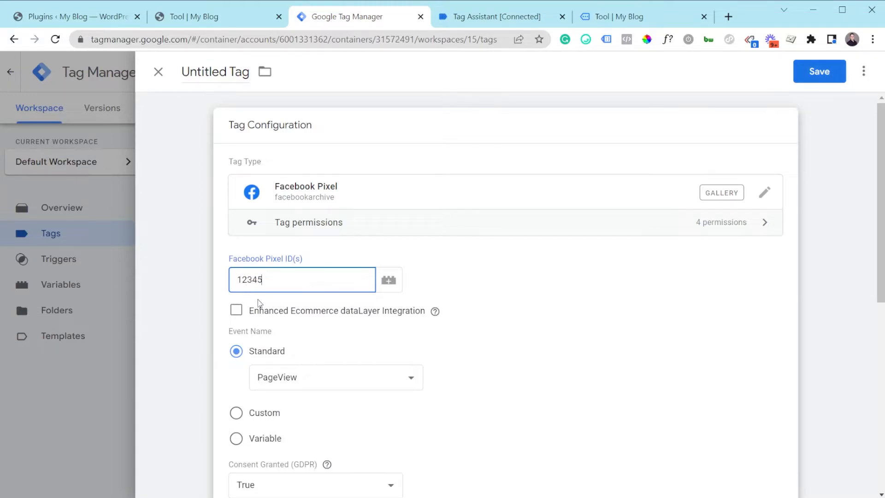
scroll(258, 300, down, 3)
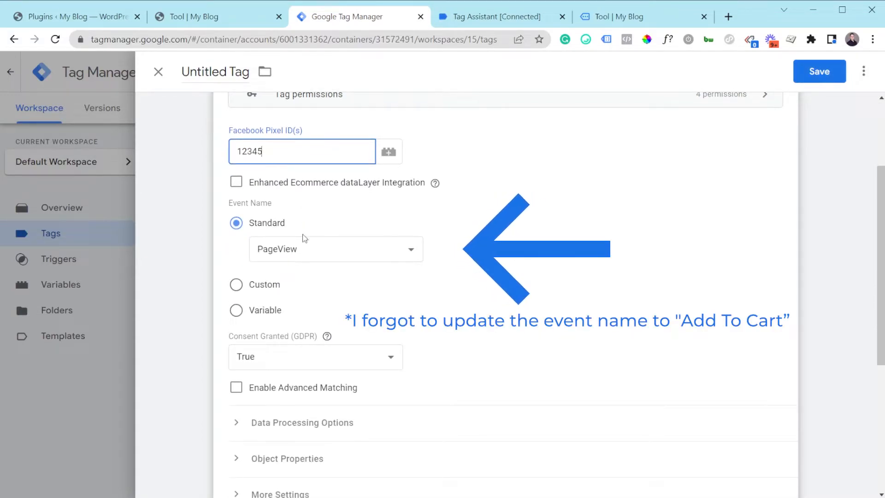
scroll(293, 282, down, 1)
scroll(293, 281, down, 5)
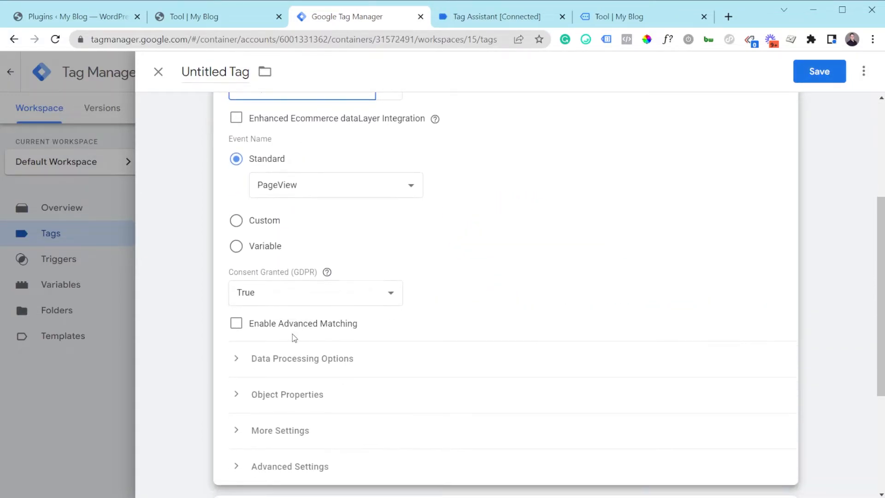
click(372, 403)
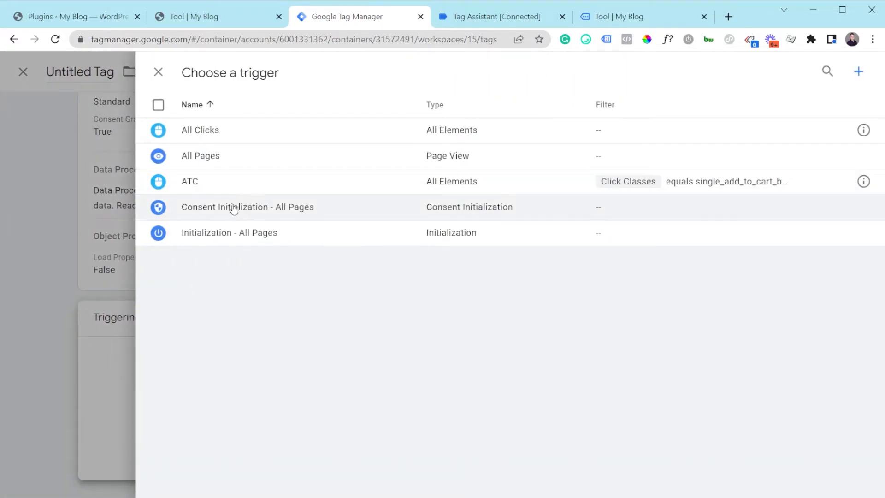
click(198, 187)
Name the Facebook Pixel tag FB - ATC and save it.
scroll(415, 389, up, 2)
scroll(443, 385, down, 2)
scroll(423, 201, up, 3)
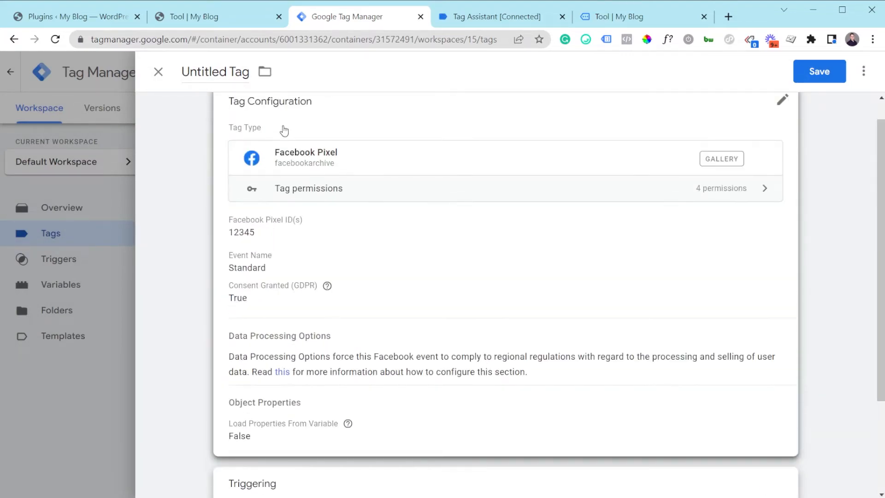
click(222, 65)
text(FB - ATC)
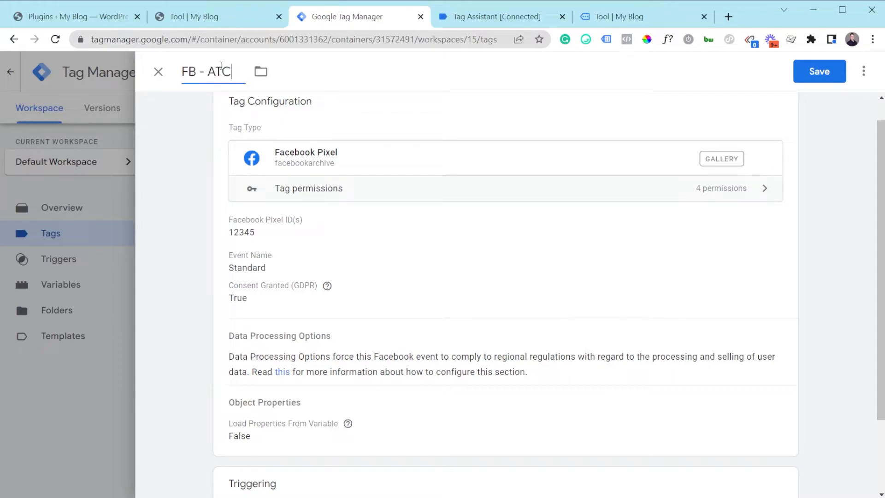
click(834, 68)
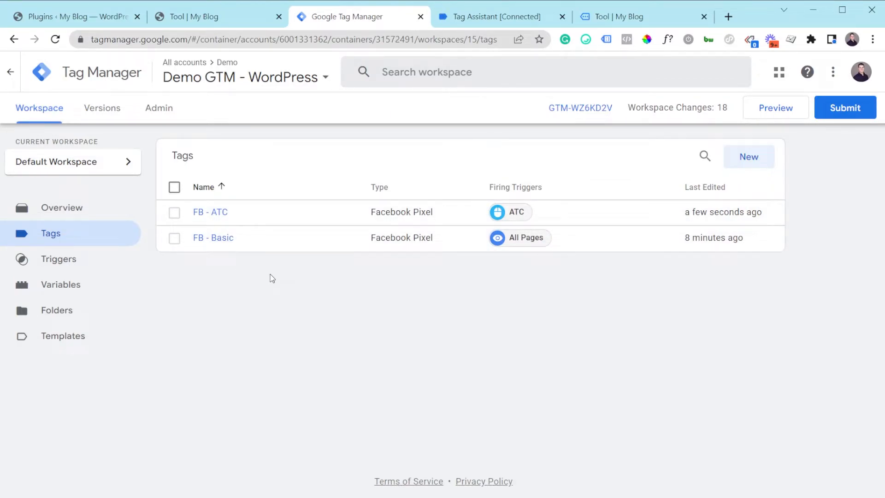
In the previewed shop, view the cart containing the Tool product and proceed to checkout to order it.
click(515, 18)
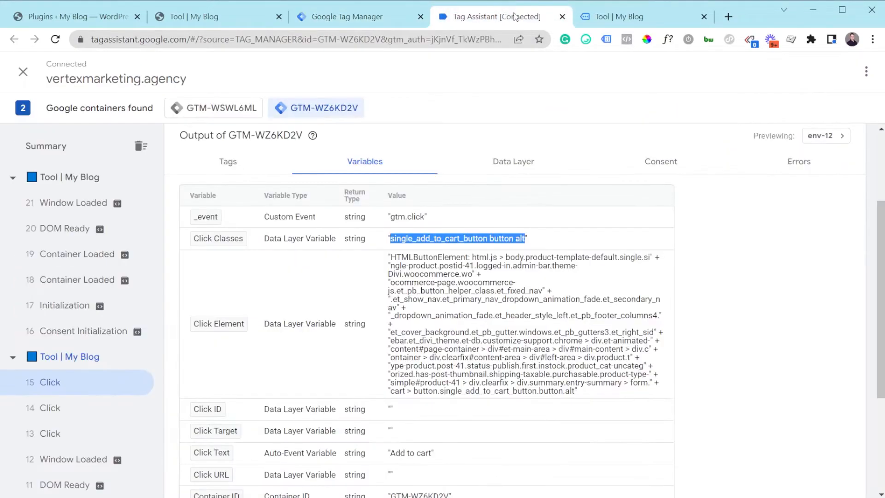
click(601, 14)
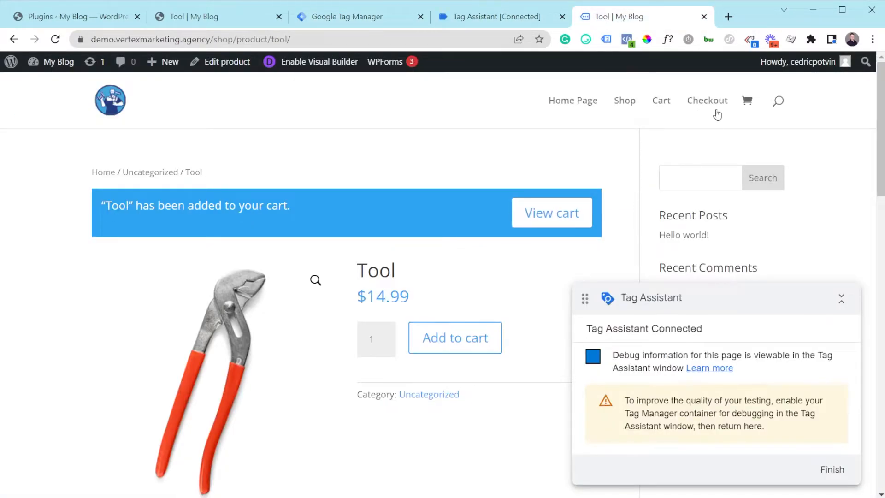
scroll(462, 264, down, 2)
click(574, 130)
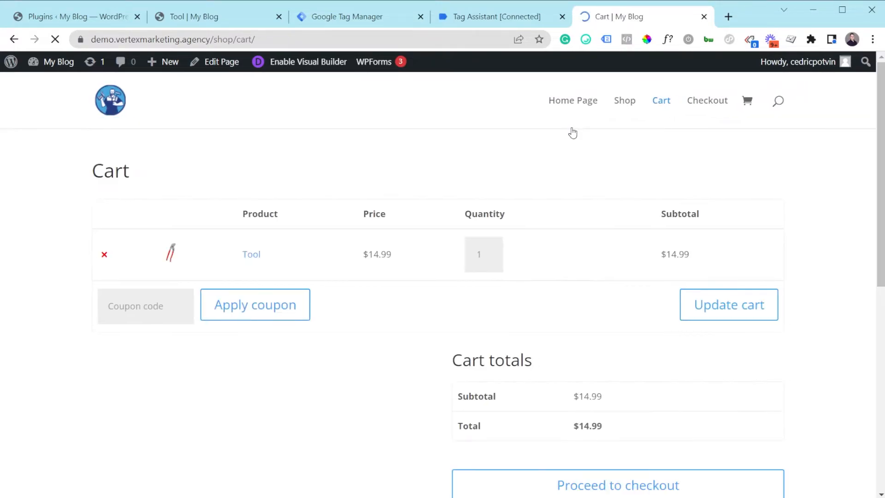
scroll(555, 427, down, 4)
click(549, 277)
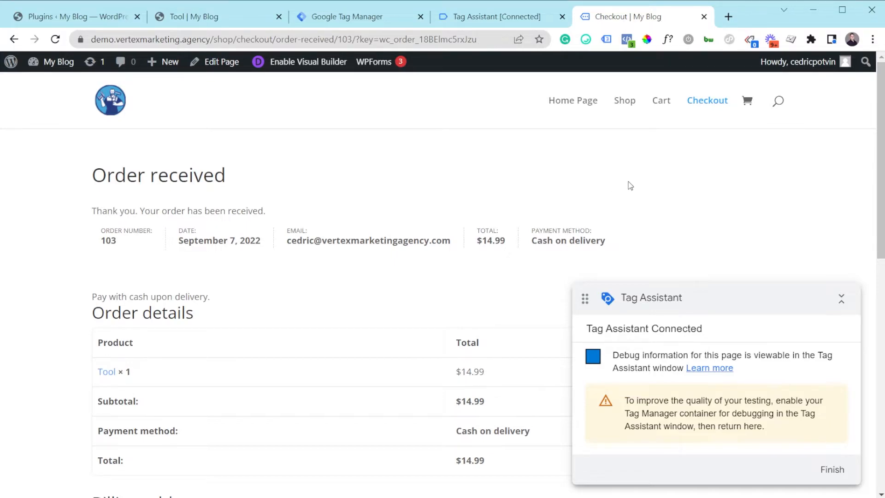
Review the order confirmation page and copy the order-received part of its URL.
scroll(631, 186, down, 2)
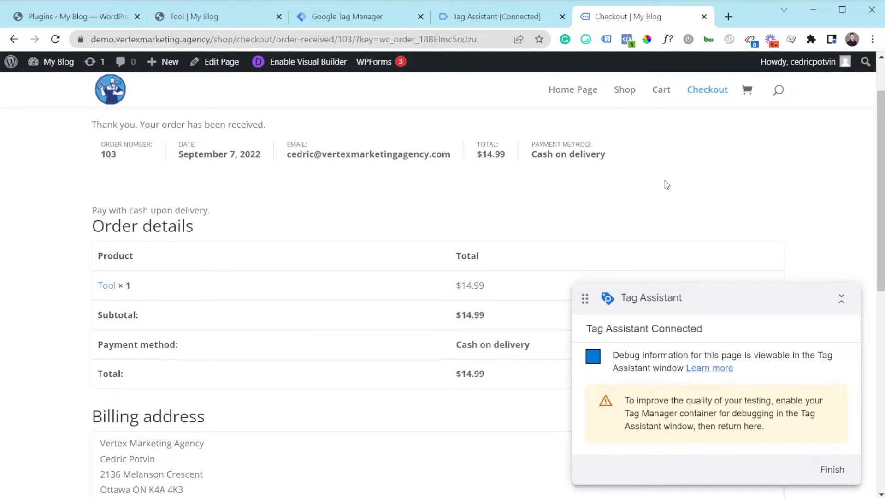
scroll(667, 185, up, 2)
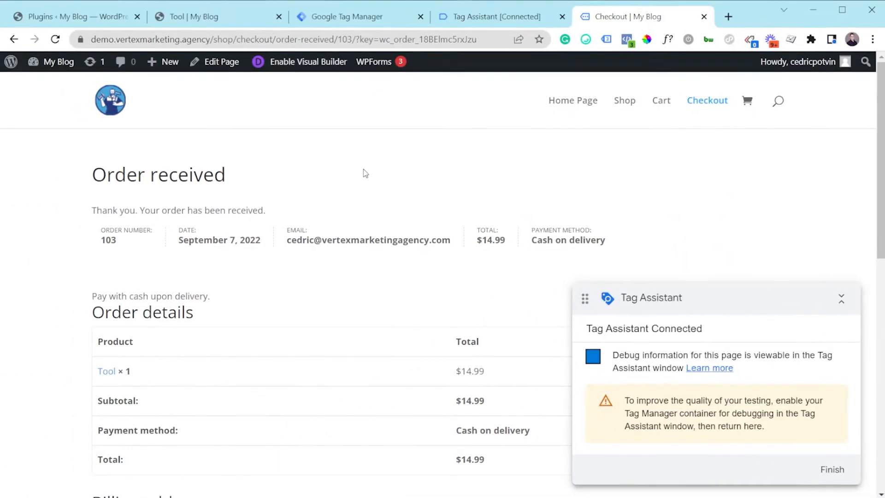
click(276, 40)
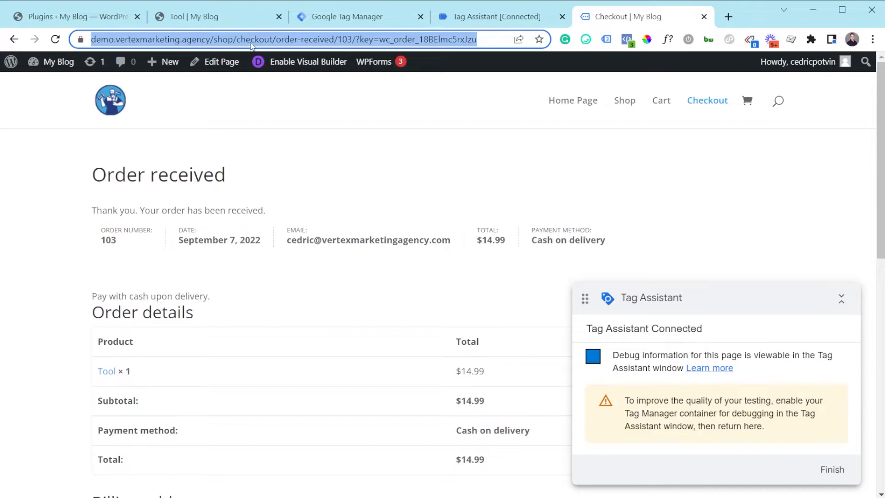
click(288, 41)
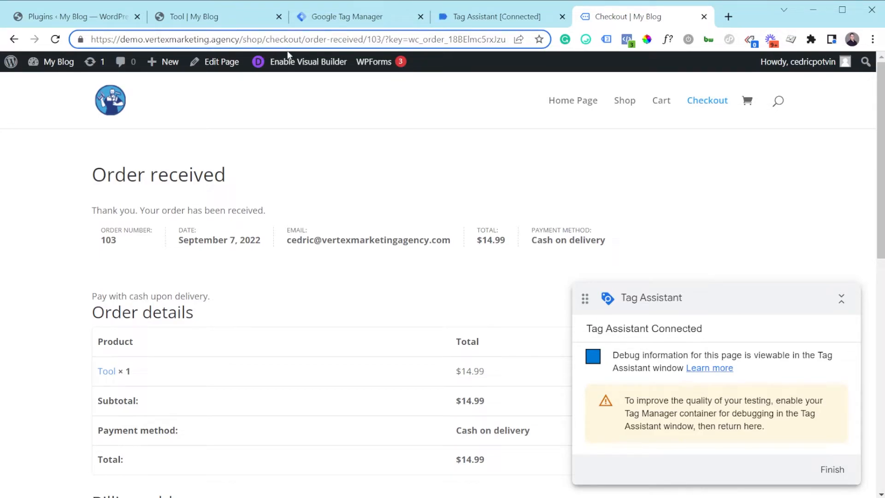
mouse_move(170, 54)
drag(303, 39, 368, 39)
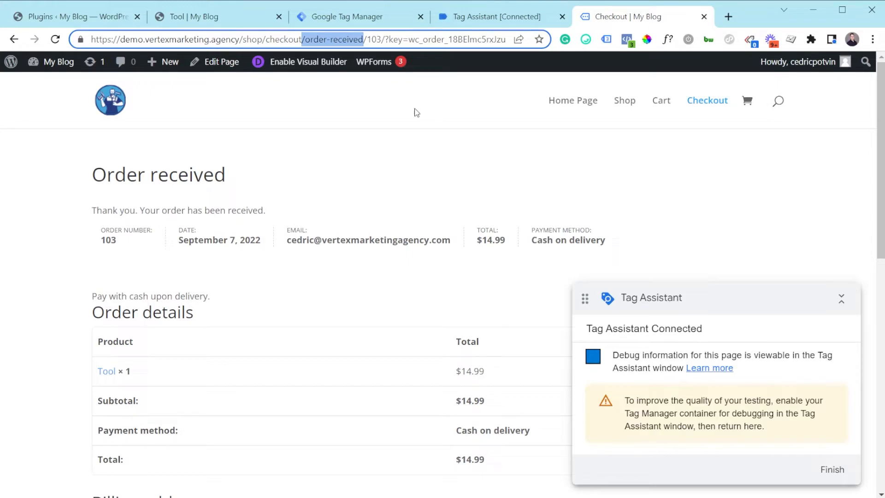
click(307, 39)
drag(305, 39, 363, 39)
key(ctrl+c)
Create a new trigger in the Tag Manager container and name it Purchase.
click(352, 17)
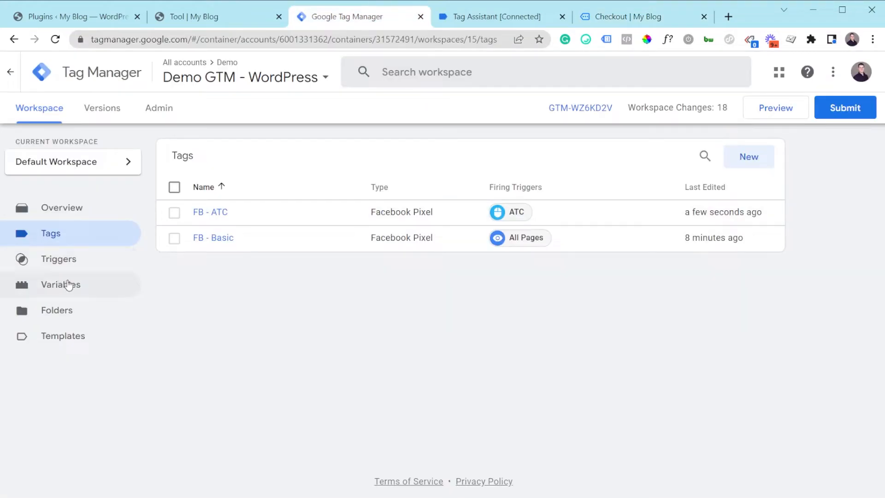
click(70, 263)
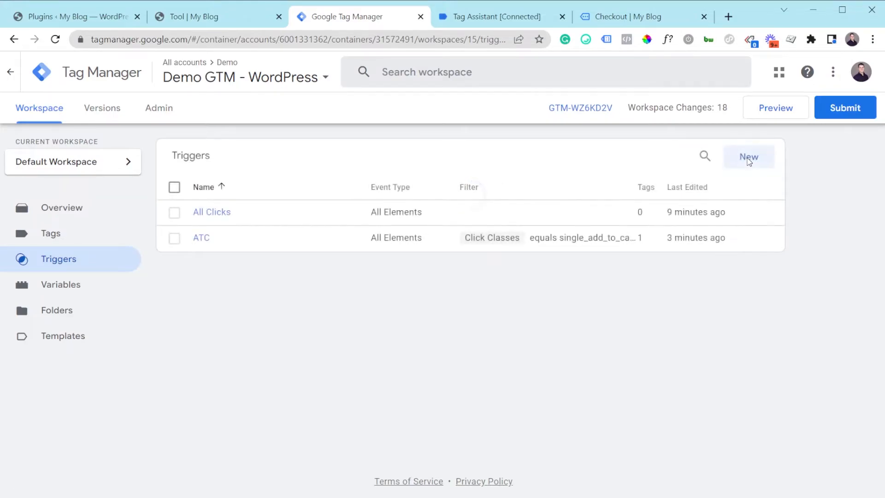
click(747, 160)
triple_click(246, 74)
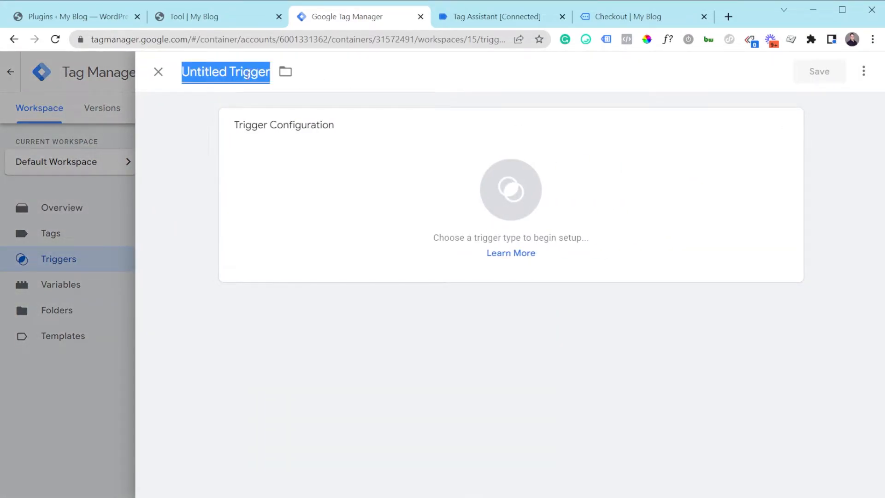
text(Purchase)
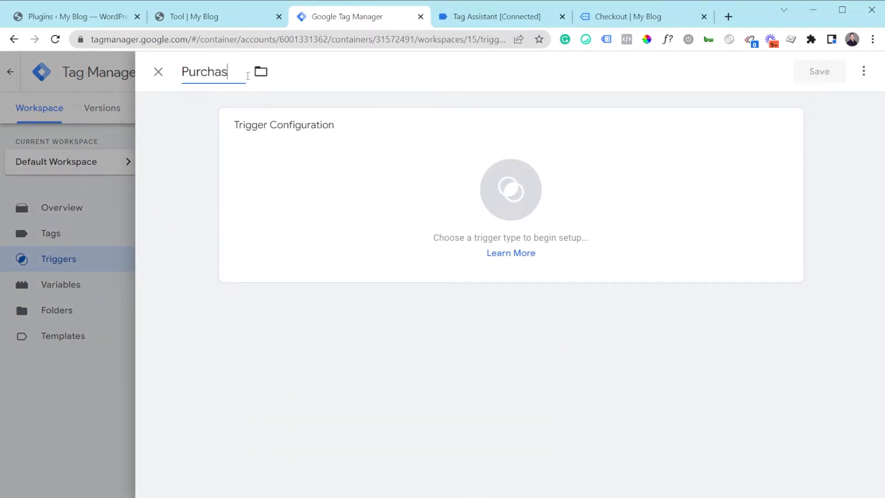
Set the Purchase trigger's type to Page View and make it fire on Some Page Views.
click(384, 173)
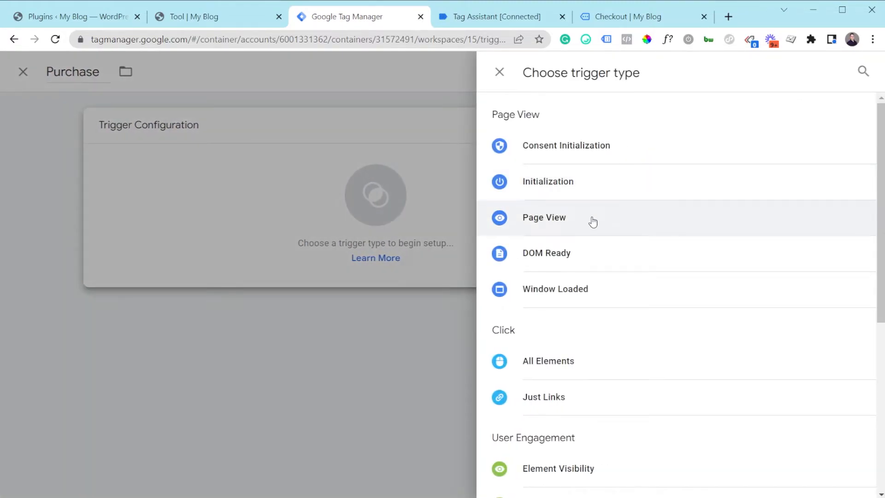
click(592, 221)
click(361, 254)
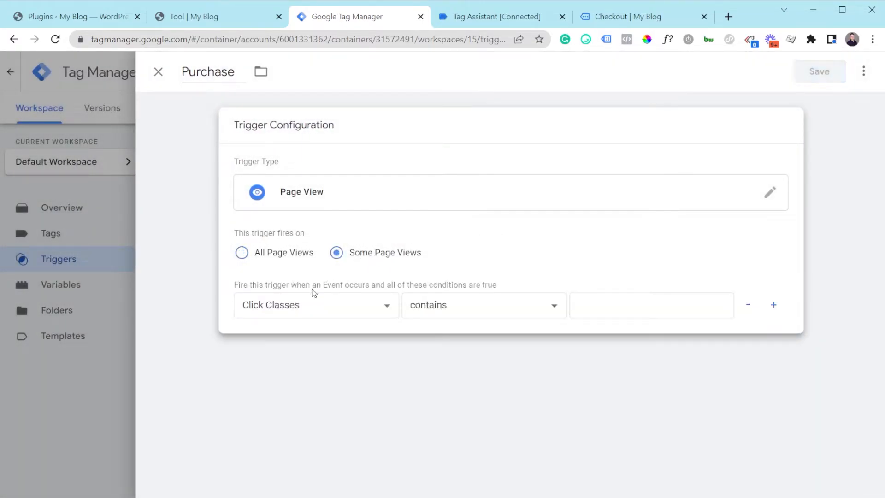
Make the Purchase trigger fire when Page URL contains order-received, and save the trigger.
click(352, 300)
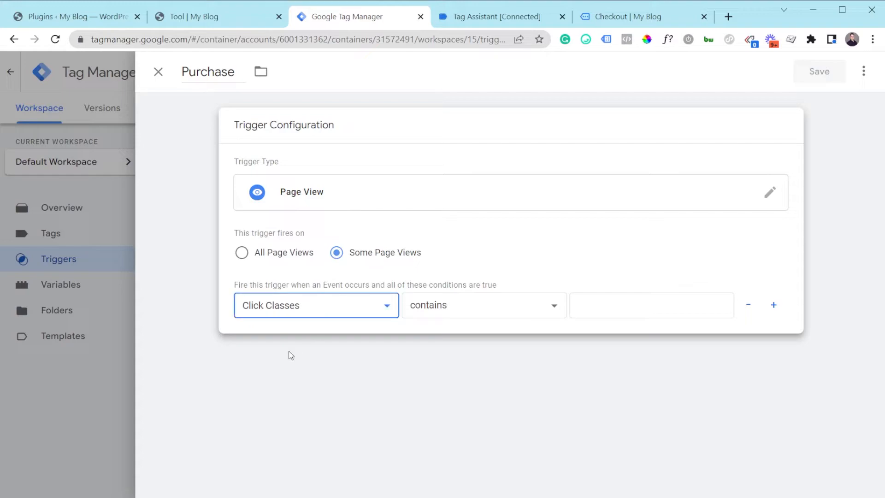
click(300, 455)
click(461, 314)
click(611, 308)
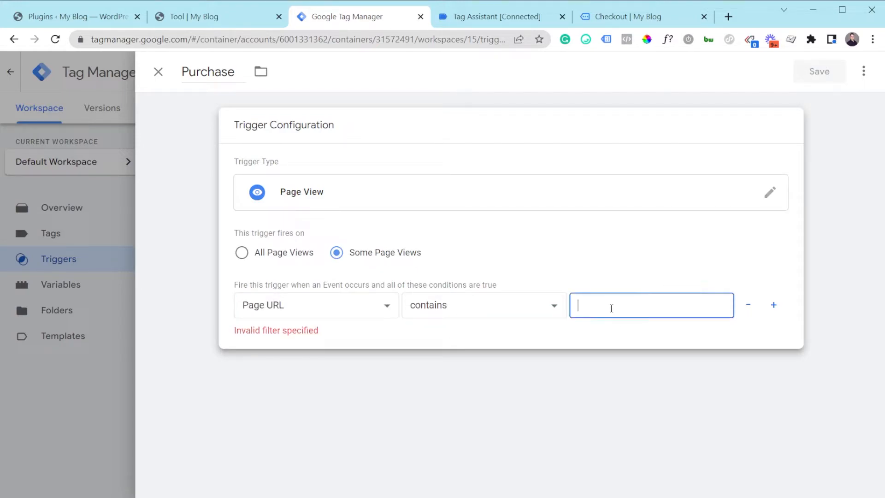
key(ctrl+v)
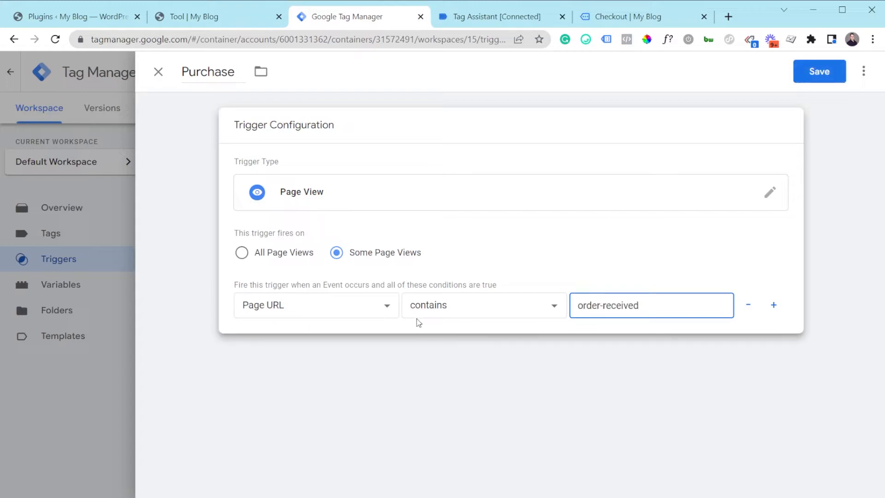
drag(652, 315, 596, 313)
click(605, 317)
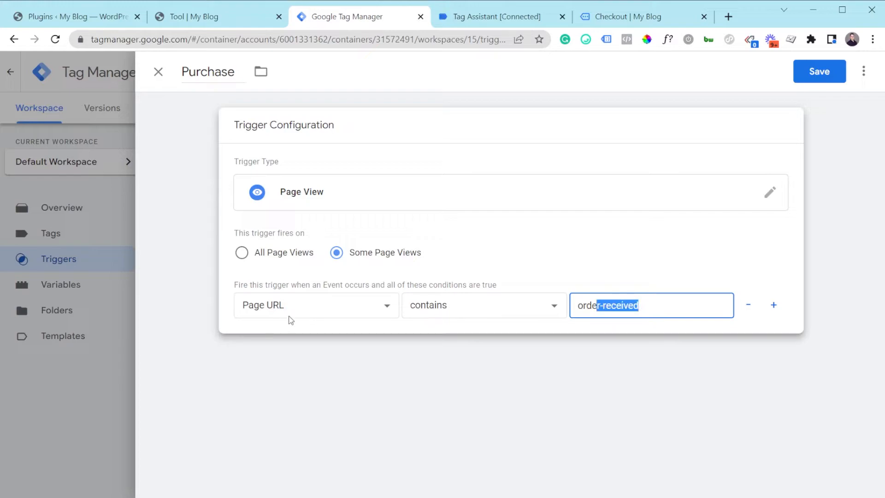
click(655, 307)
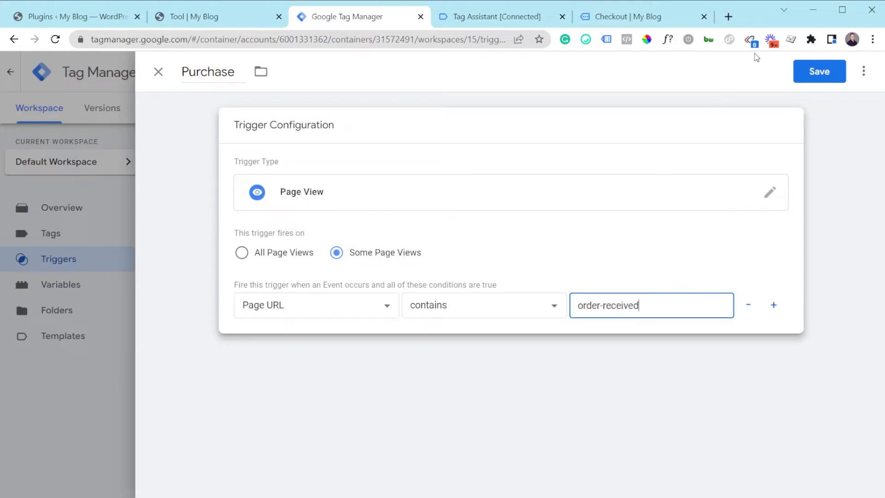
click(810, 74)
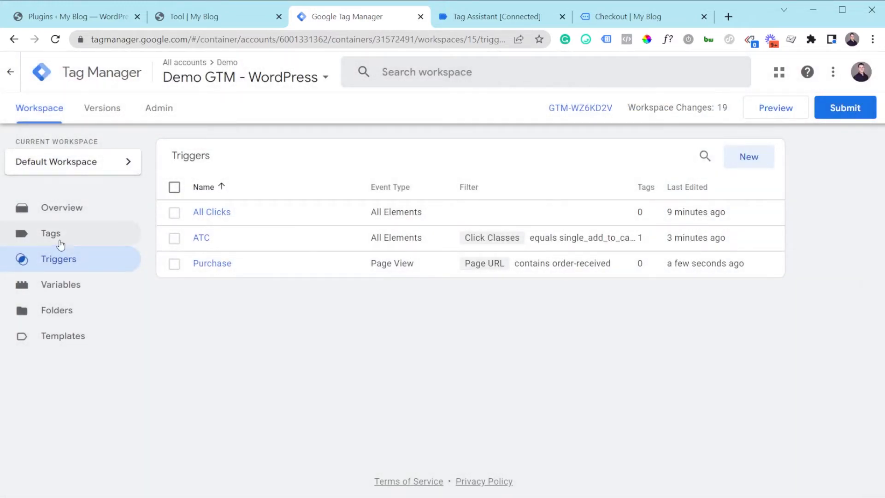
Create a new tag of type Facebook Pixel with the pixel ID 1234.
click(63, 241)
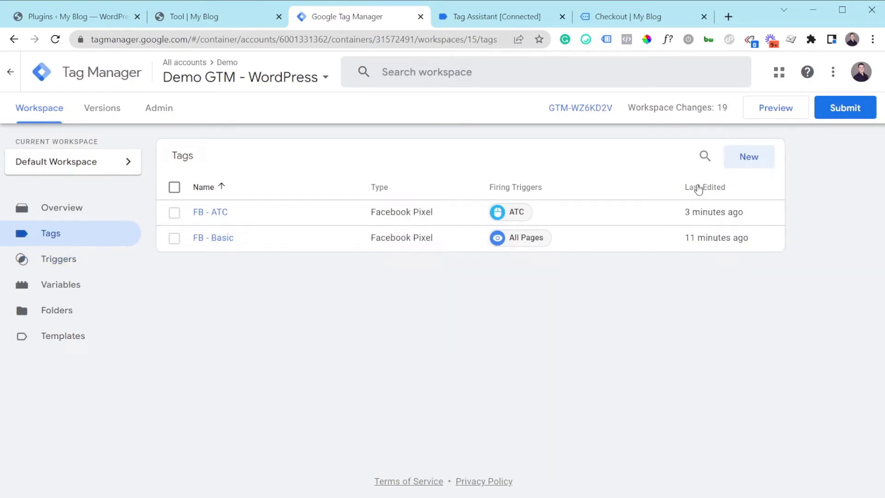
click(765, 155)
click(428, 217)
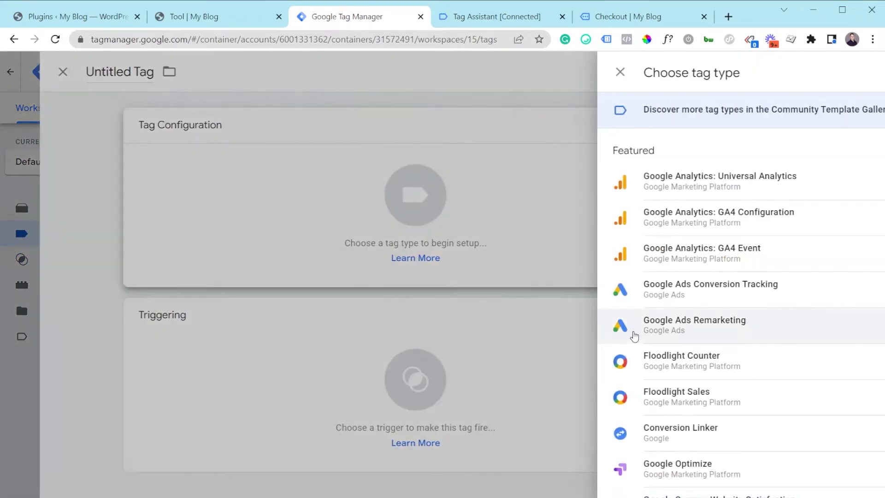
scroll(579, 383, down, 6)
click(578, 383)
text(1234)
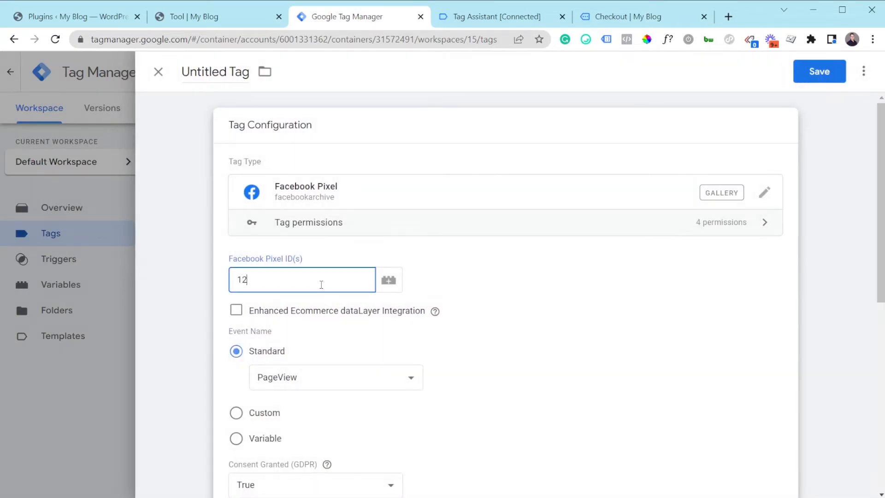
Assign the Purchase trigger to the new Facebook Pixel tag, name the tag FB - Purchase and save it.
scroll(317, 290, down, 5)
click(253, 436)
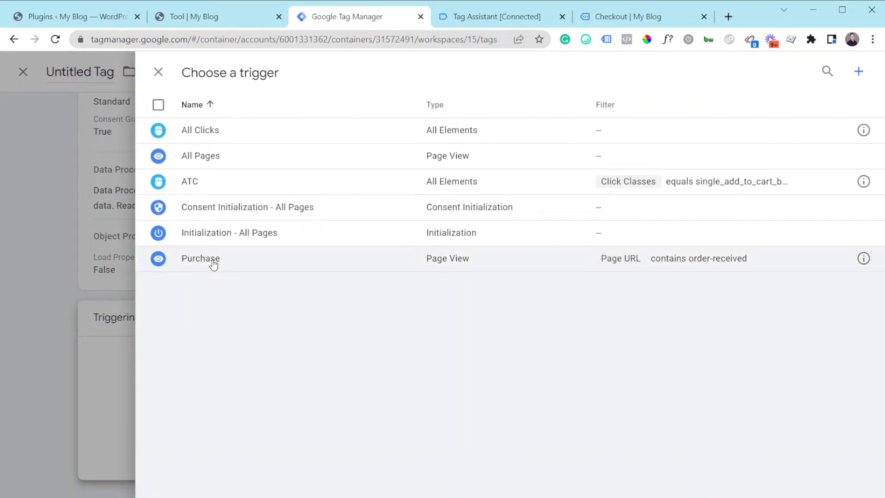
click(214, 263)
click(226, 71)
key(ctrl+a)
text(FB - Purchase)
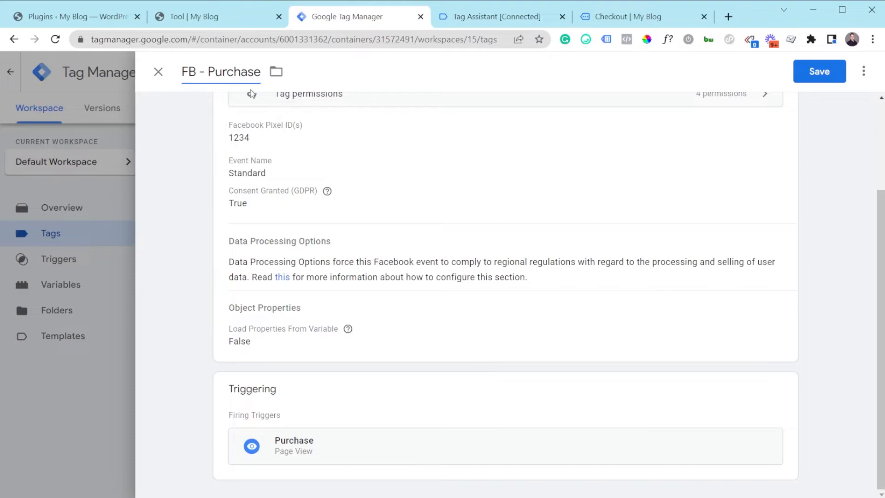
click(835, 72)
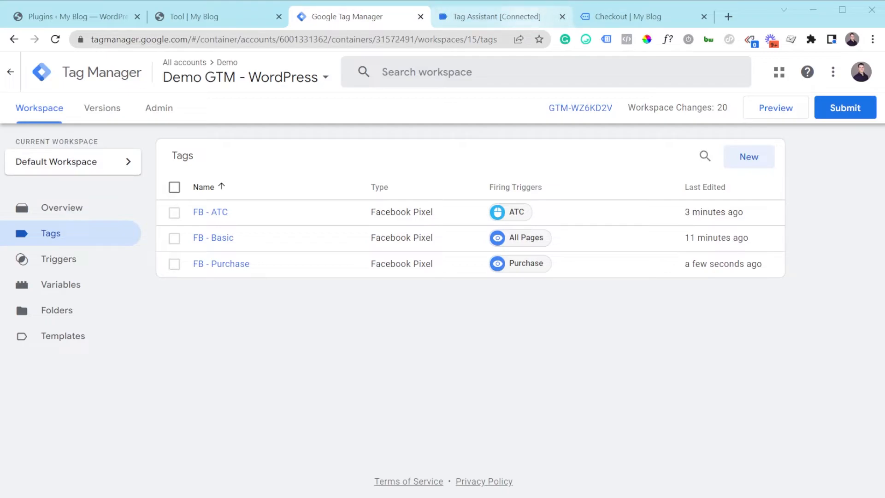
Close the old Tag Assistant and Checkout pages and connect a new container preview to the shop's product/tool page.
click(534, 17)
click(562, 17)
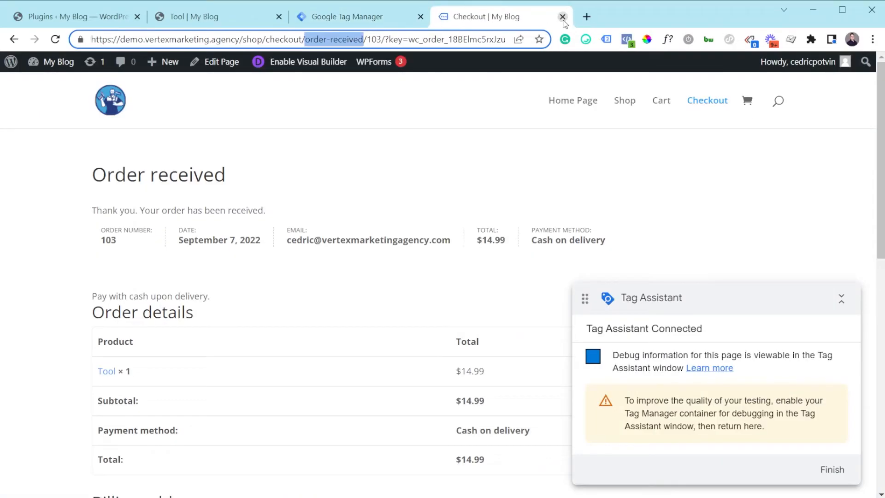
click(563, 17)
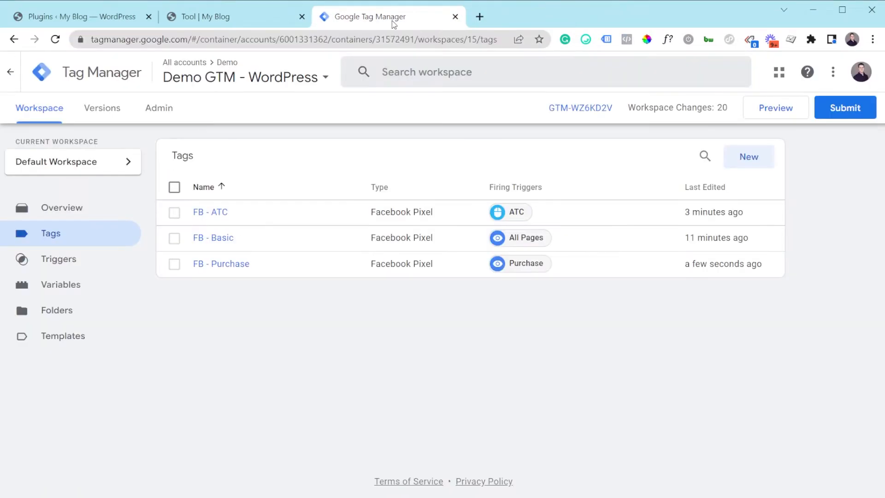
click(775, 110)
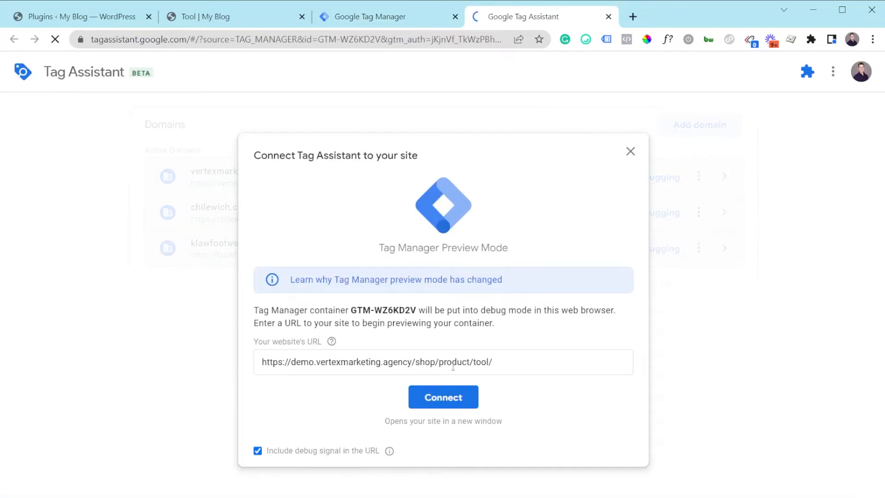
click(495, 364)
drag(495, 363, 442, 366)
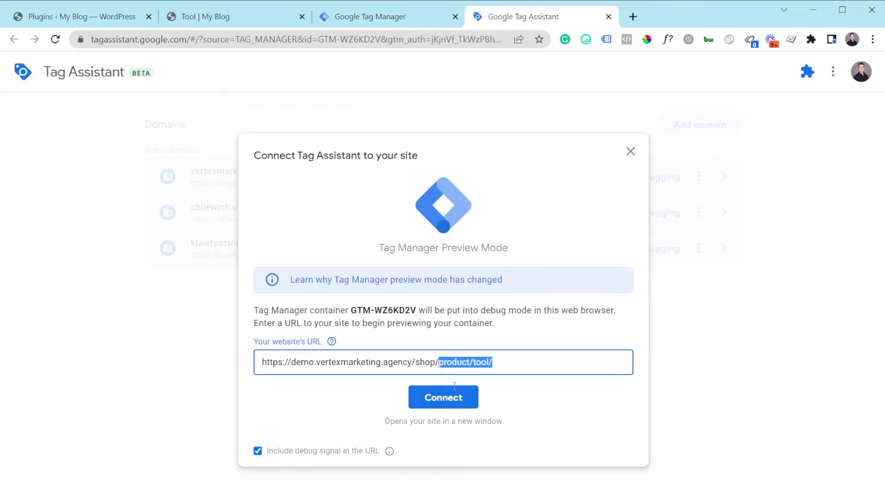
click(518, 371)
click(455, 406)
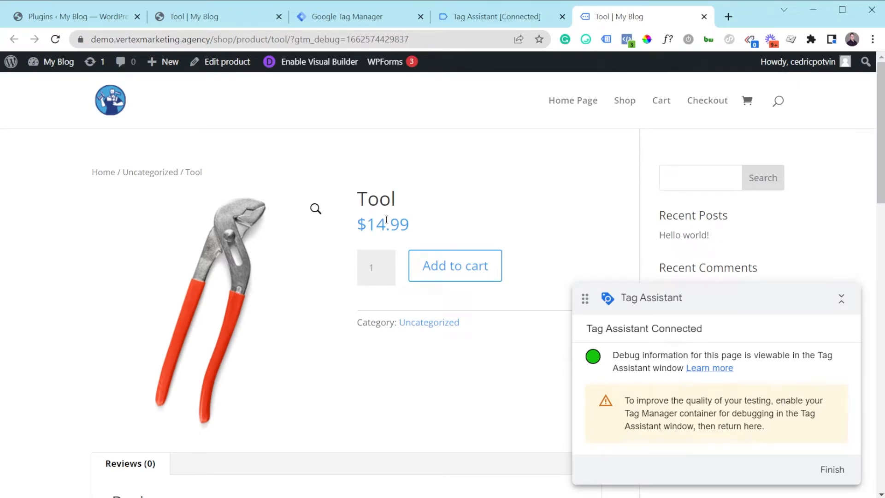
Switch to Tag Assistant, continue to the debug view and inspect the tags for the first Click event on the Tool page.
click(465, 17)
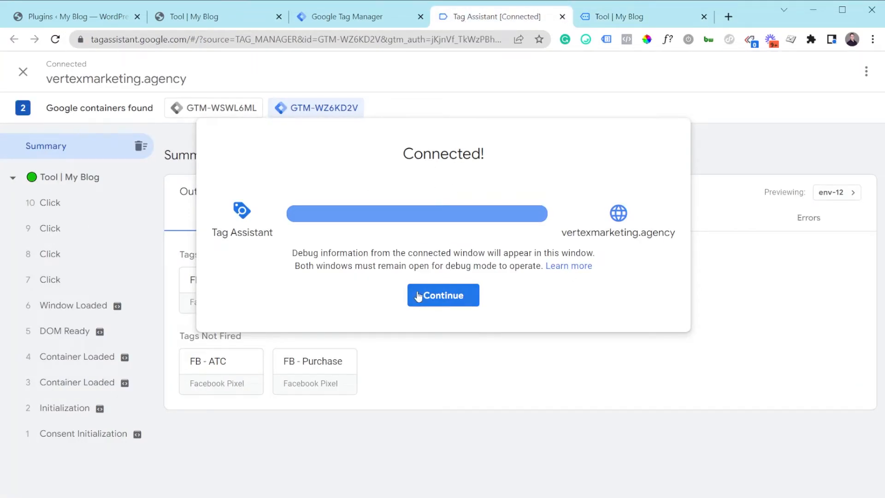
click(421, 295)
click(90, 288)
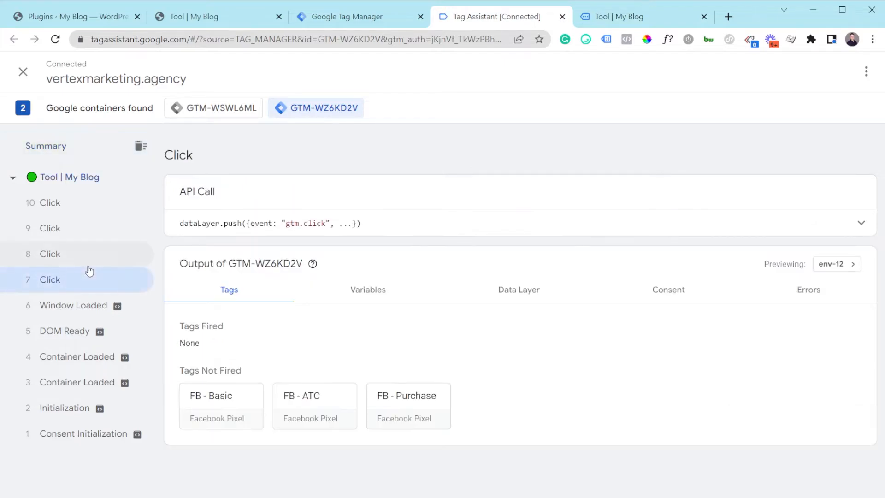
Switch to Tag Manager and review the configuration of the All Clicks trigger.
click(347, 24)
click(65, 259)
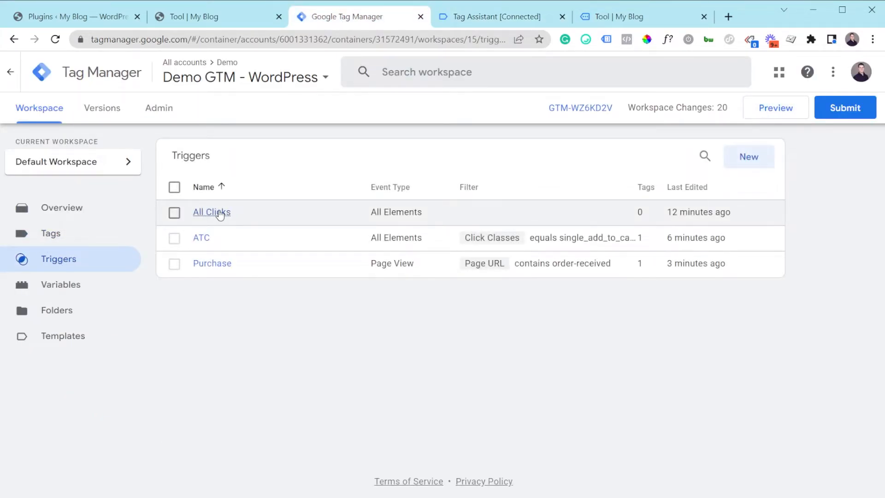
click(219, 213)
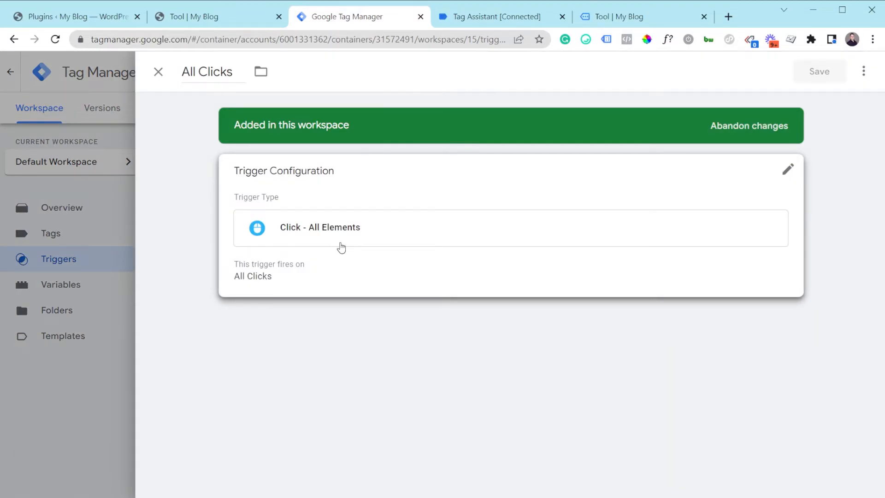
click(100, 204)
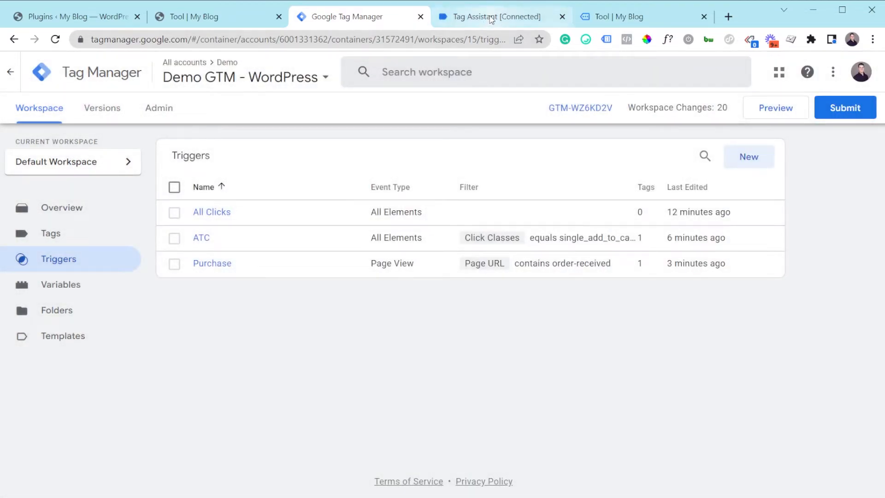
Add the Tool product to the cart in the previewed shop and inspect that click event's tags in Tag Assistant.
click(497, 16)
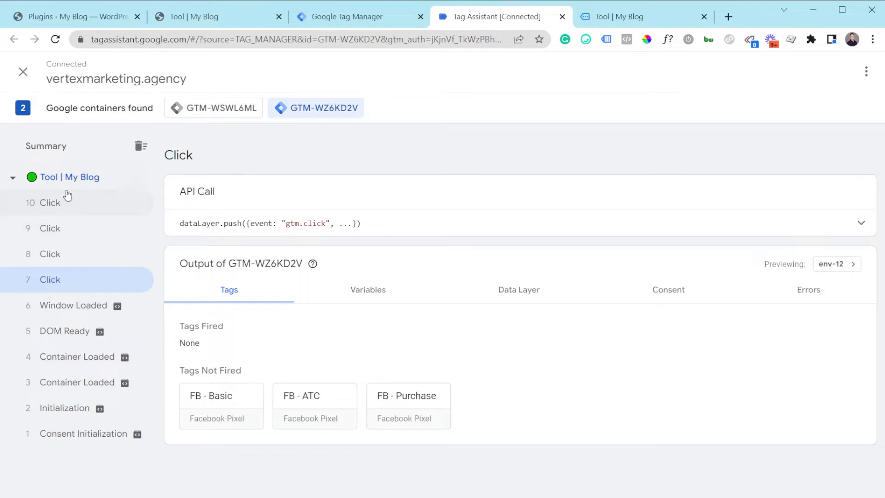
click(607, 18)
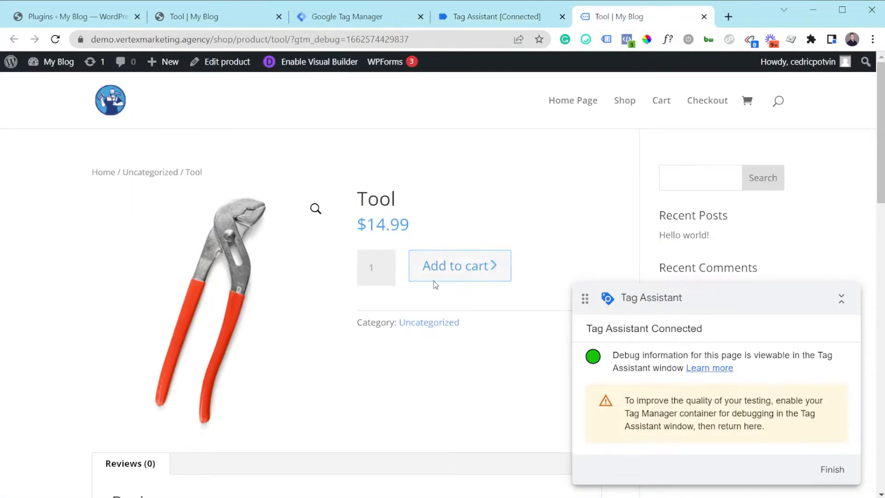
click(456, 274)
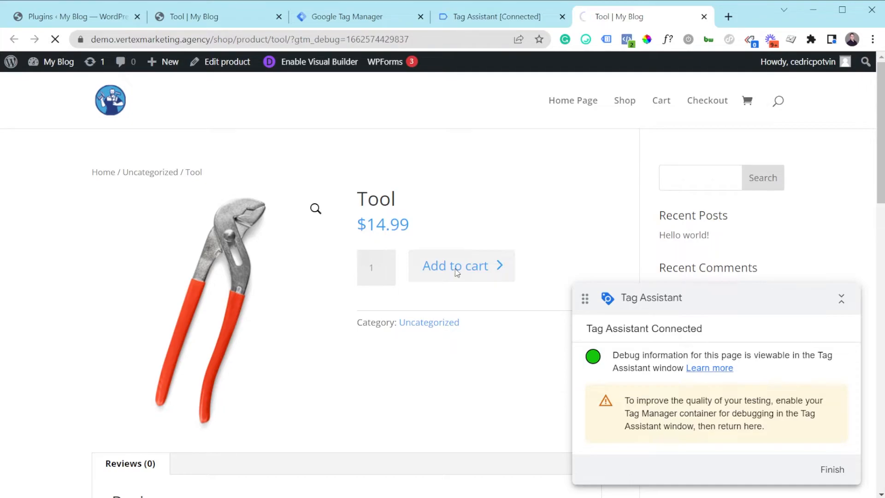
click(495, 21)
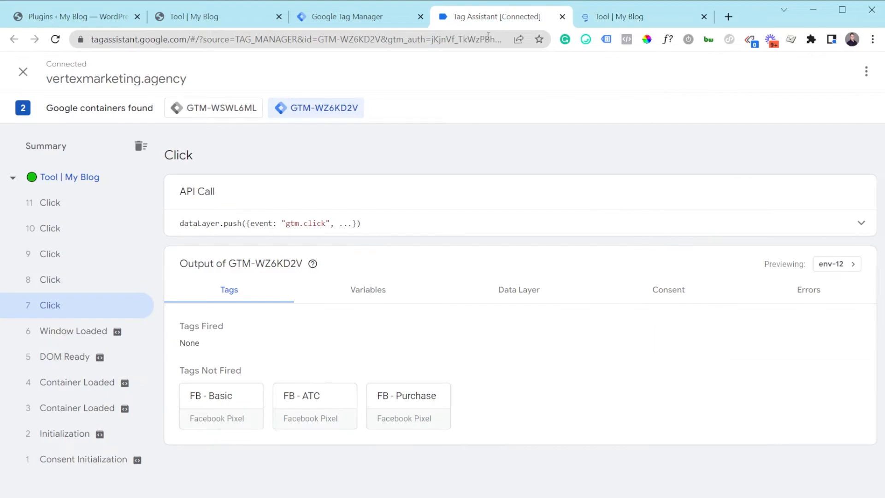
click(54, 387)
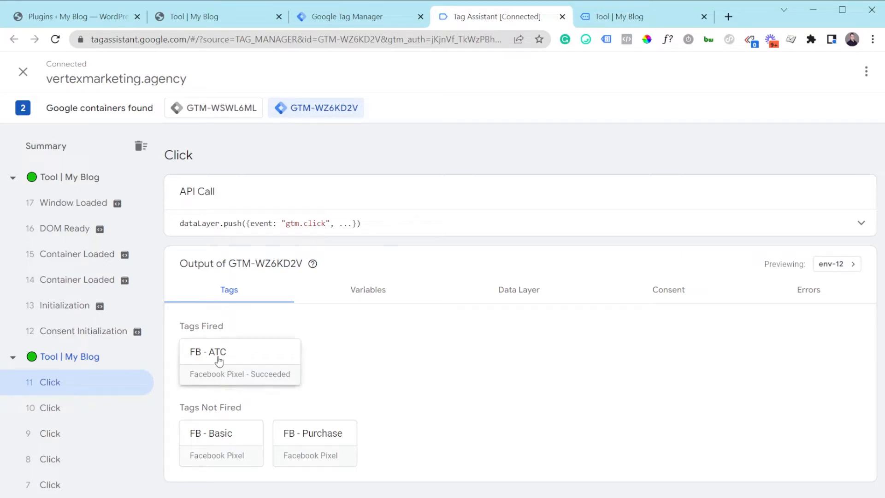
Compare the tags for the first Tool page's Container Loaded, Initialization and add-to-cart click events.
scroll(67, 415, down, 3)
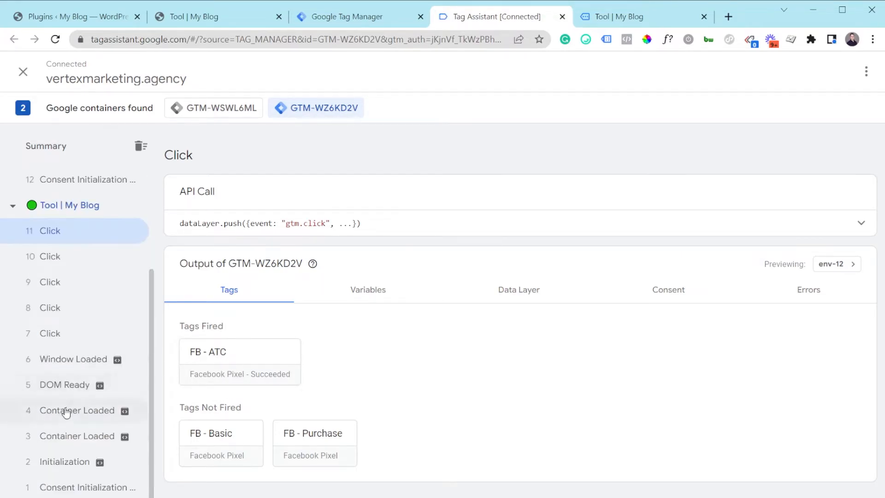
click(63, 432)
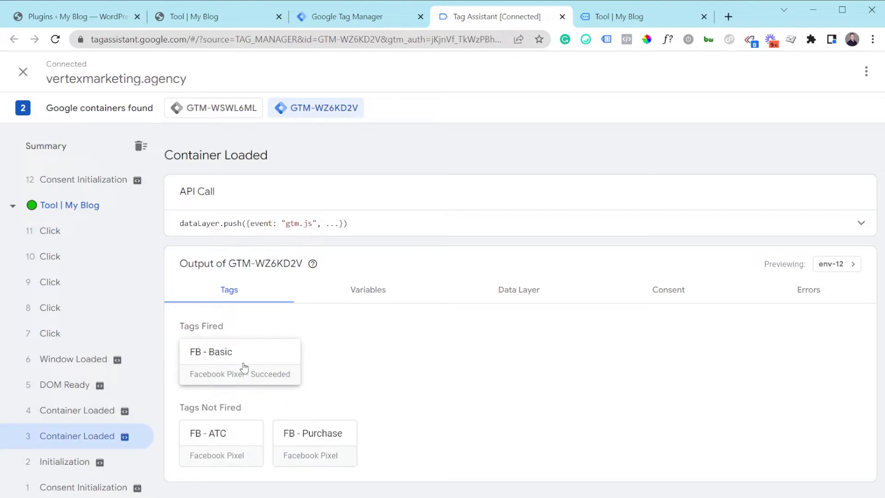
click(79, 466)
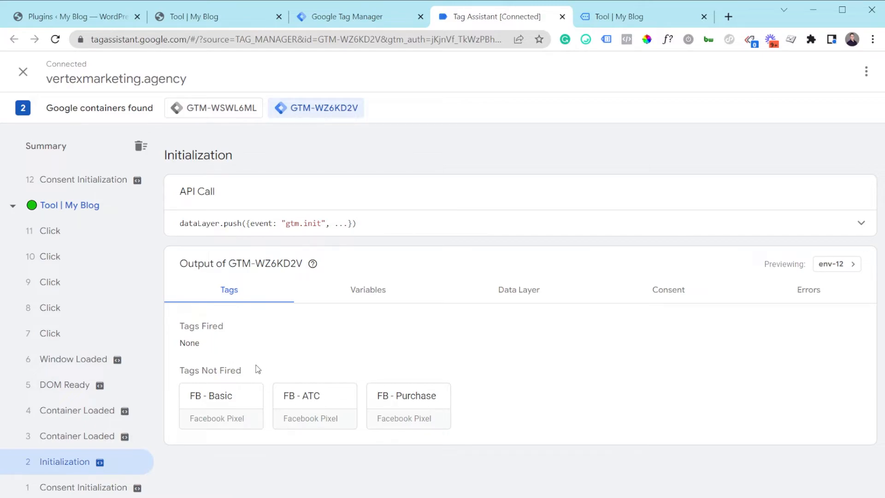
scroll(78, 376, up, 1)
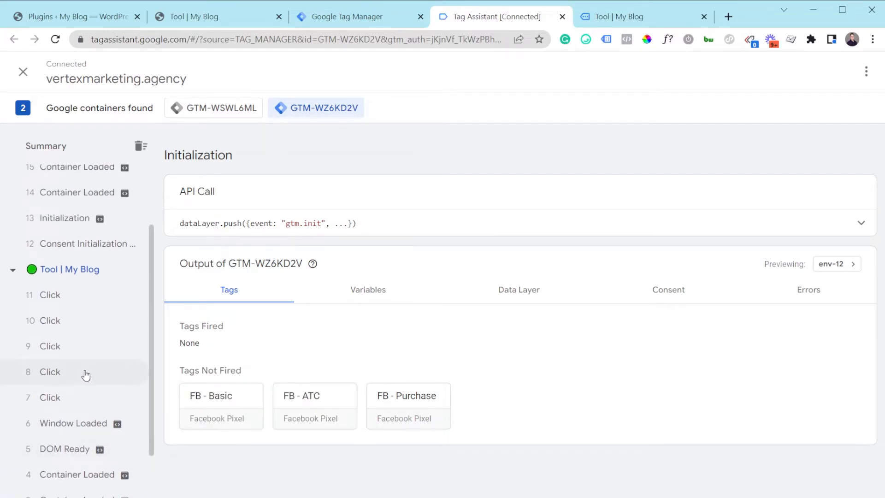
click(59, 300)
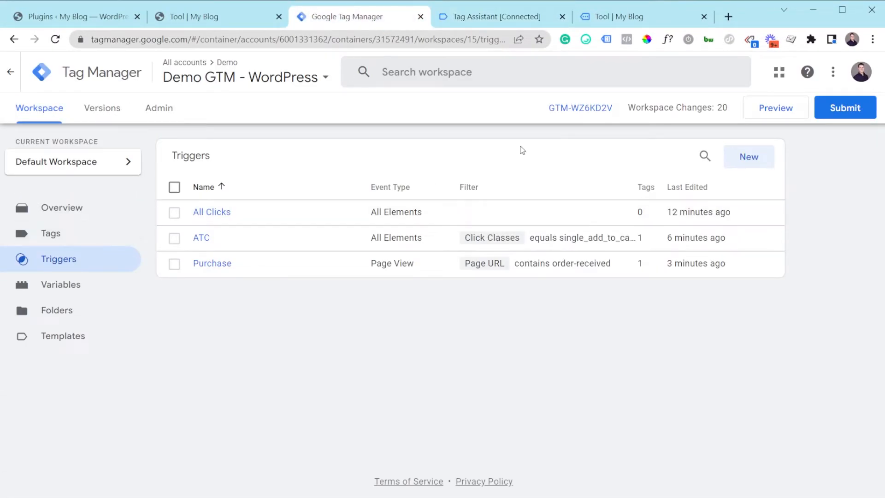
Start a new Page View trigger that fires on some page views, with a "Page URL contains" condition.
click(751, 160)
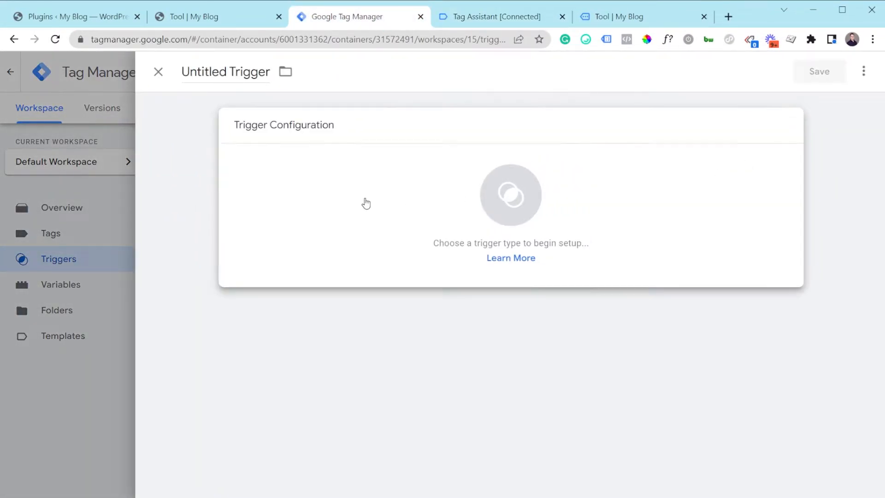
click(365, 202)
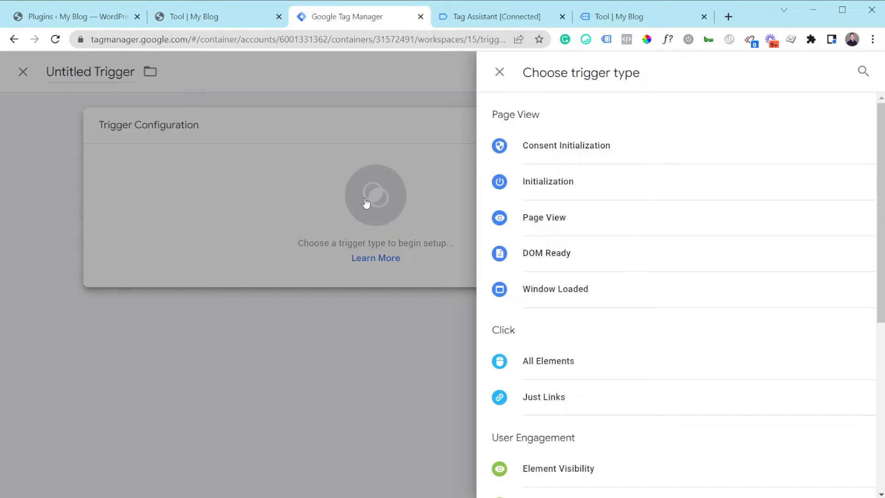
click(545, 217)
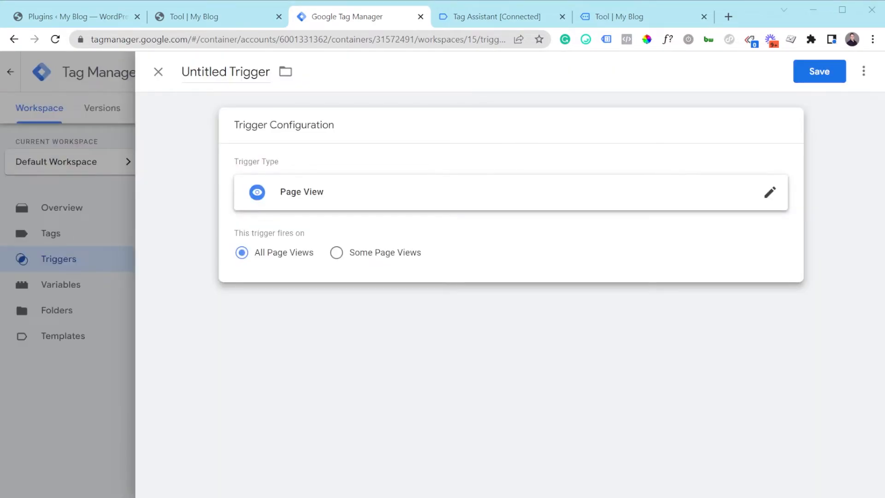
click(567, 206)
click(221, 286)
click(339, 257)
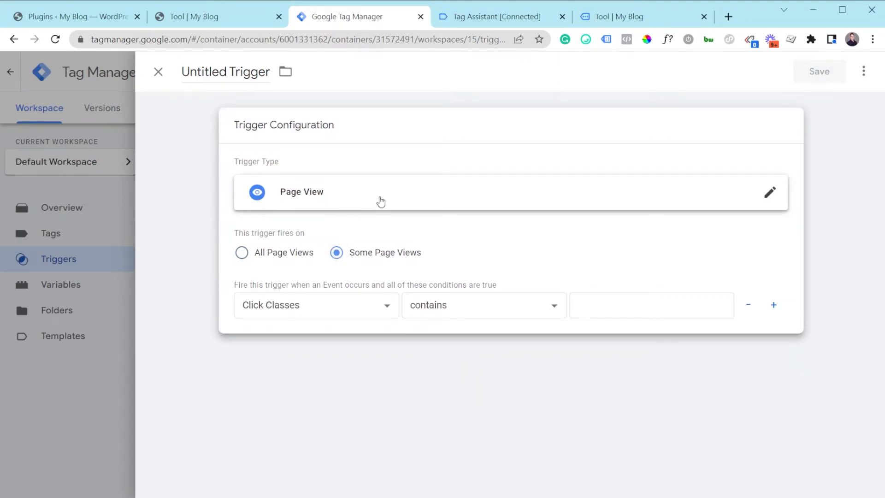
click(327, 309)
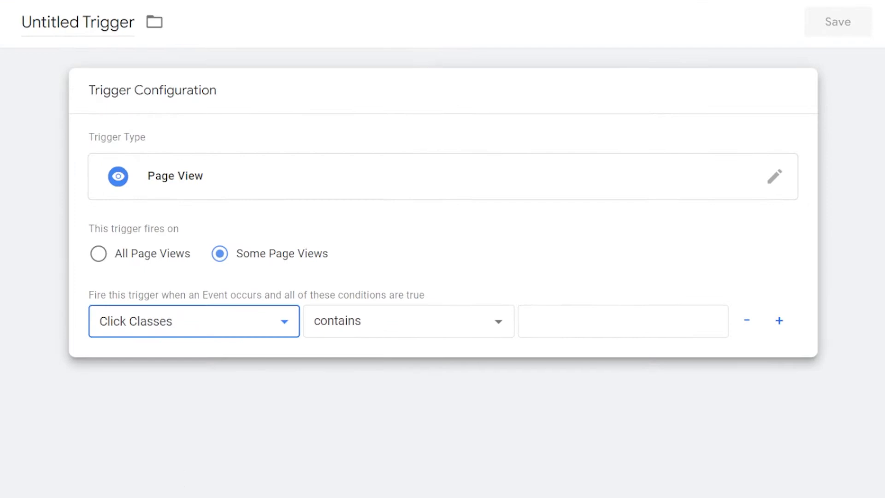
click(322, 435)
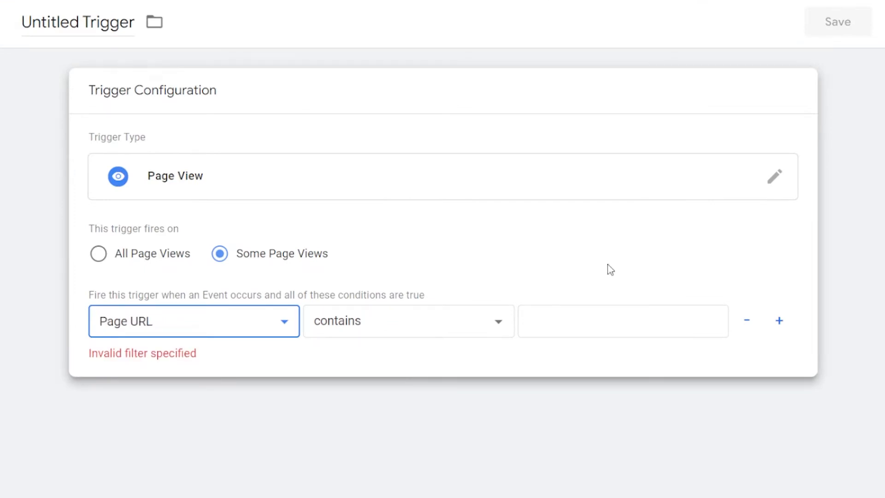
Browse the trigger types and switch the new trigger to Click - All Elements.
click(674, 163)
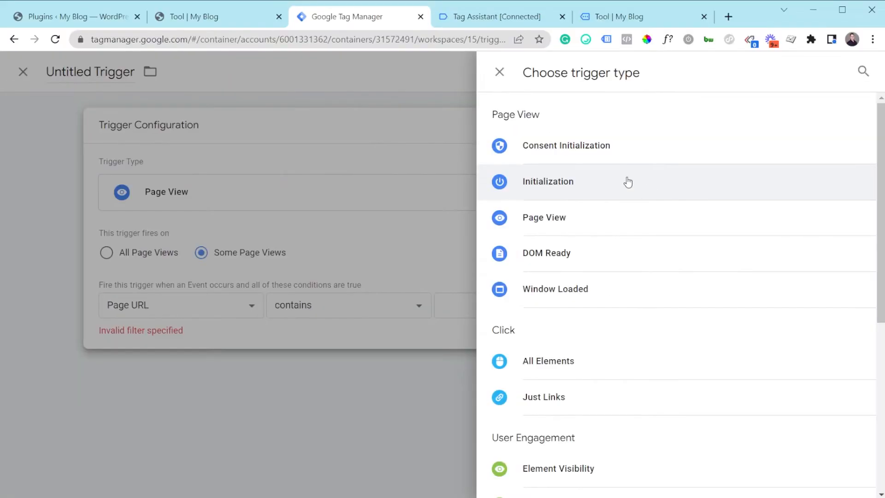
scroll(527, 207, down, 1)
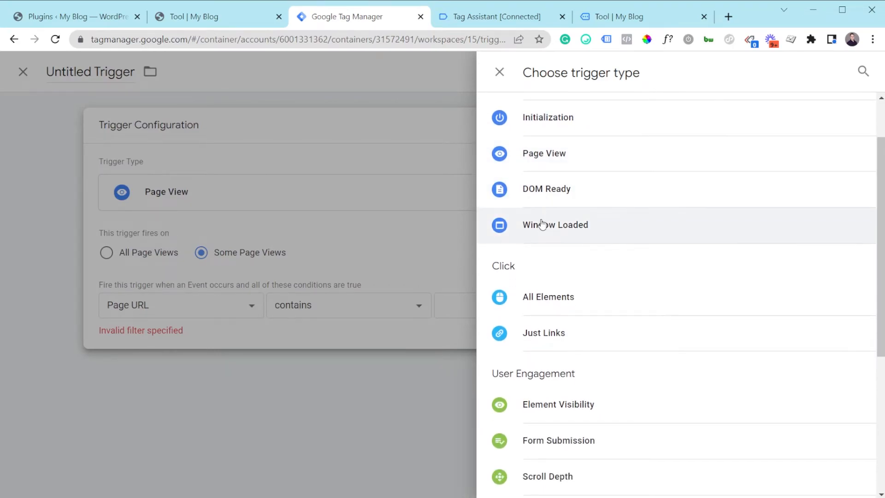
scroll(553, 244, up, 1)
scroll(567, 242, down, 1)
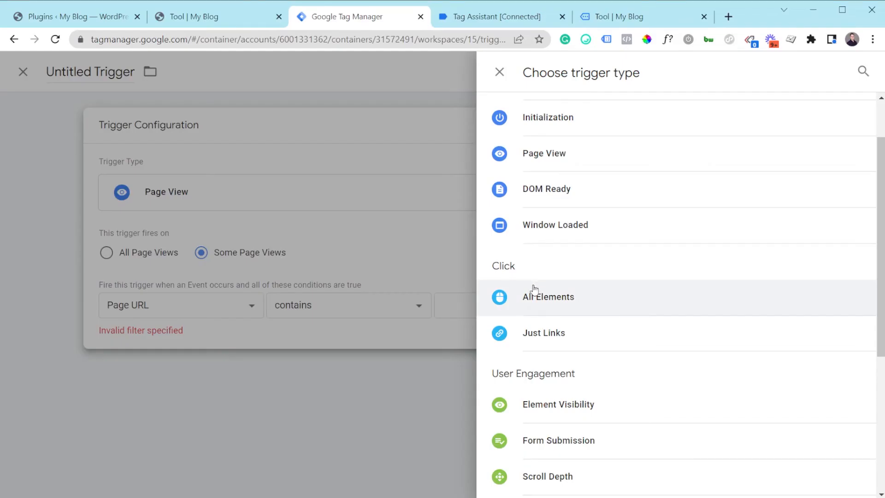
click(548, 304)
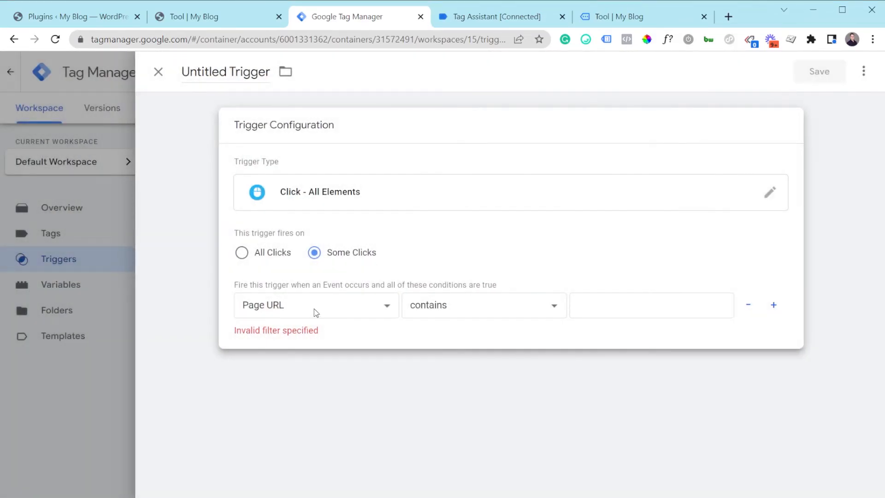
Start a new variable from the trigger's condition and set its type to Custom JavaScript.
click(342, 308)
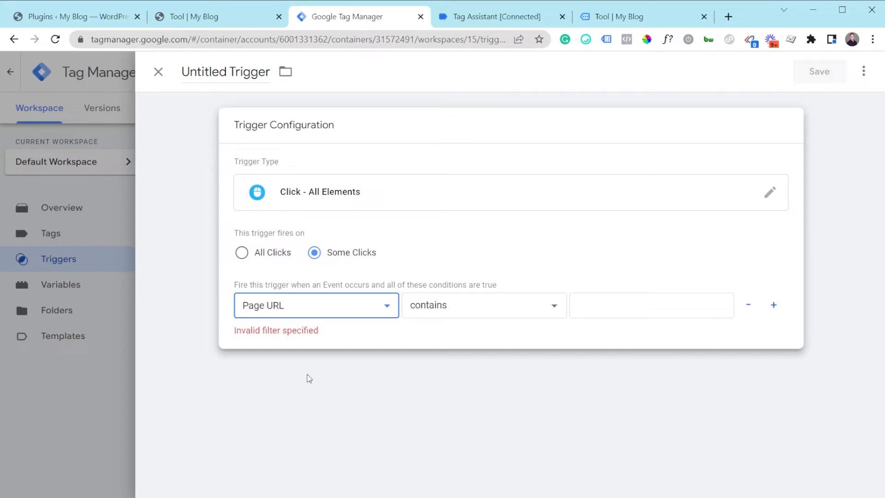
click(297, 496)
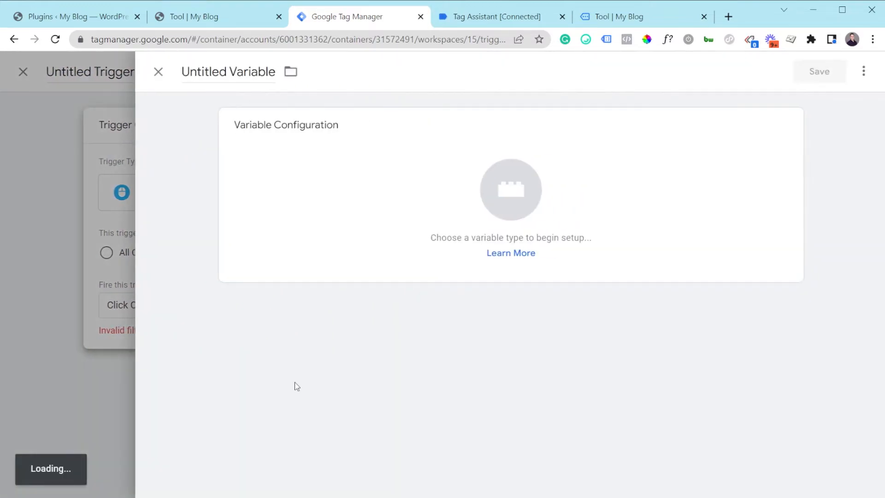
click(336, 215)
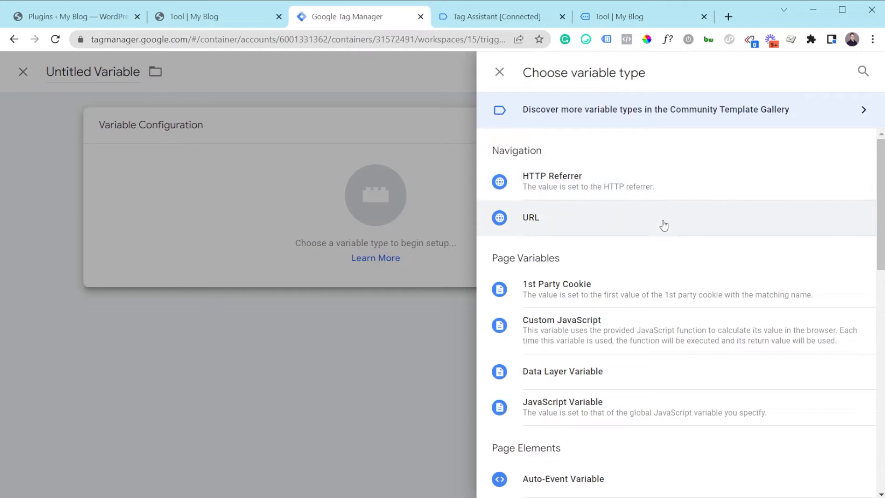
scroll(581, 332, down, 4)
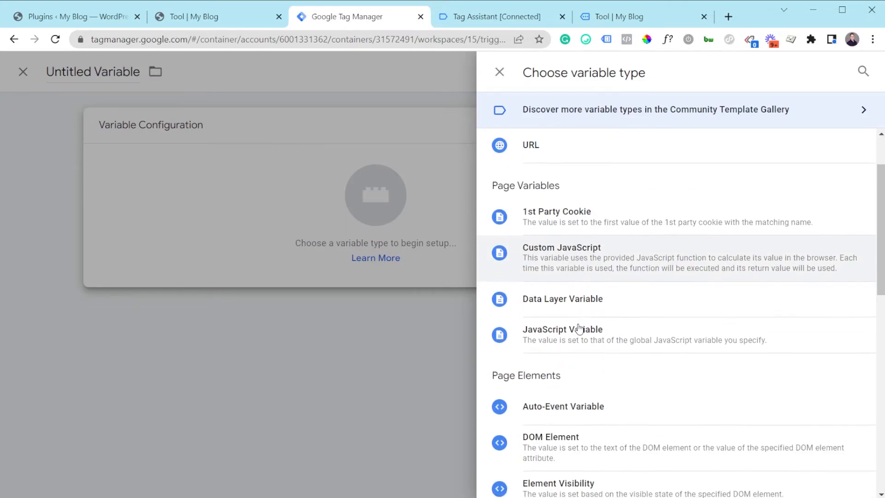
scroll(582, 332, up, 3)
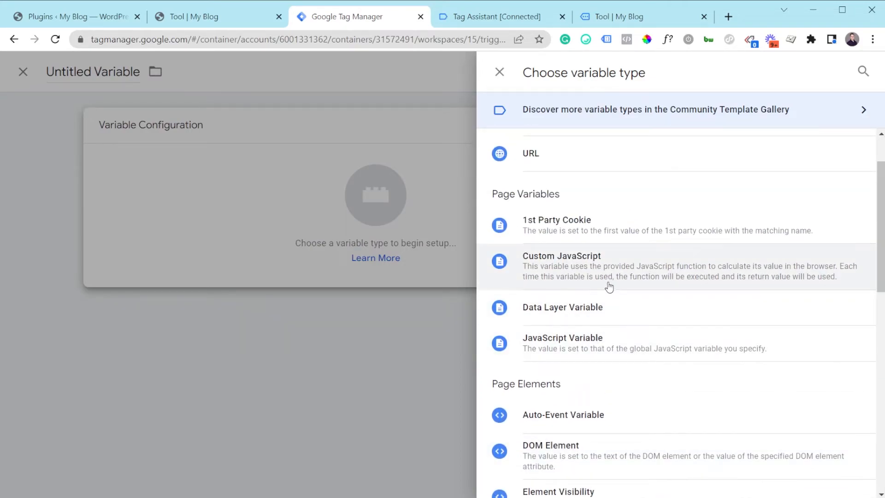
click(609, 287)
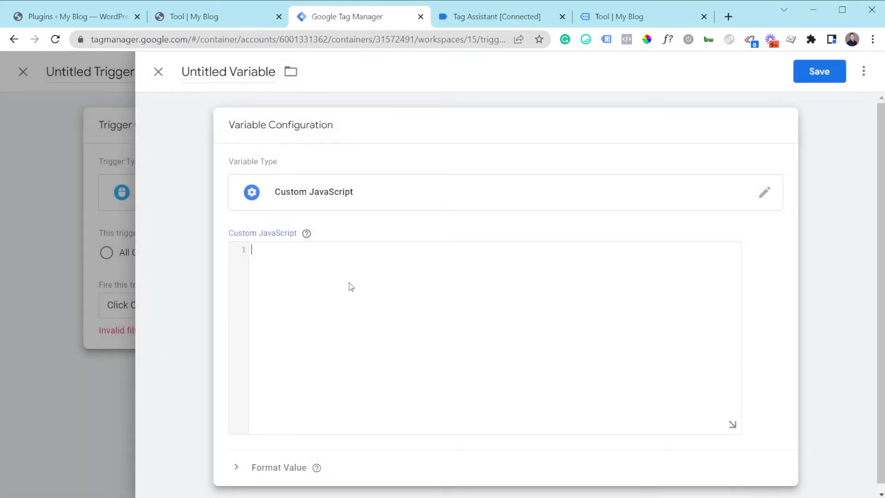
click(352, 286)
Browse the trigger types for a blank trigger and set it to Page View firing on some page views.
click(301, 234)
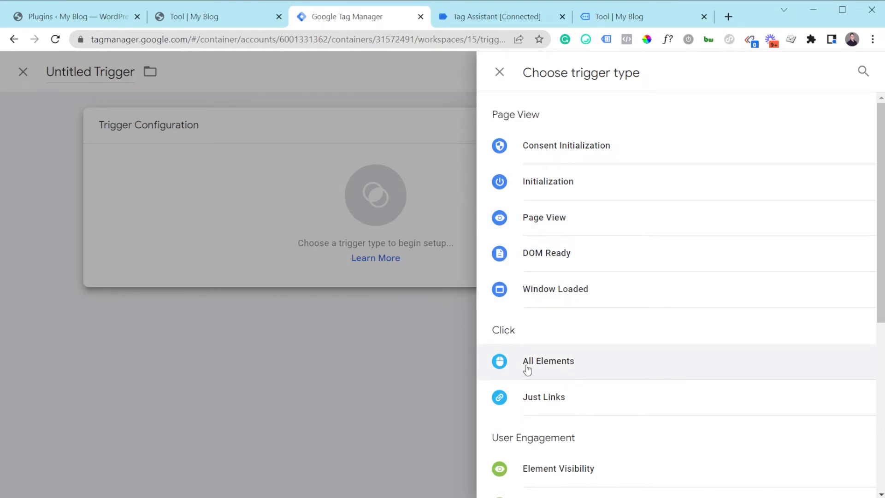
scroll(566, 377, down, 7)
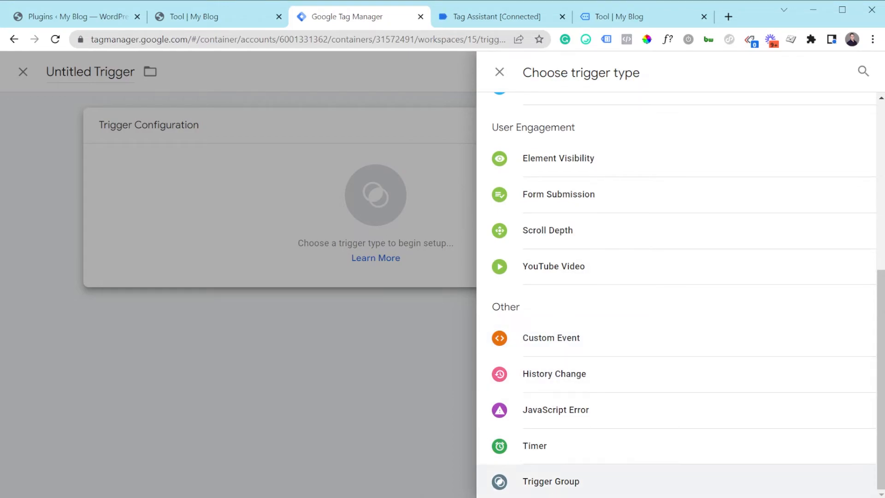
scroll(592, 362, up, 4)
scroll(595, 353, up, 2)
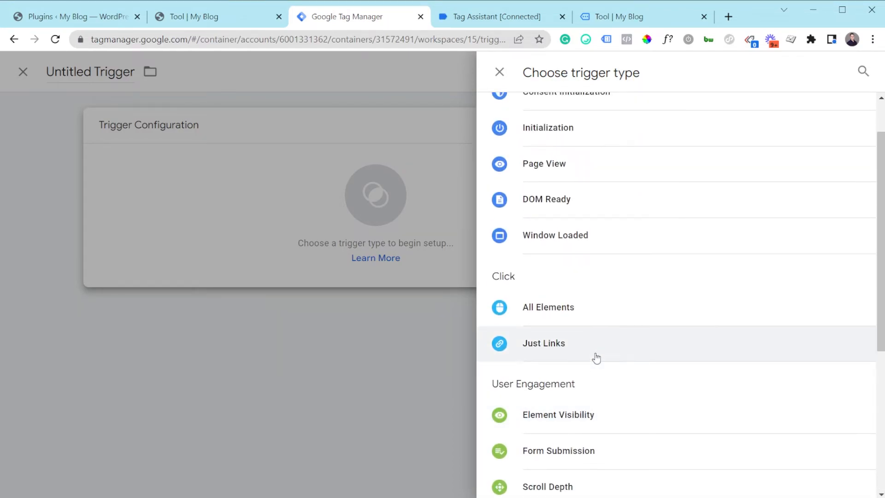
scroll(592, 326, up, 1)
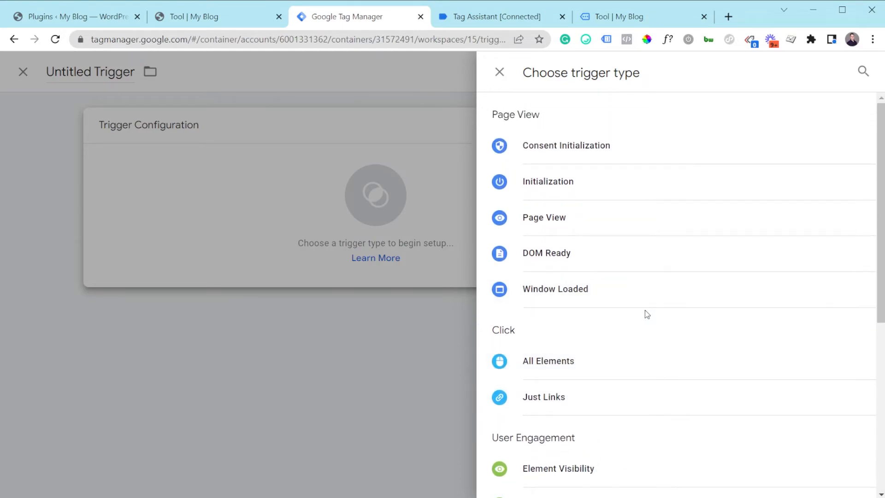
click(583, 216)
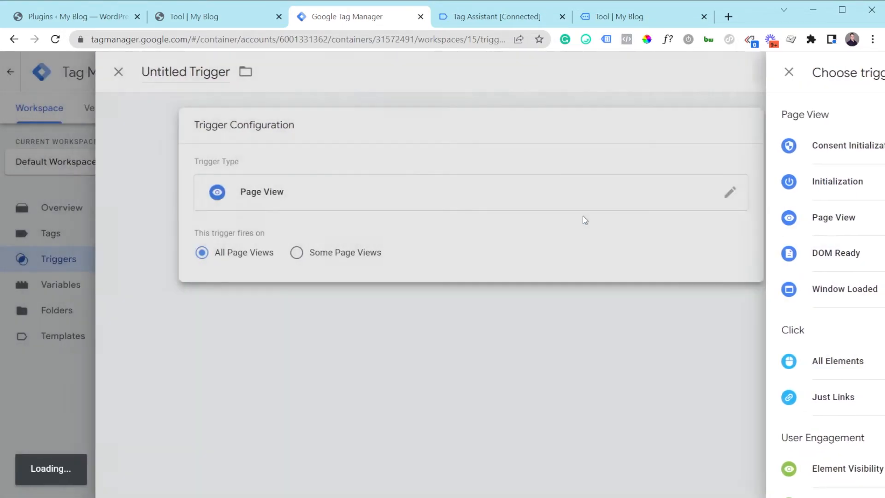
click(352, 256)
click(318, 316)
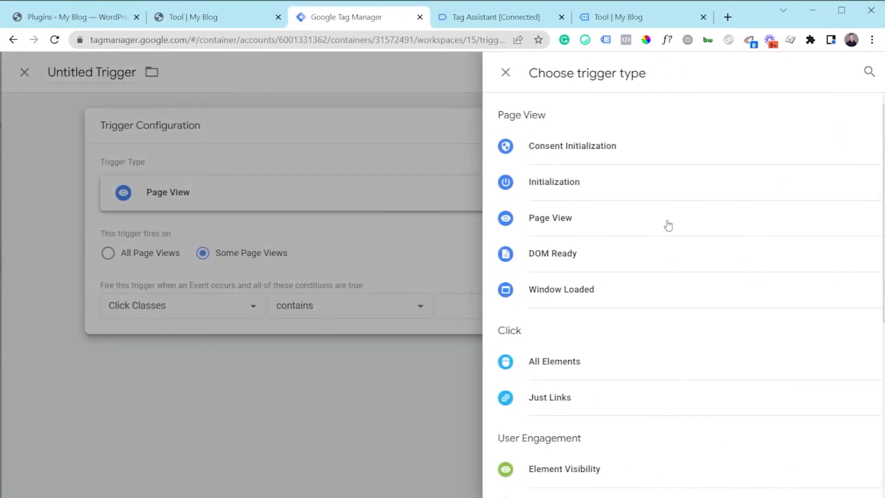
Change the trigger to Click - All Elements and set its first condition's variable to Page URL.
scroll(559, 292, down, 3)
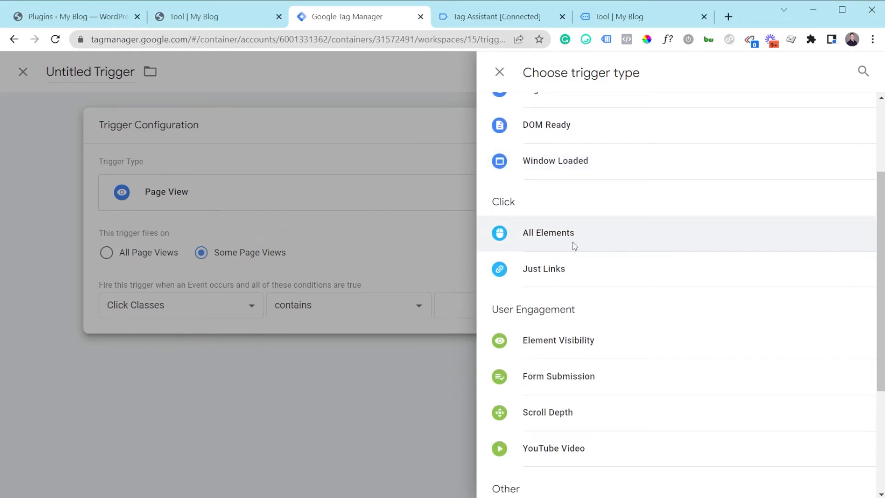
click(574, 247)
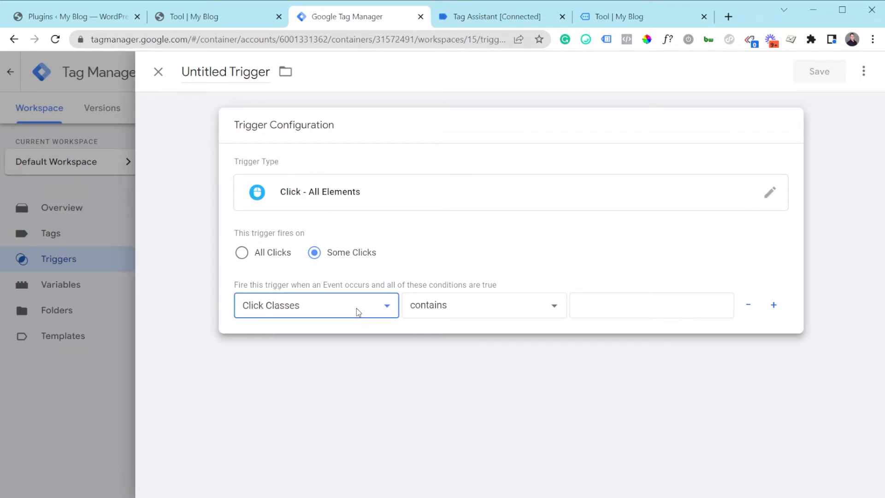
click(294, 447)
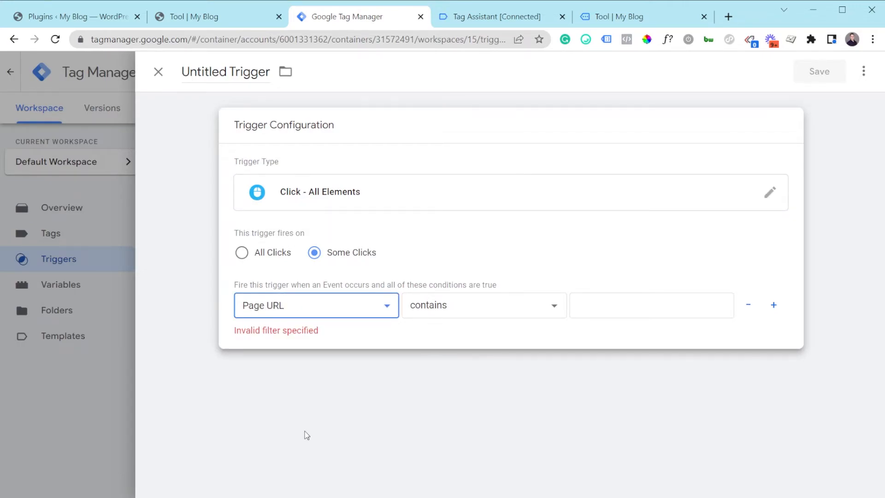
click(621, 302)
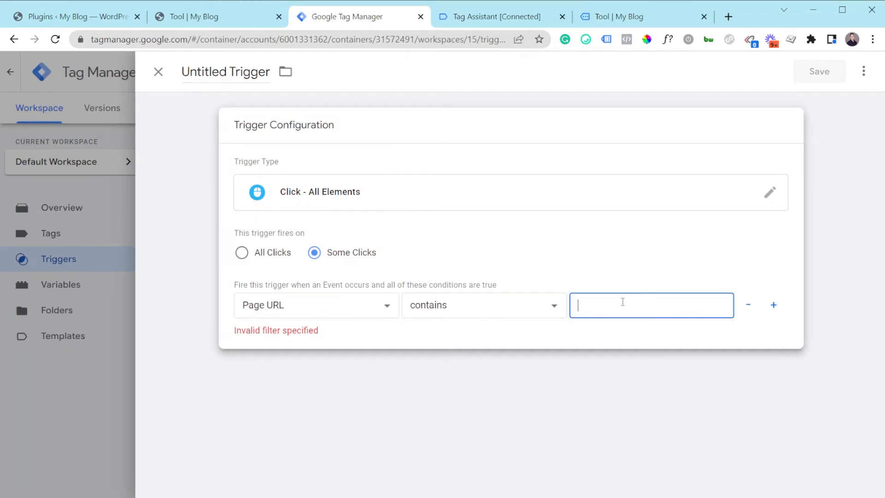
Add a second condition to the click trigger, using Click Text with the contains operator.
click(813, 328)
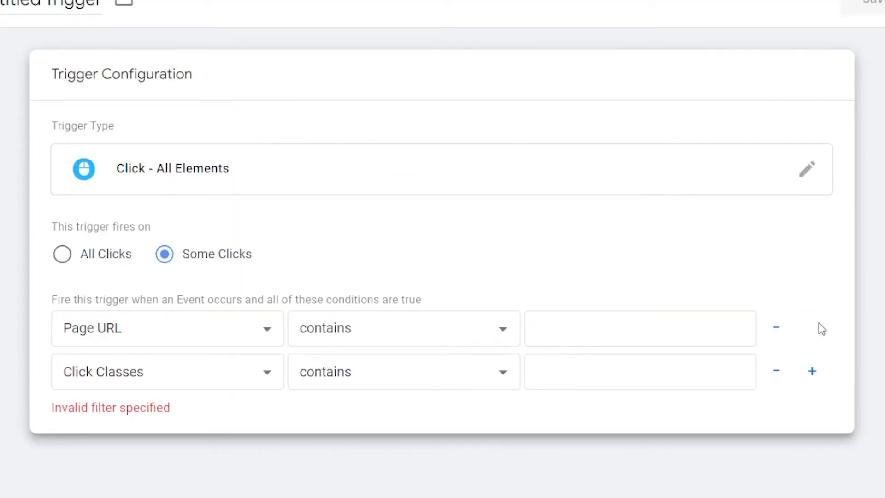
click(192, 372)
click(116, 172)
click(429, 373)
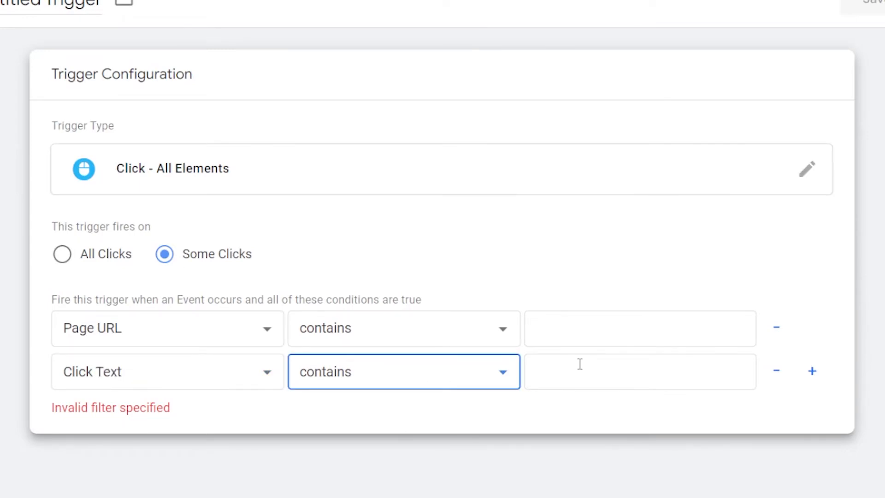
click(580, 364)
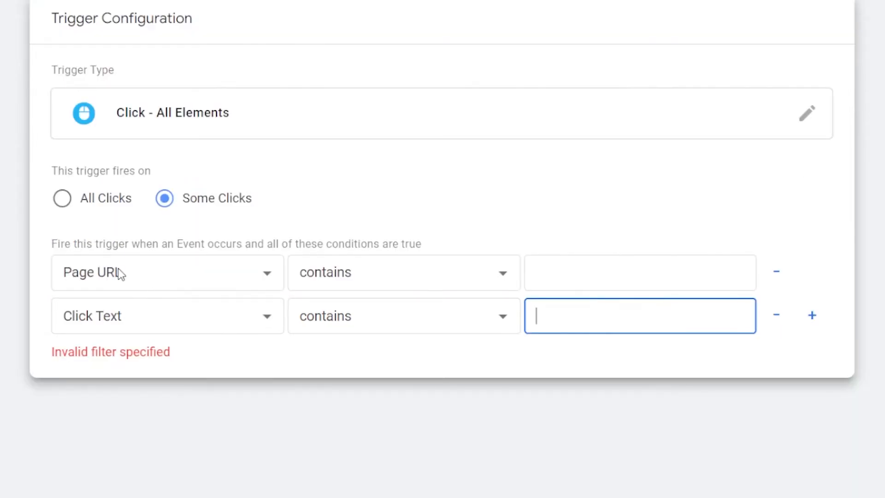
Add two more Click Classes conditions to the click trigger.
click(812, 315)
click(812, 360)
click(88, 247)
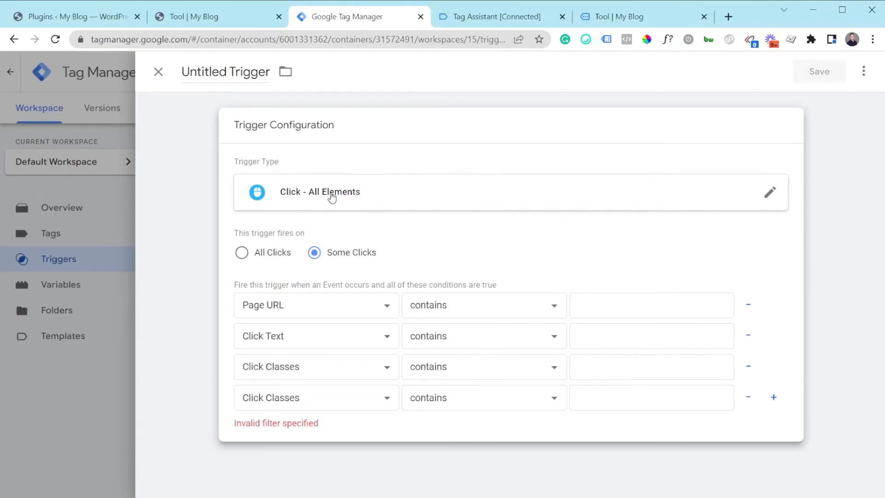
Change the untitled trigger's type to Custom Event.
click(331, 198)
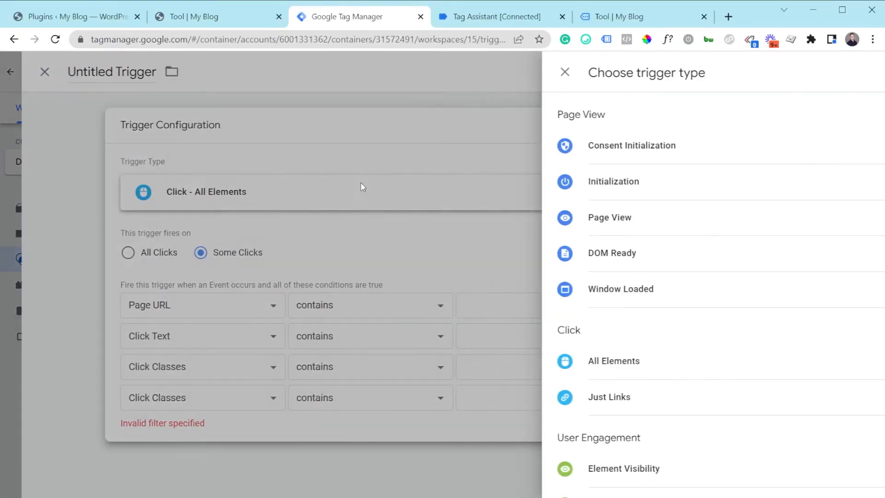
click(284, 242)
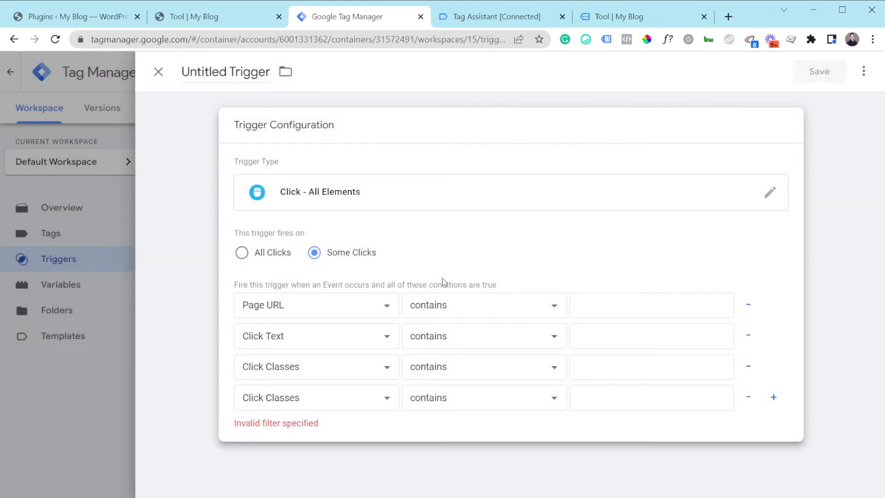
click(461, 196)
scroll(573, 281, down, 5)
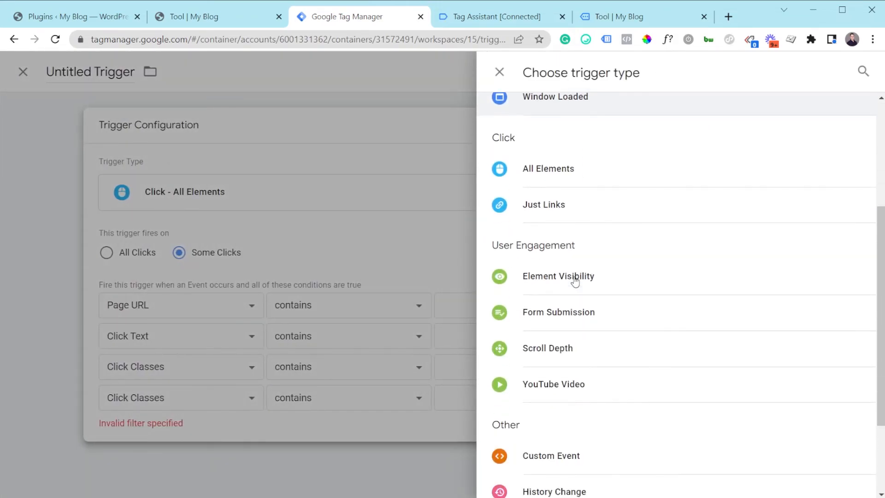
scroll(575, 281, down, 3)
click(569, 340)
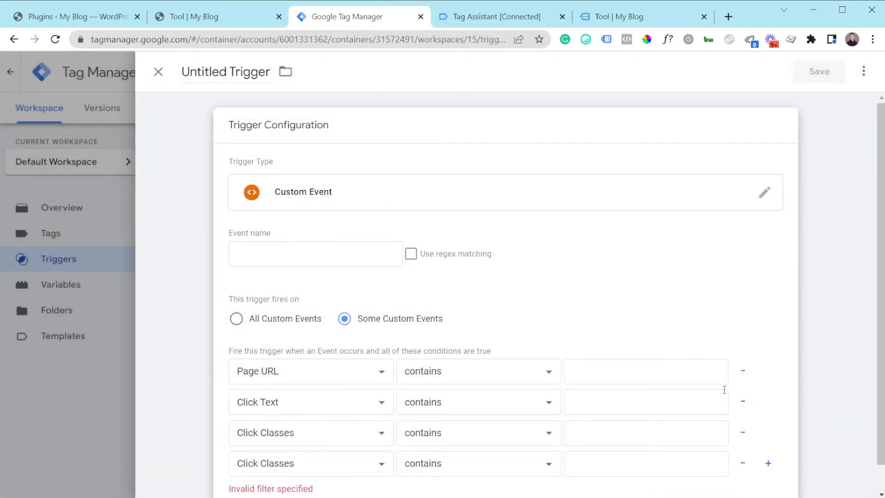
Remove all four conditions from the Custom Event trigger so it fires on all custom events.
click(743, 371)
click(743, 371)
click(743, 372)
click(744, 372)
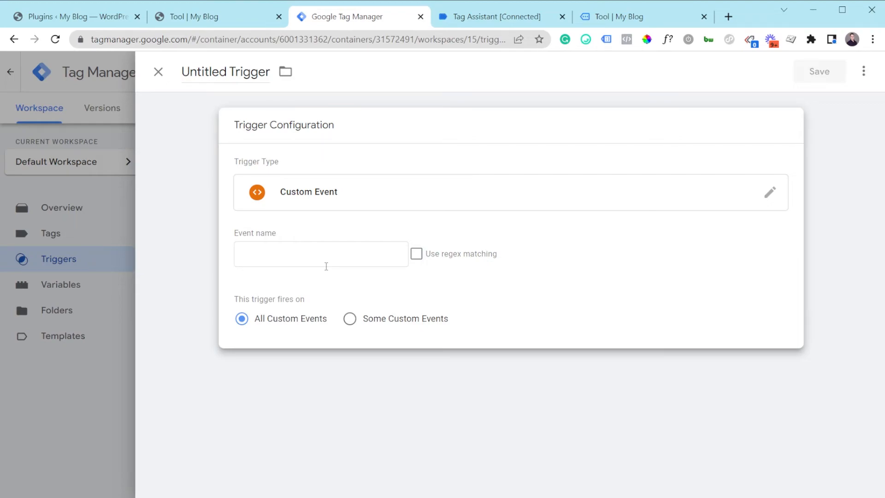
Switch to Tag Assistant and show the Data Layer values for Click event 11 in container GTM-WZ6KD2V.
key(ctrl+Tab)
scroll(69, 286, up, 3)
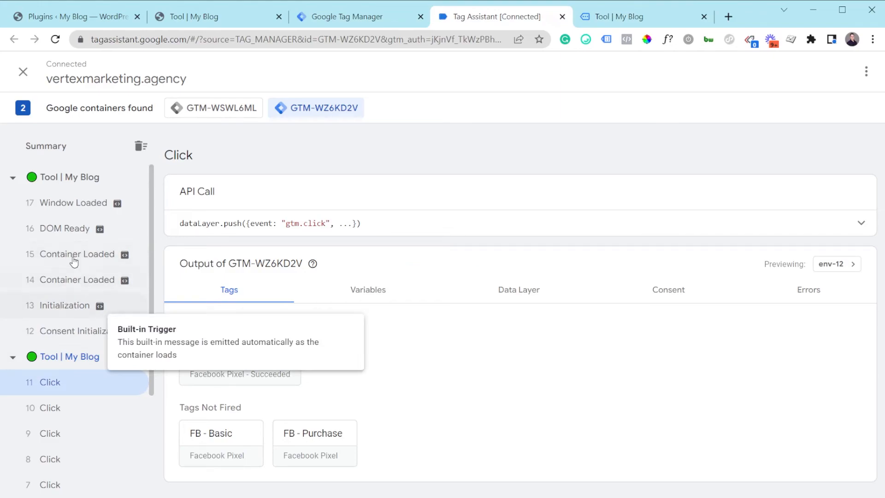
scroll(41, 413, down, 3)
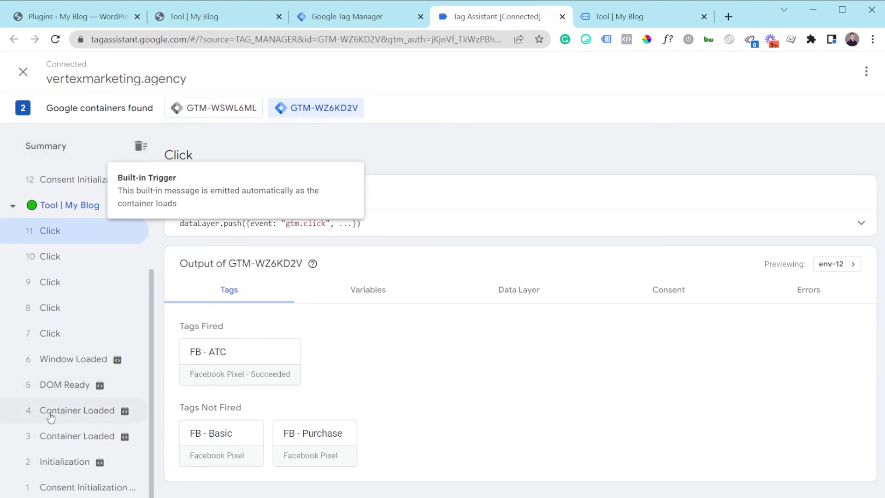
scroll(62, 406, up, 1)
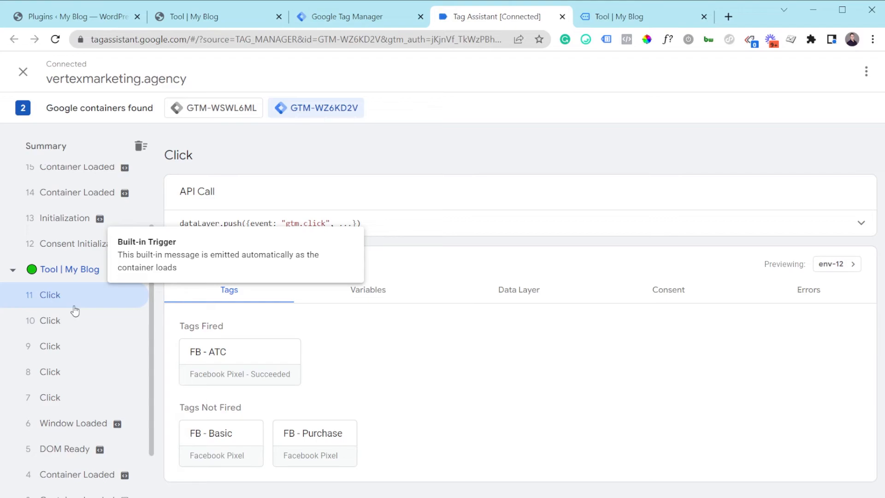
click(508, 295)
scroll(278, 389, down, 2)
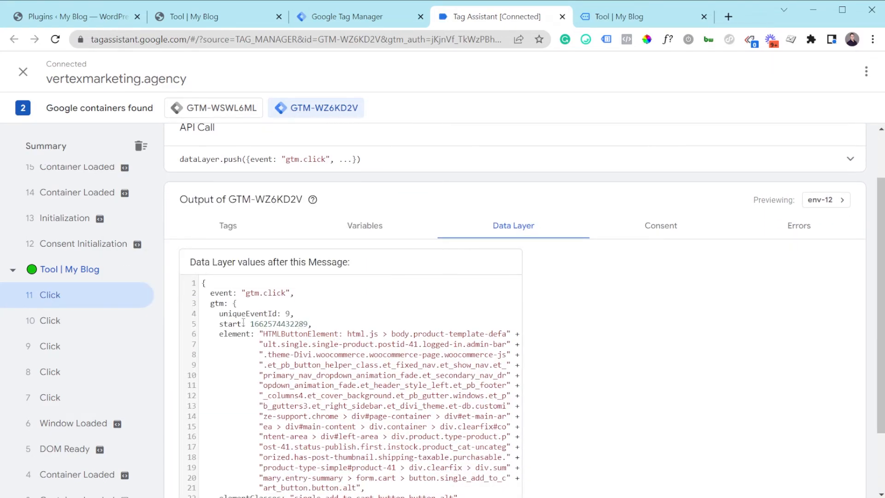
scroll(250, 328, up, 2)
Highlight the event name gtm.click in the Data Layer values of the Click event.
drag(221, 359, 257, 356)
click(257, 355)
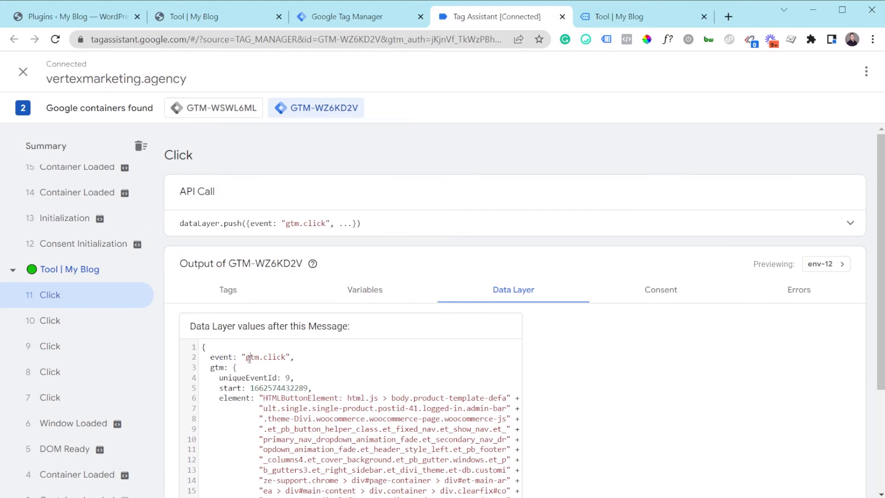
mouse_move(247, 359)
mouse_down()
mouse_move(284, 360)
mouse_move(247, 363)
mouse_up()
click(284, 360)
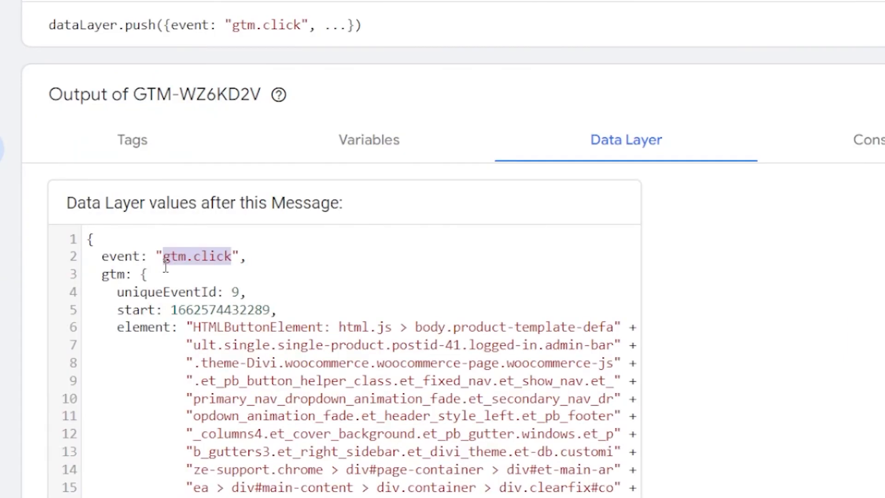
click(257, 360)
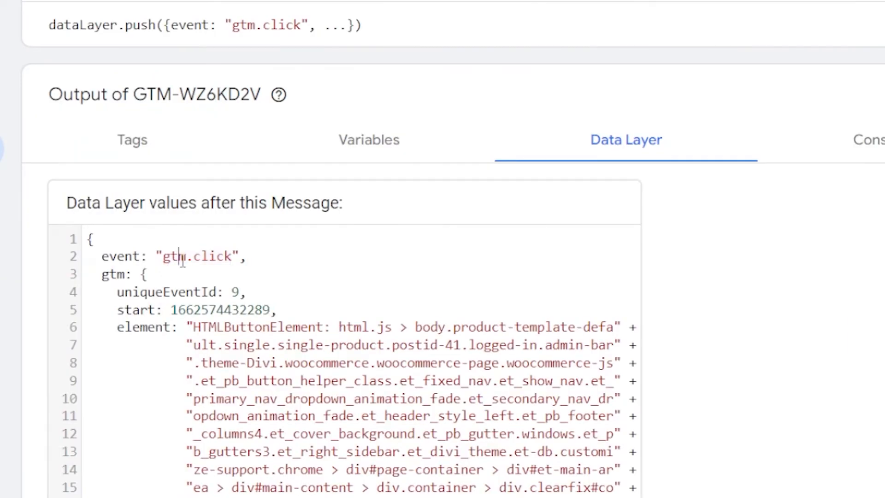
drag(163, 256, 234, 256)
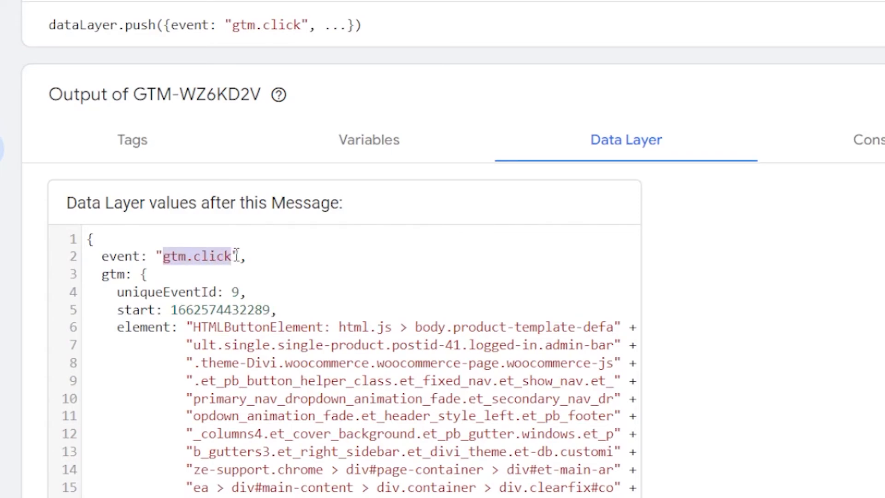
click(236, 256)
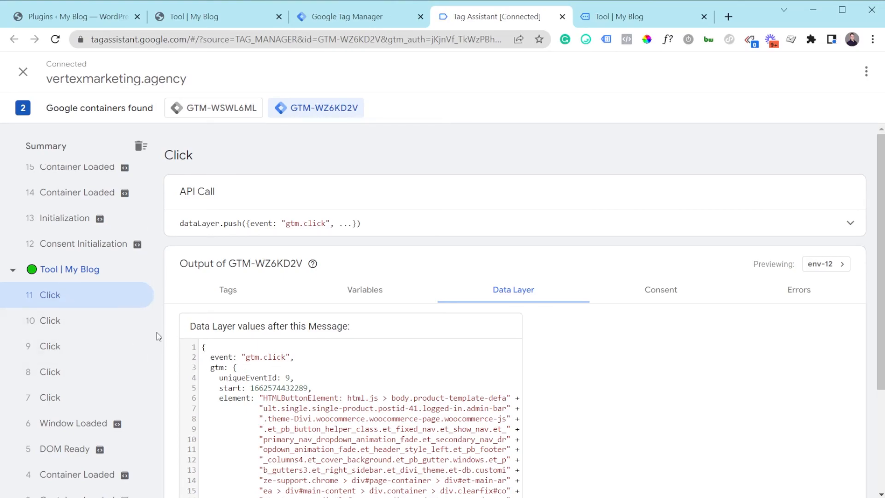
drag(246, 358, 288, 359)
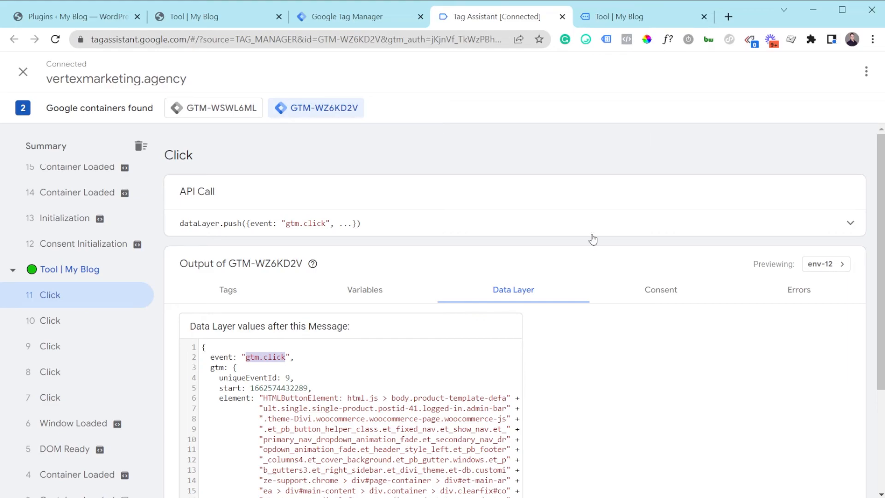
Return to Google Tag Manager and review the trigger types offered for the untitled trigger, through the Other group.
click(383, 19)
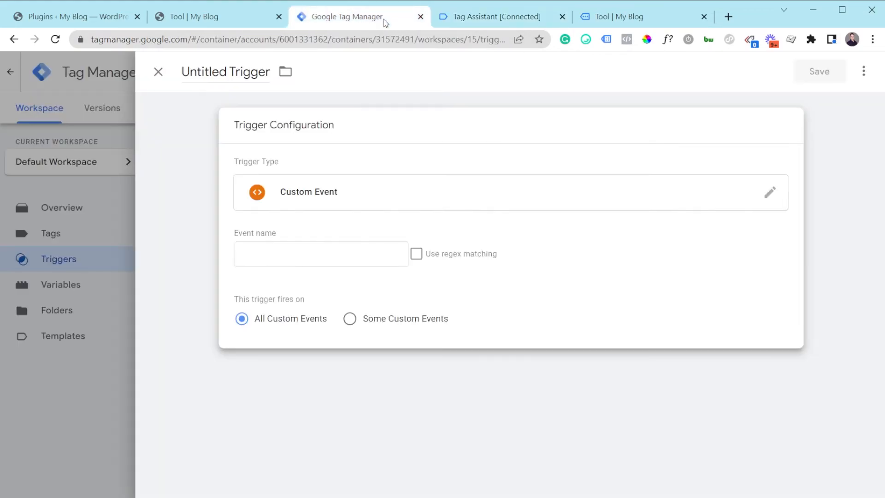
click(391, 209)
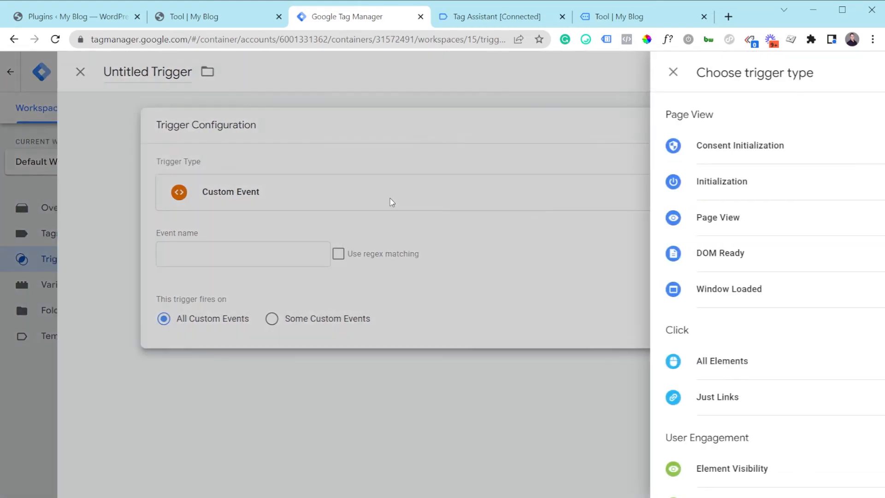
scroll(597, 349, down, 4)
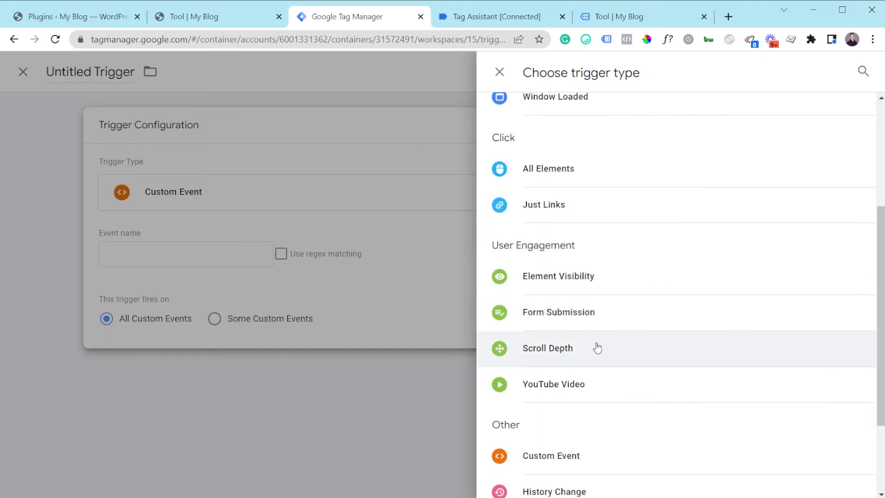
scroll(594, 403, down, 2)
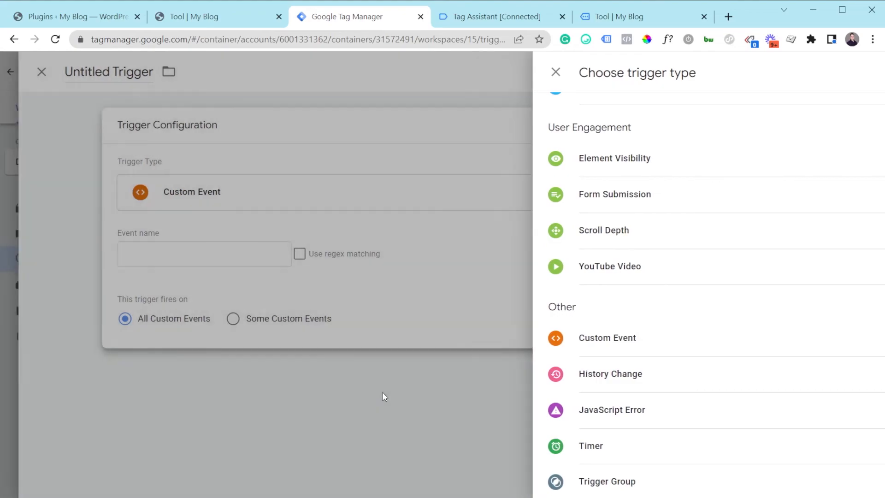
Leave the trigger type choice and discard the untitled Custom Event trigger without saving.
click(383, 393)
click(158, 71)
click(623, 217)
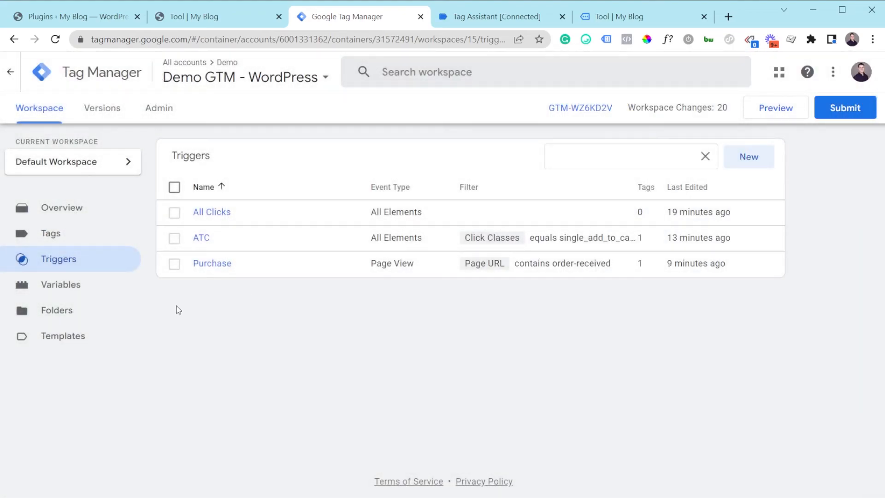
Review which built-in variables are enabled in the workspace, including the Pages, Utilities, Errors and Clicks groups, and close their configuration.
click(79, 282)
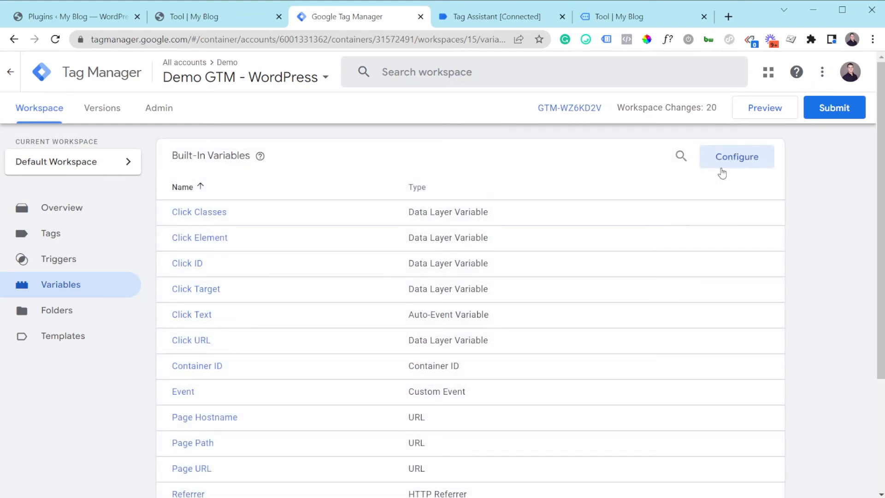
click(731, 166)
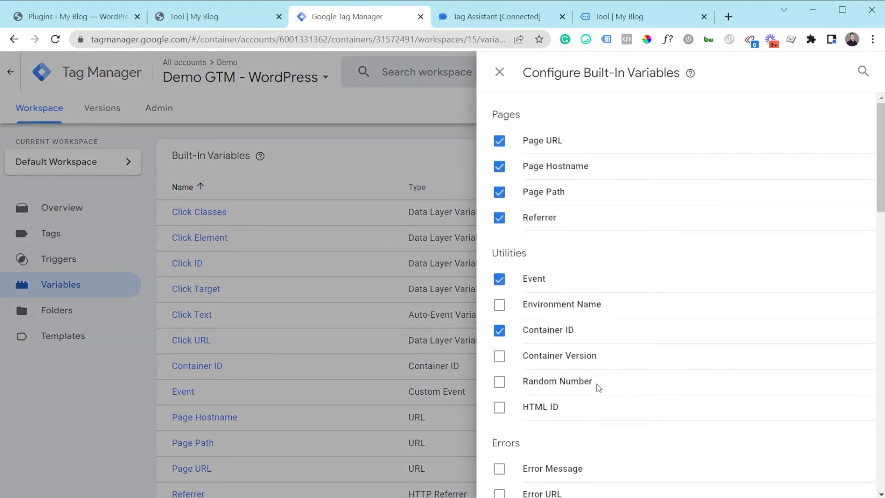
scroll(599, 387, down, 3)
scroll(598, 387, down, 5)
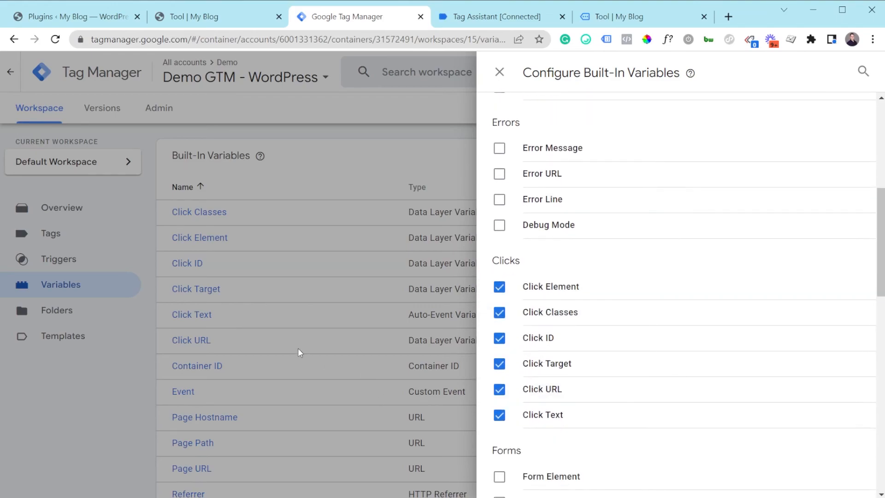
click(292, 328)
Start a new user-defined variable and look through the available variable types.
scroll(292, 327, down, 3)
click(749, 381)
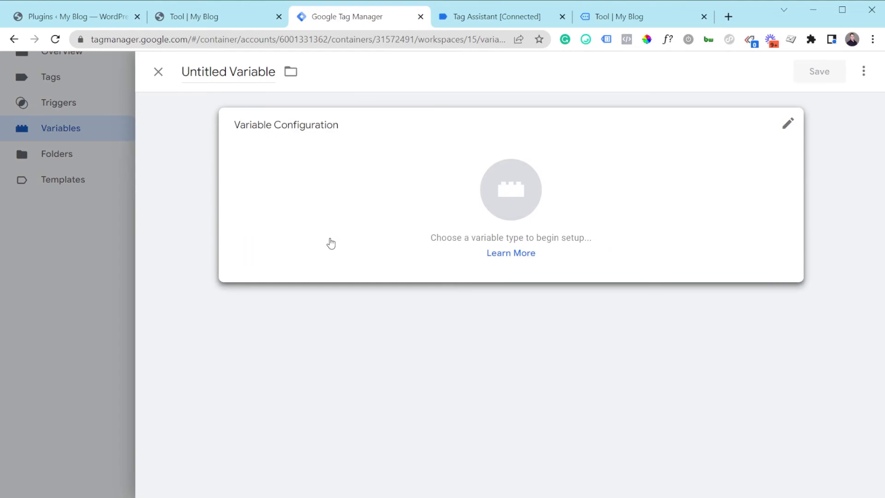
click(329, 244)
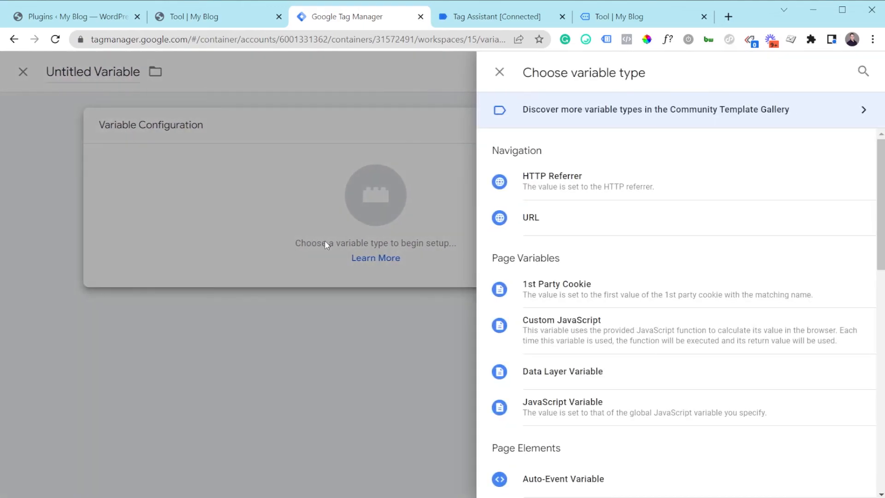
scroll(611, 254, down, 3)
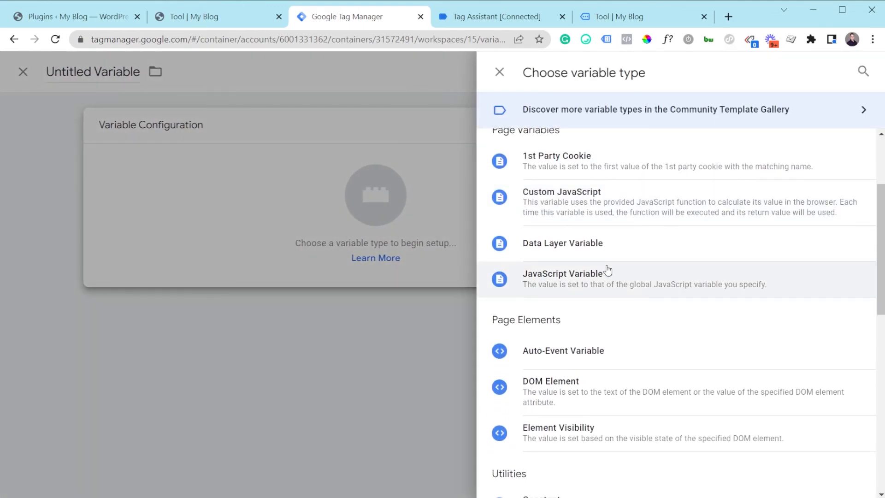